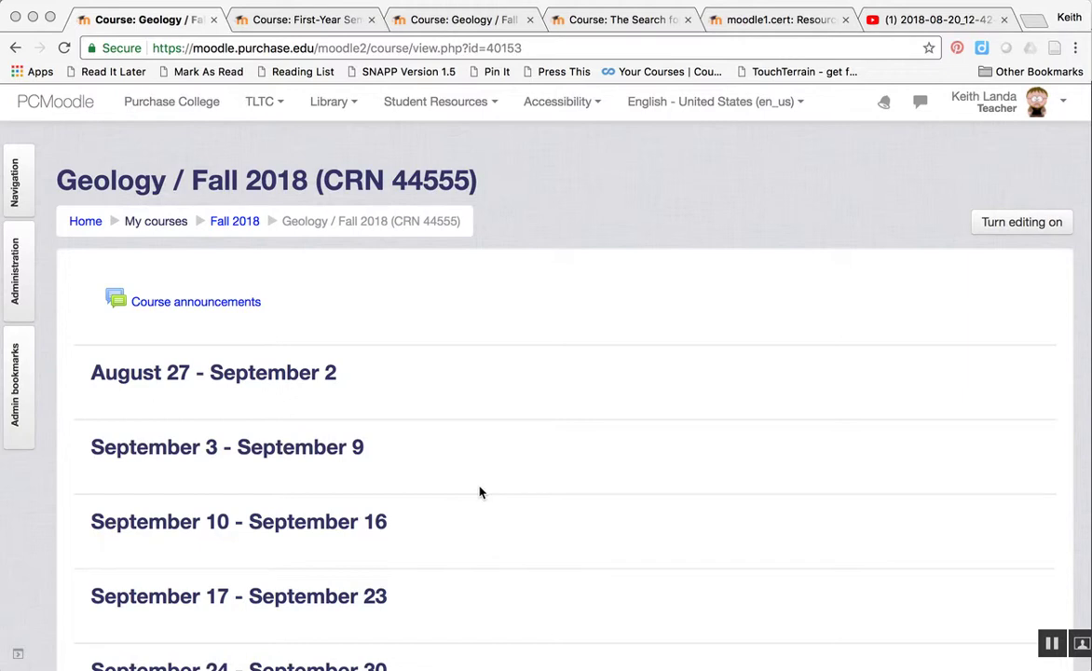
Examine the default weekly sections of the Geology / Fall 2018 course page, from the course announcements through the November weeks.
scroll(480, 492, "down", 2)
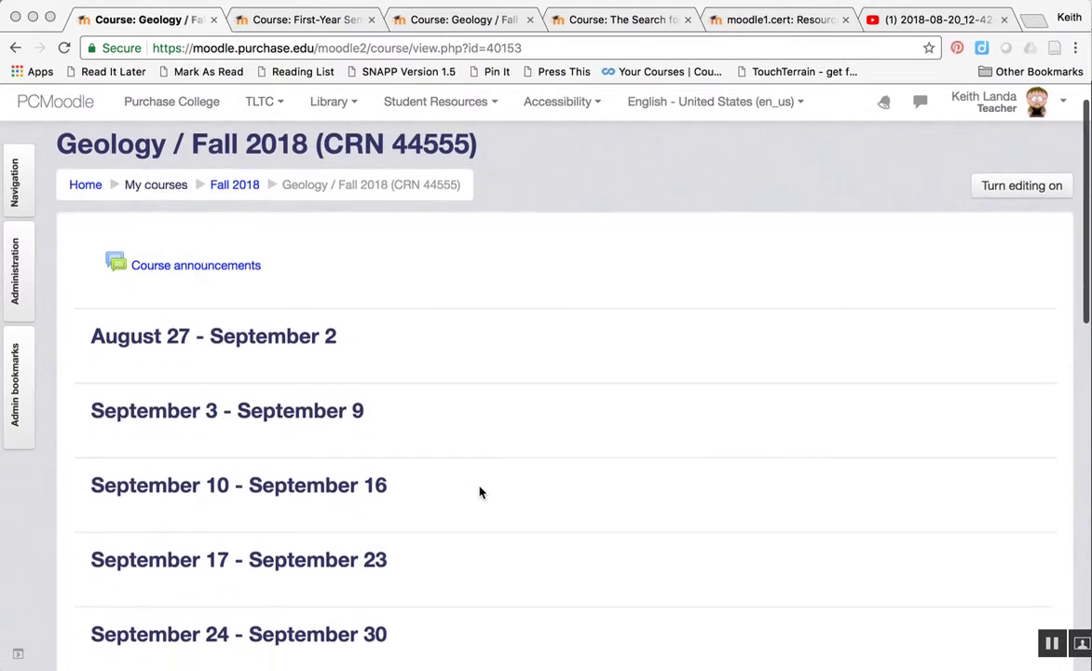
scroll(480, 492, "up", 1)
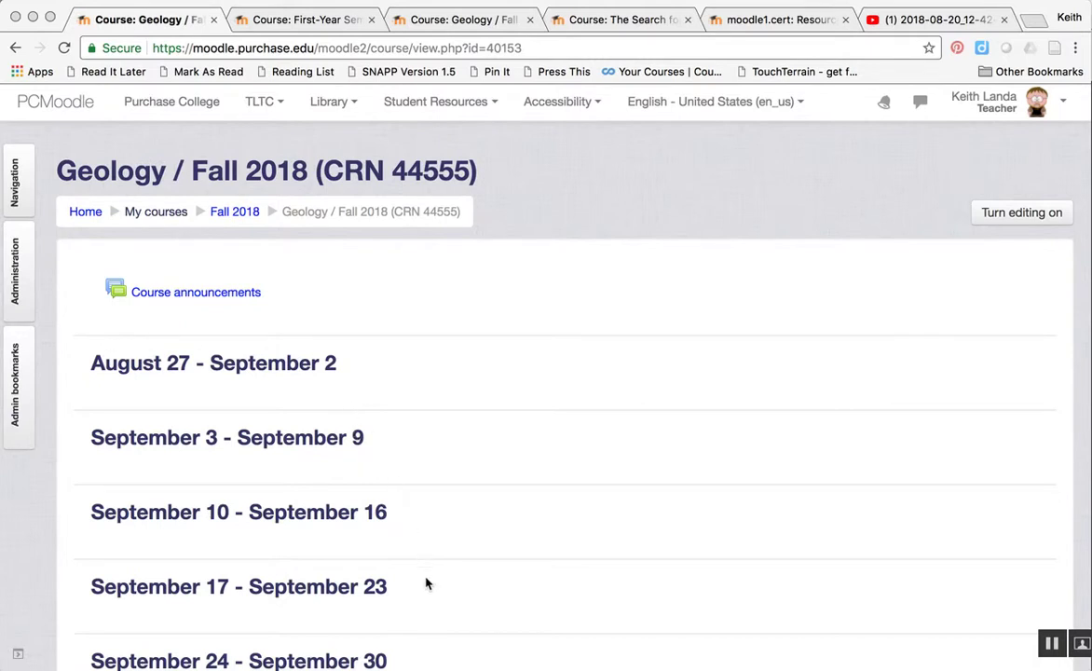
scroll(426, 514, "down", 3)
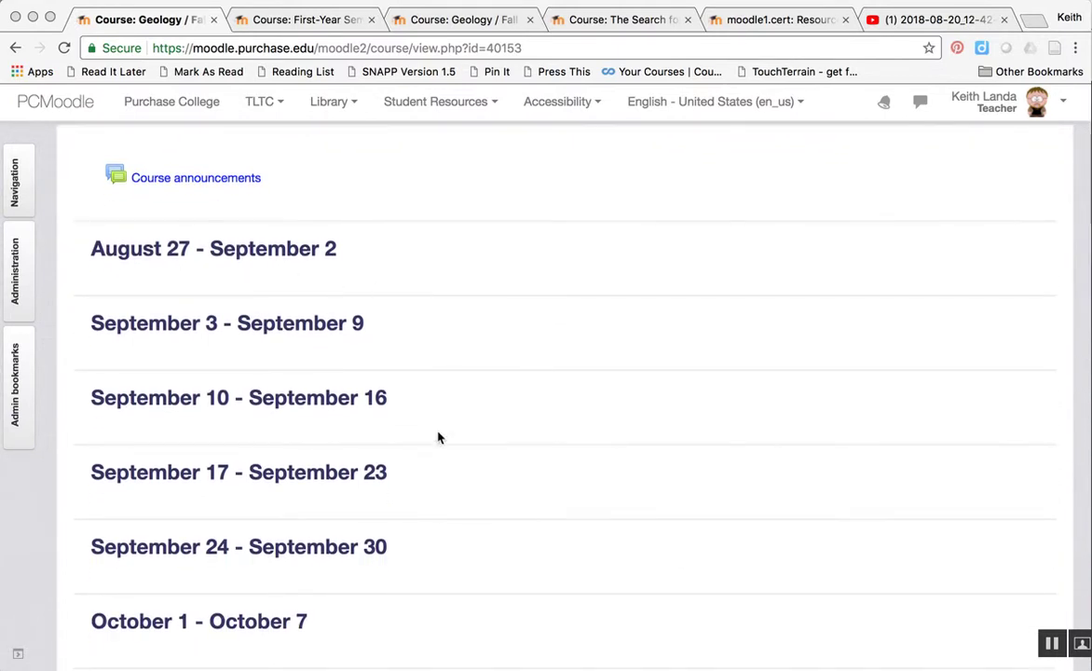
scroll(442, 447, "down", 5)
scroll(442, 456, "down", 3)
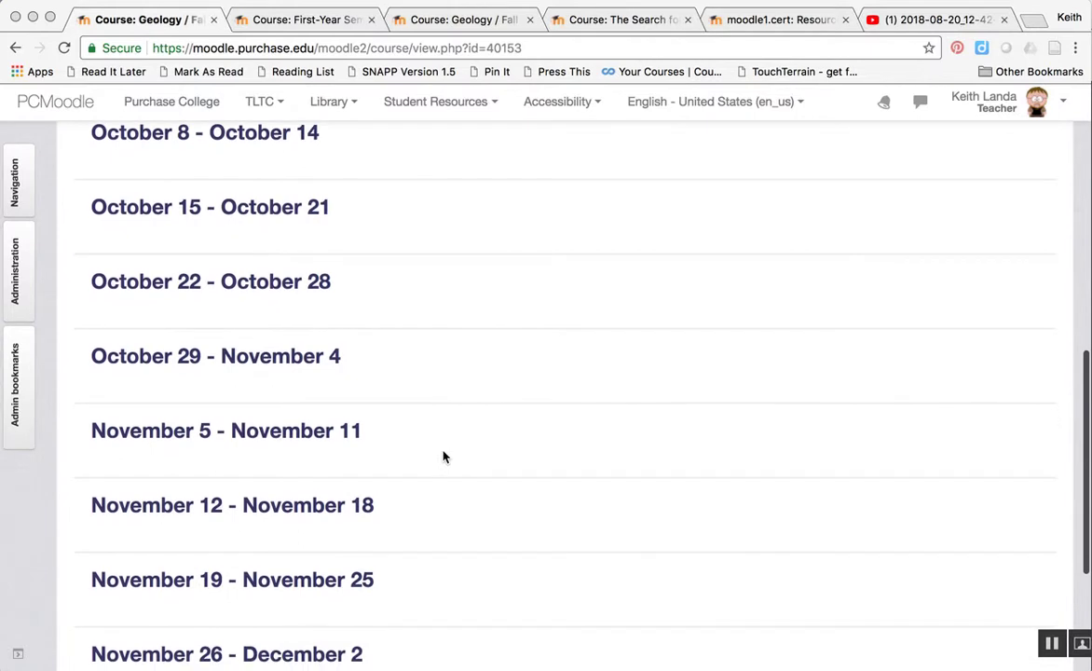
scroll(442, 457, "up", 8)
scroll(443, 456, "up", 3)
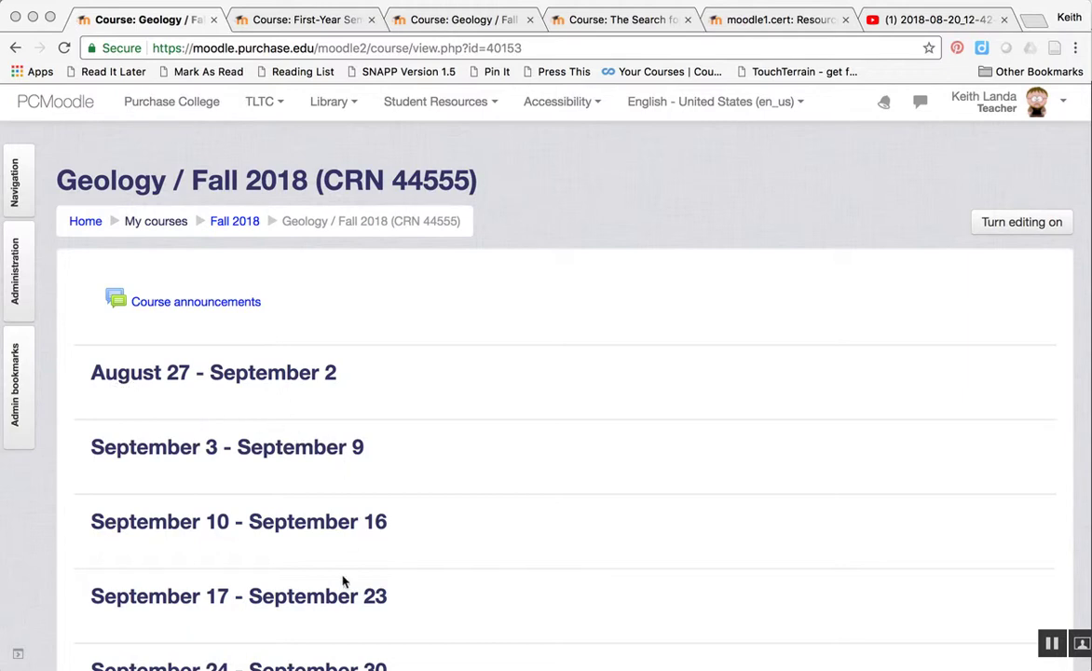
scroll(343, 594, "down", 3)
scroll(344, 593, "down", 2)
scroll(344, 593, "up", 5)
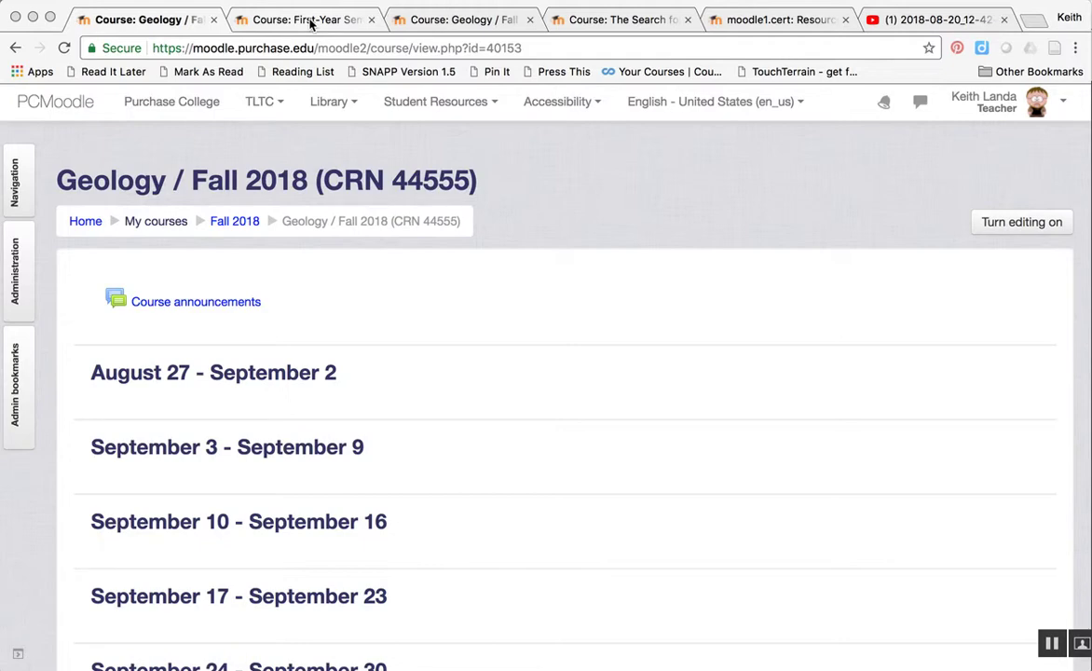
Switch to the First-Year Seminar / Fall 2015 course page and look over its Welcome section and side blocks.
left_click(312, 24)
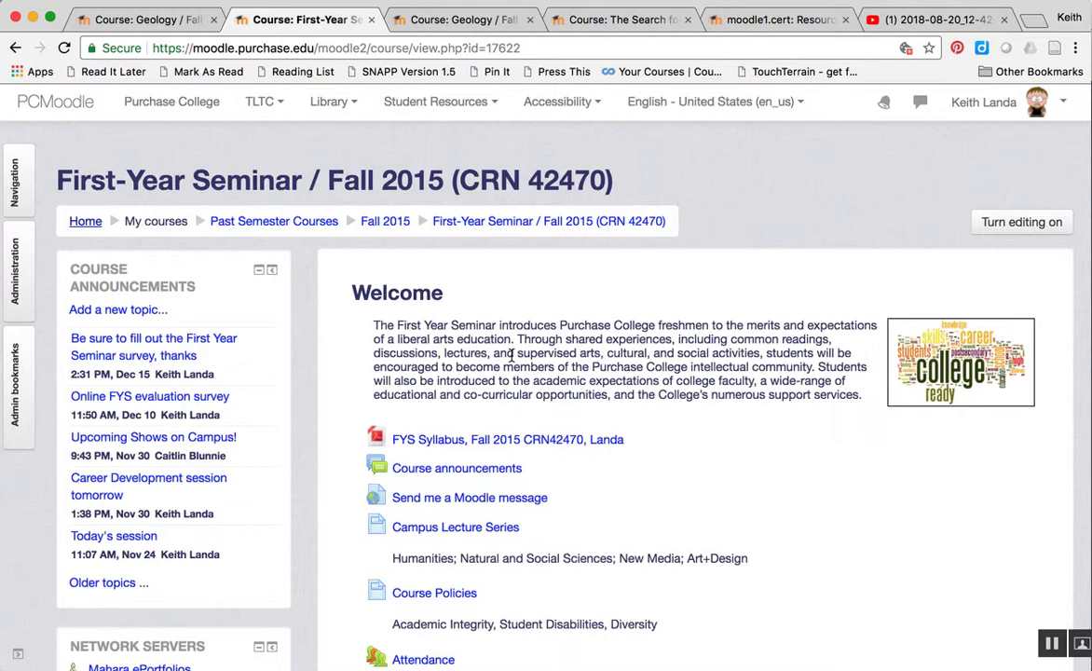
scroll(510, 355, "down", 4)
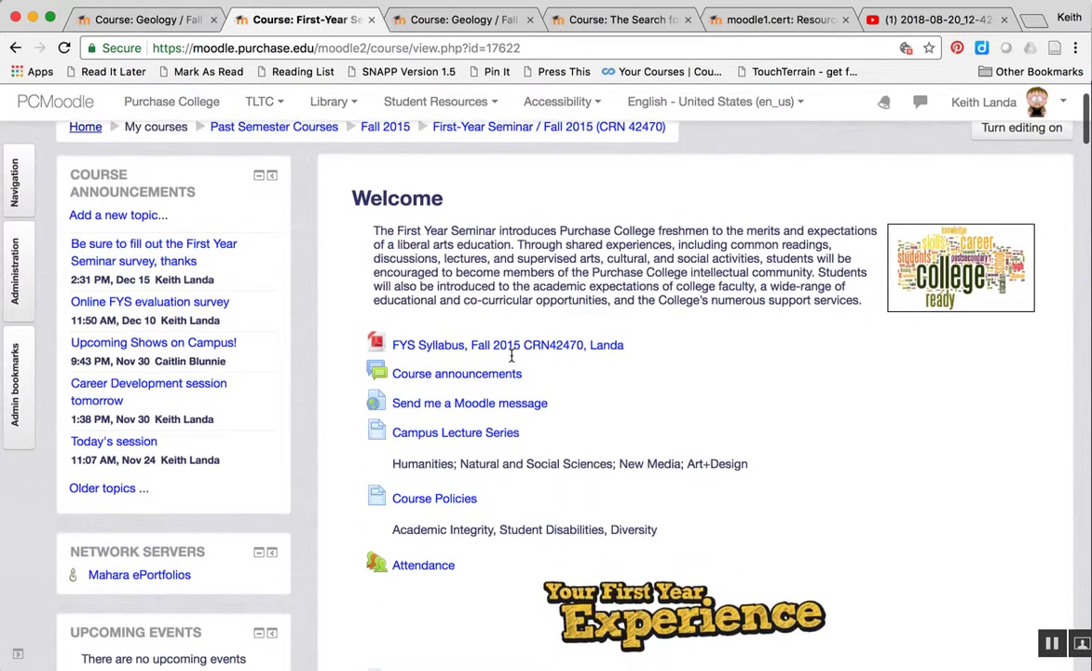
scroll(511, 362, "down", 6)
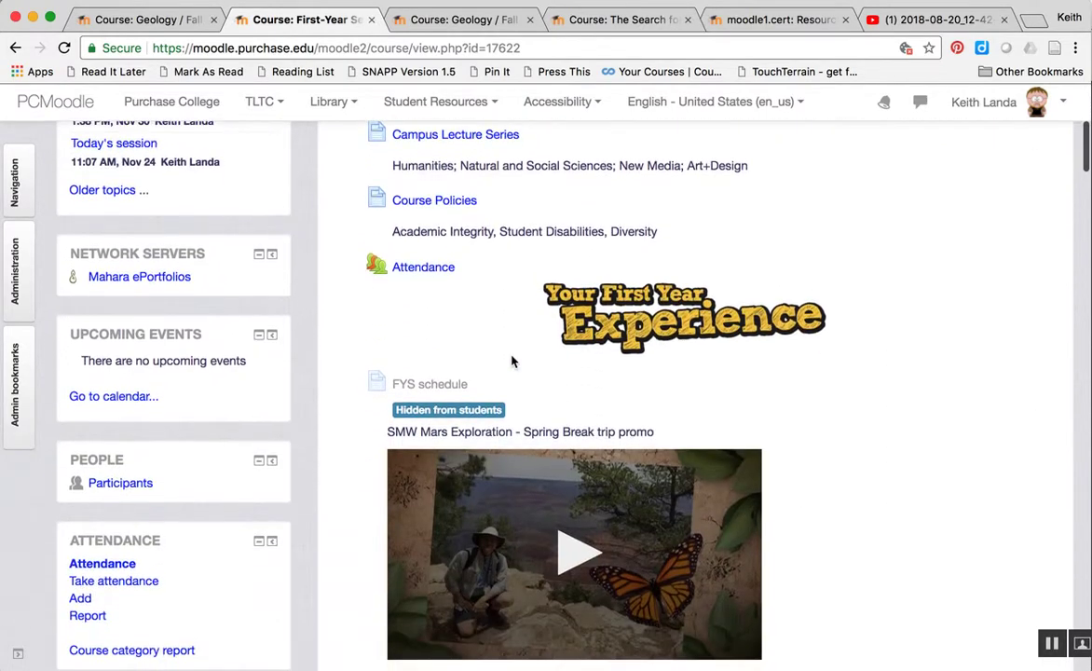
scroll(511, 361, "down", 6)
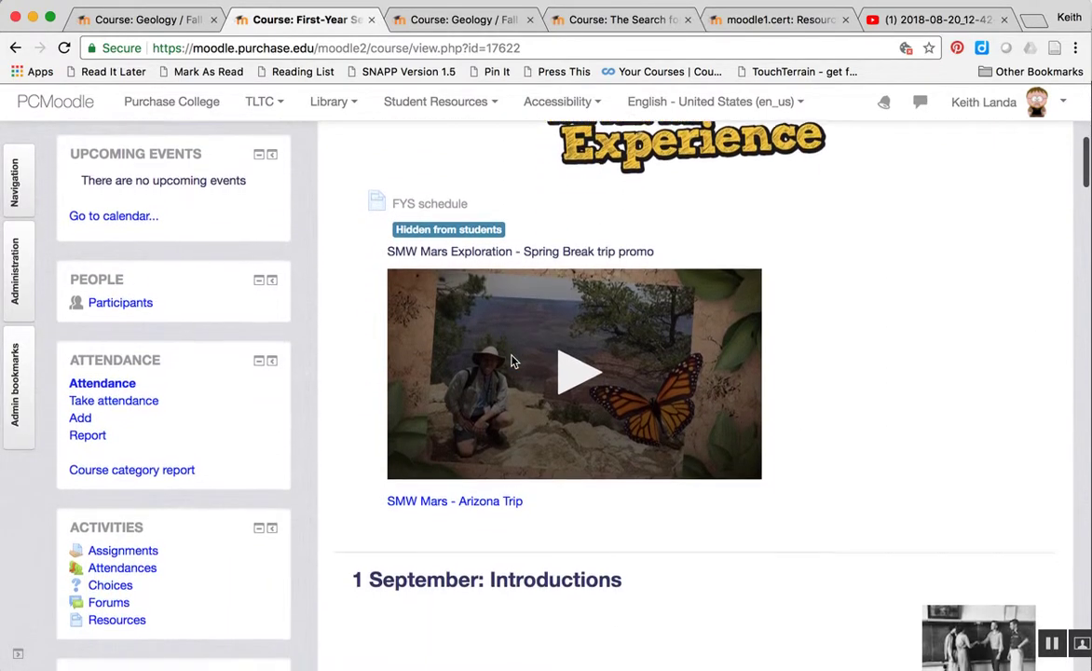
scroll(511, 361, "up", 12)
scroll(510, 362, "up", 4)
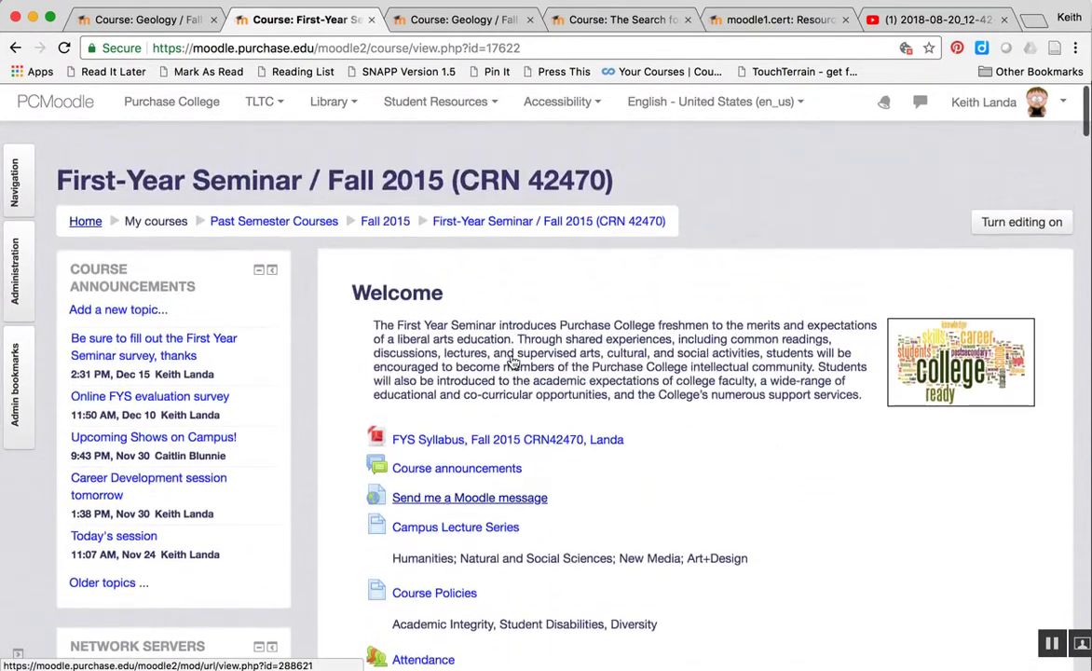
Examine how the 1 September and 8 September sessions organize their outlines, readings, embedded video and follow-up assignments.
scroll(511, 355, "down", 2)
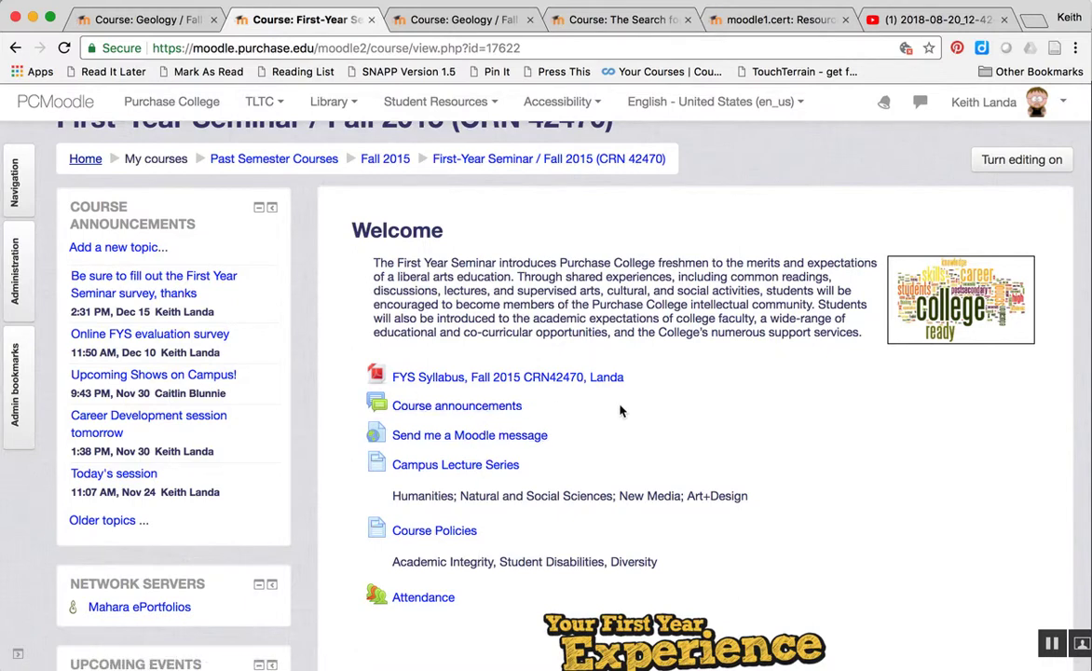
scroll(704, 430, "down", 10)
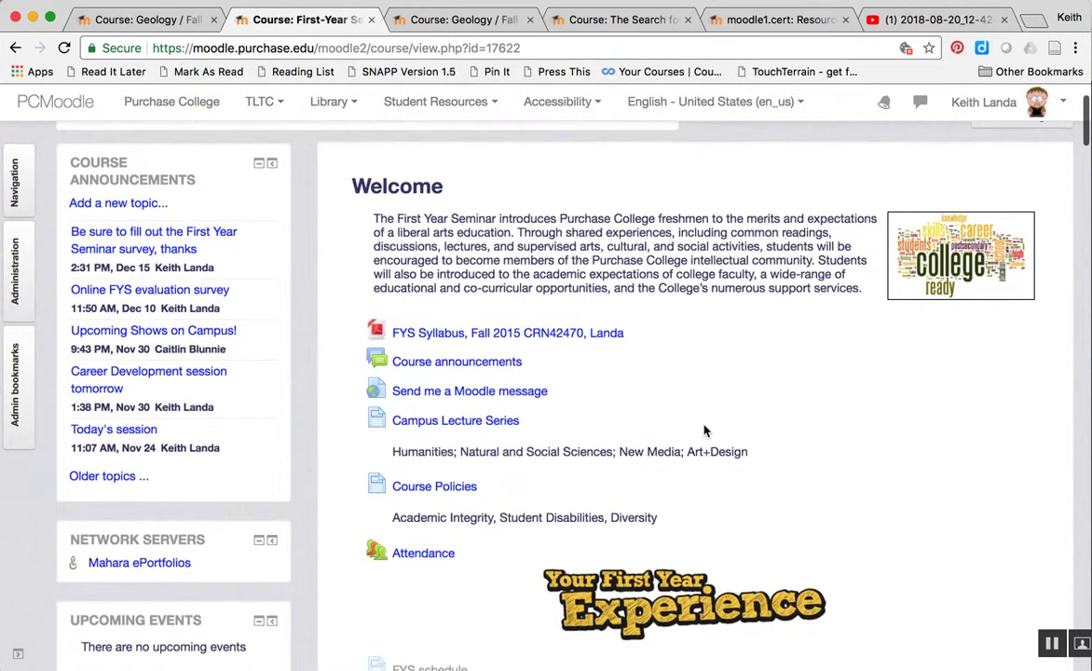
scroll(705, 431, "down", 7)
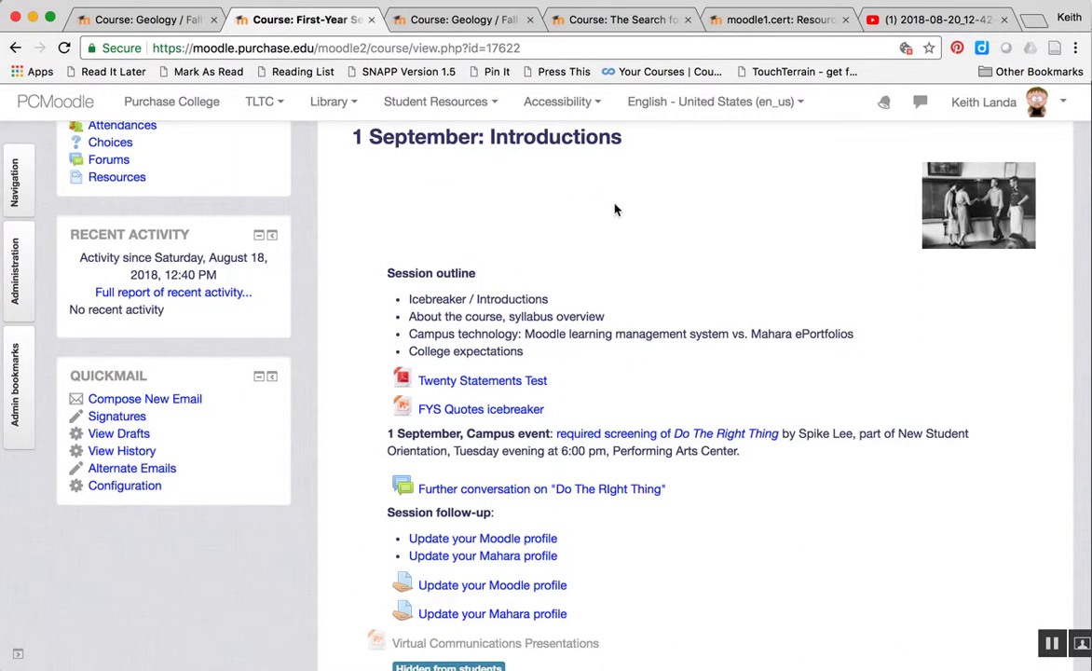
scroll(615, 210, "down", 3)
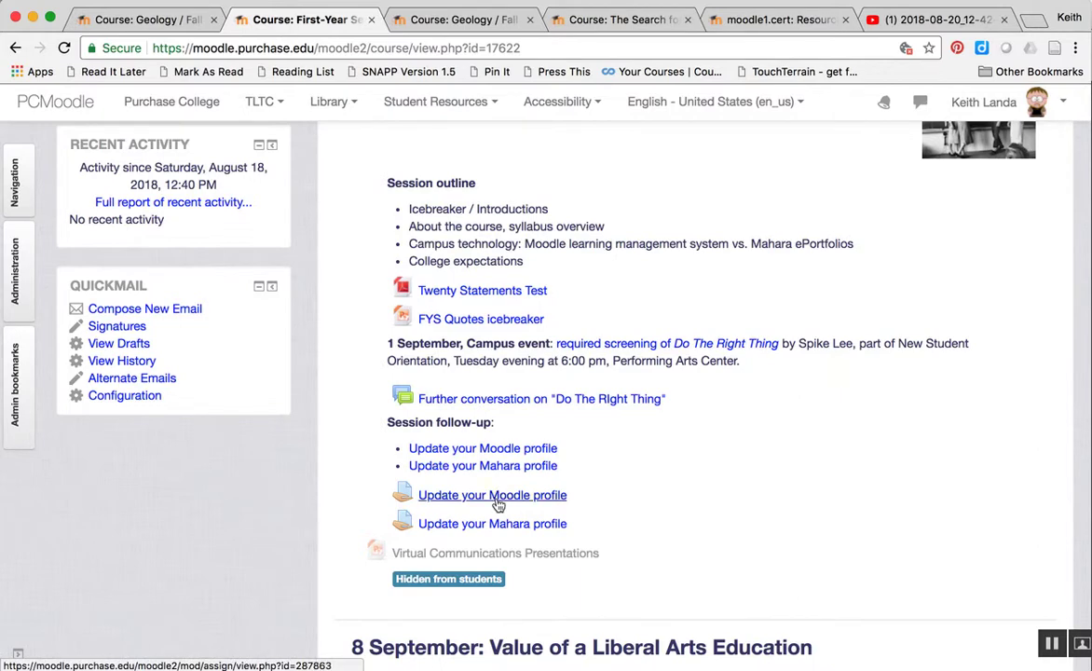
scroll(498, 504, "down", 5)
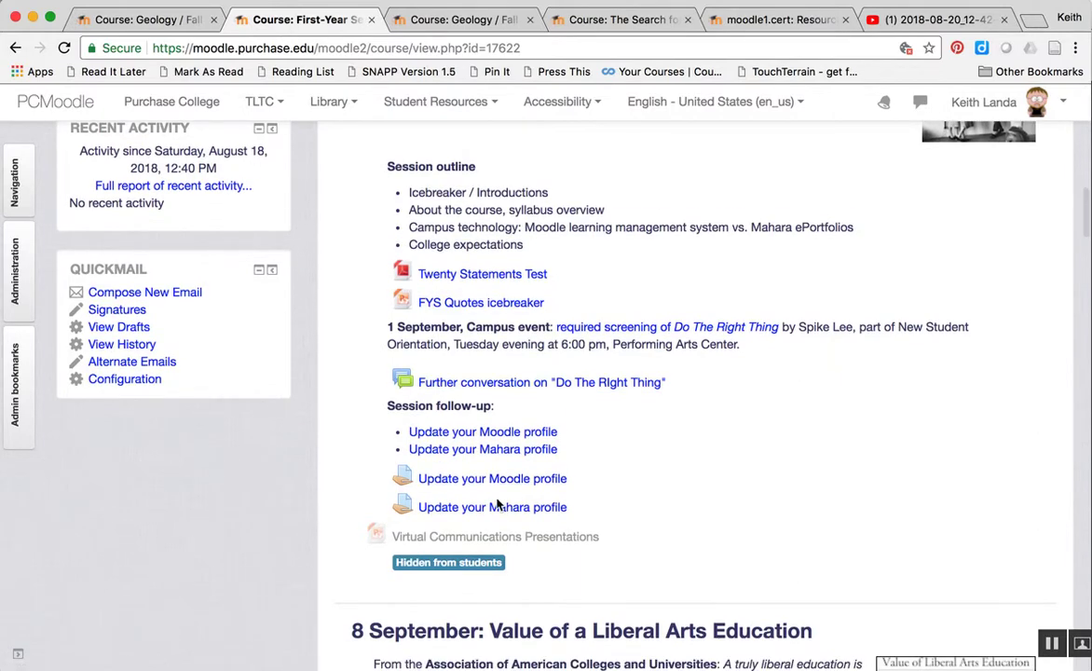
scroll(499, 504, "down", 10)
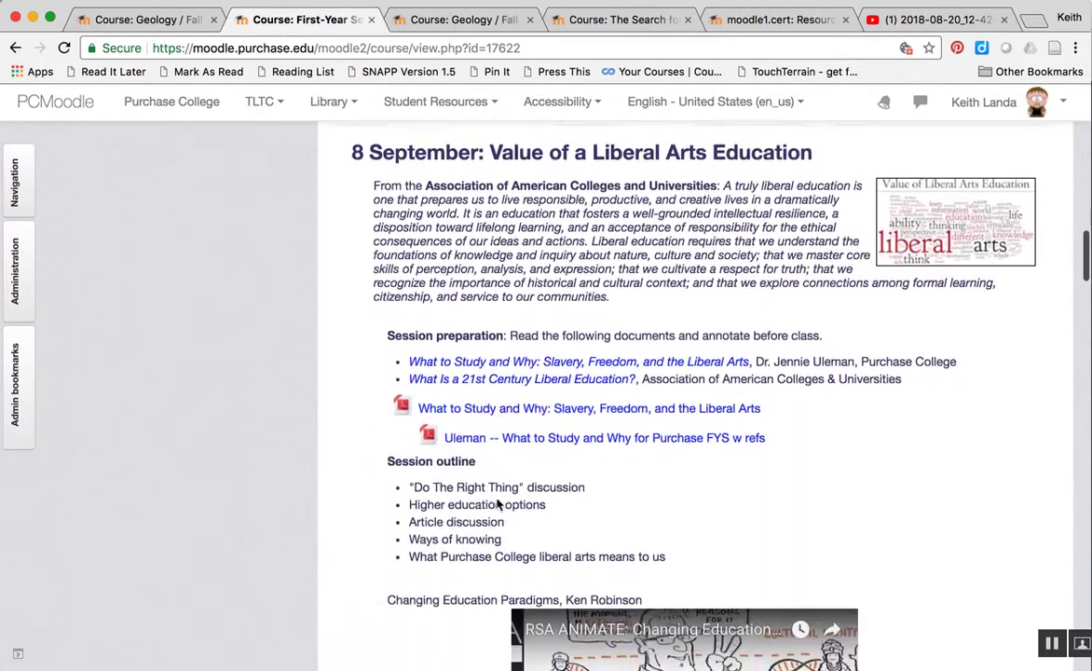
scroll(499, 504, "down", 8)
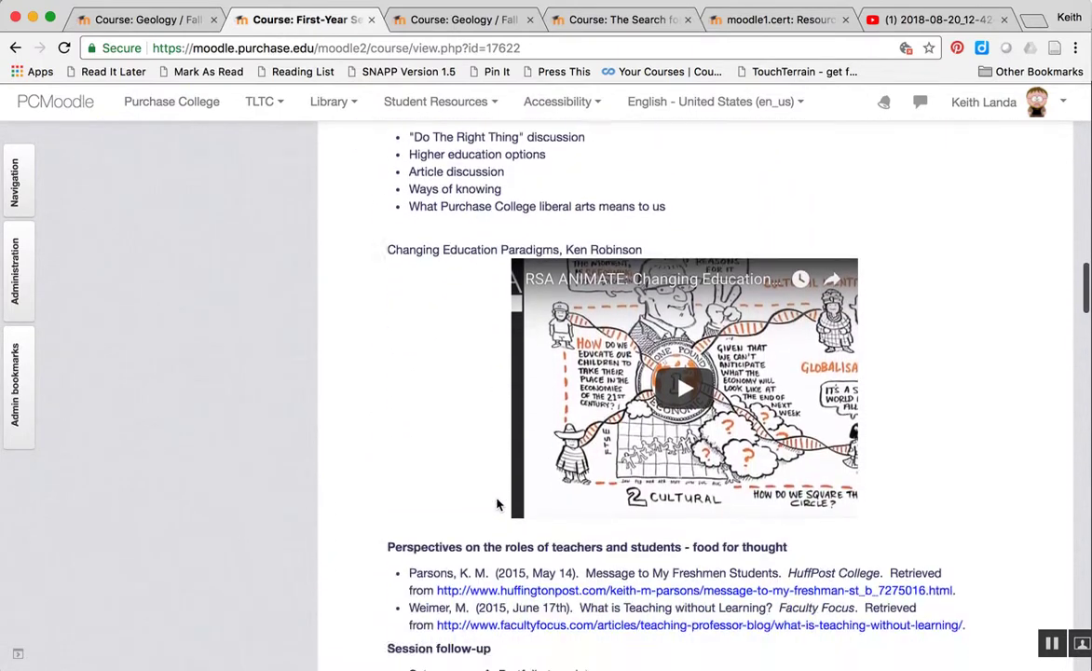
scroll(498, 504, "down", 2)
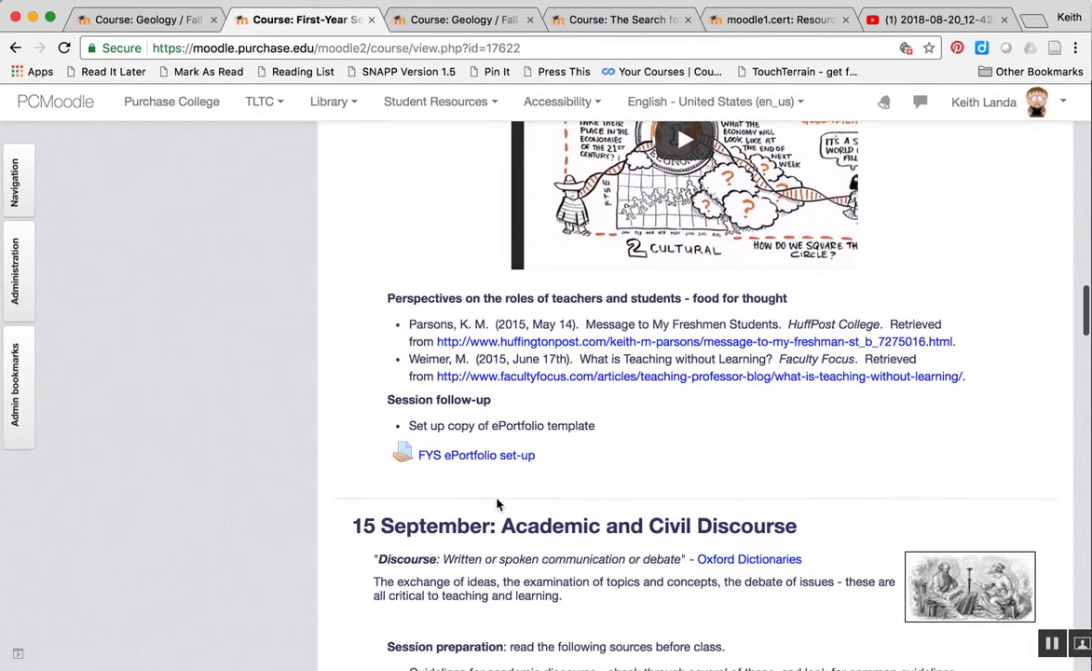
Review the seminar's dated session sections from 1 September: Introductions through 8 December: Final Reflections.
scroll(498, 505, "up", 19)
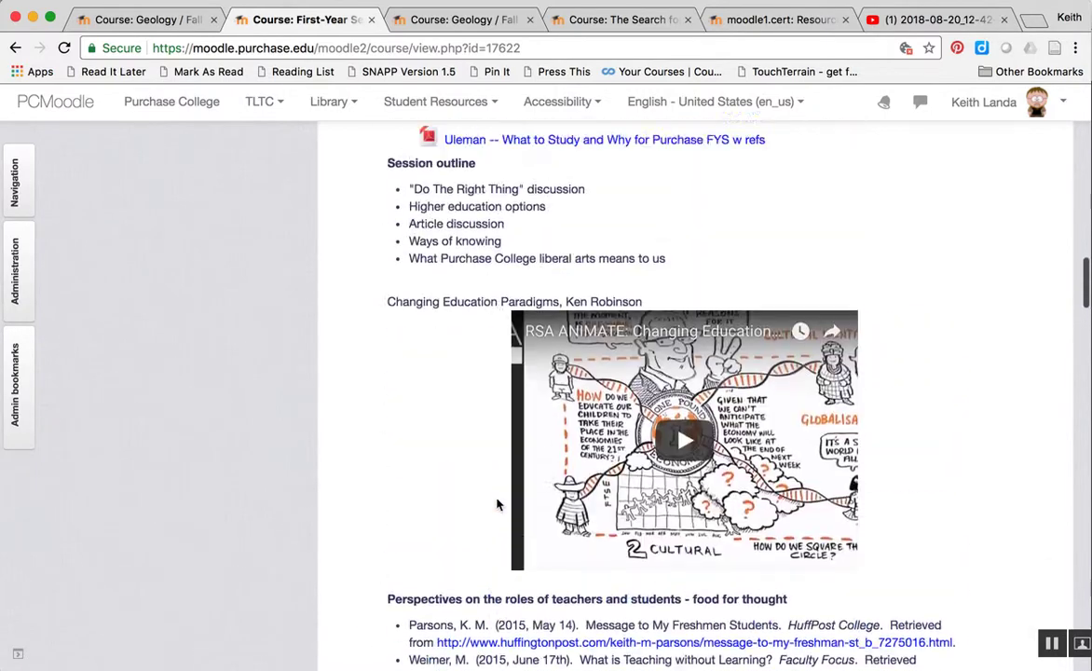
scroll(498, 504, "up", 9)
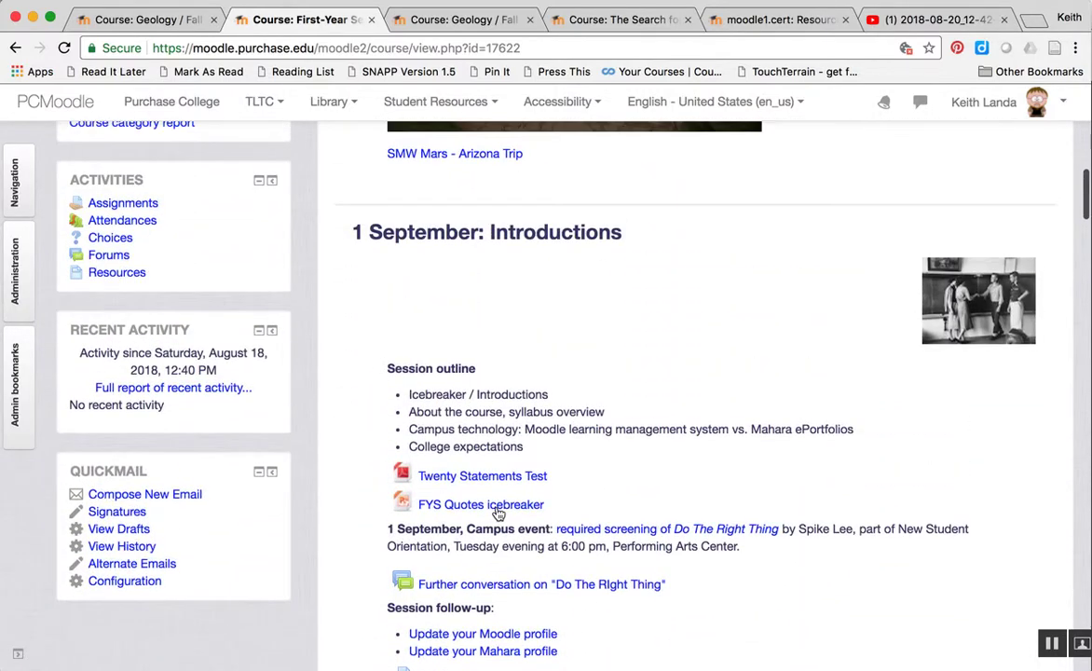
scroll(496, 506, "down", 4)
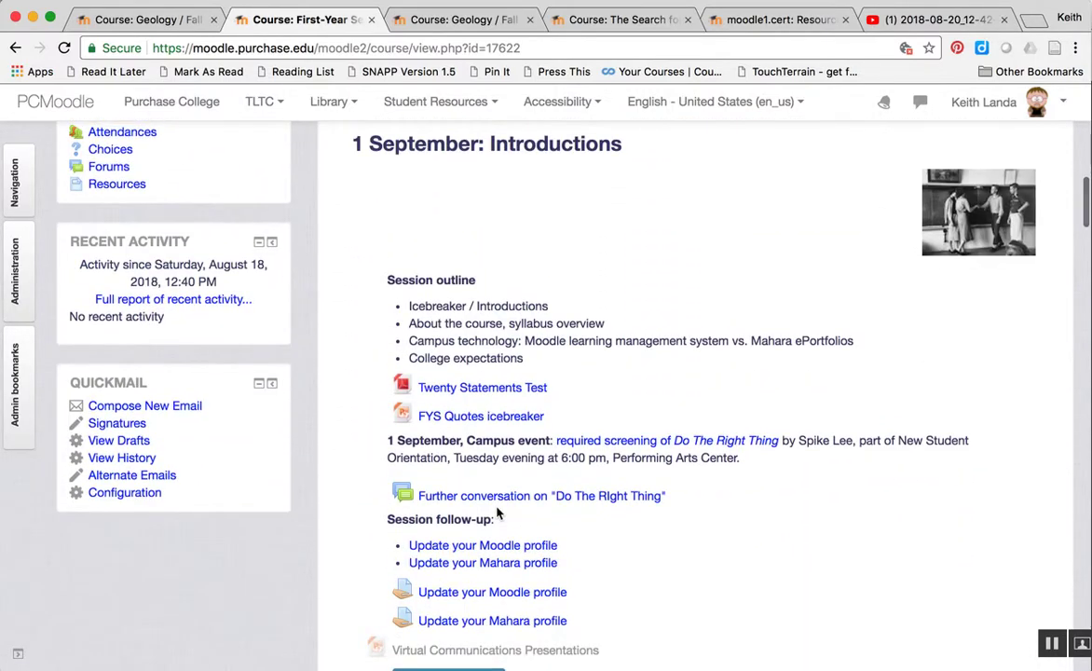
scroll(497, 506, "down", 7)
scroll(497, 511, "down", 18)
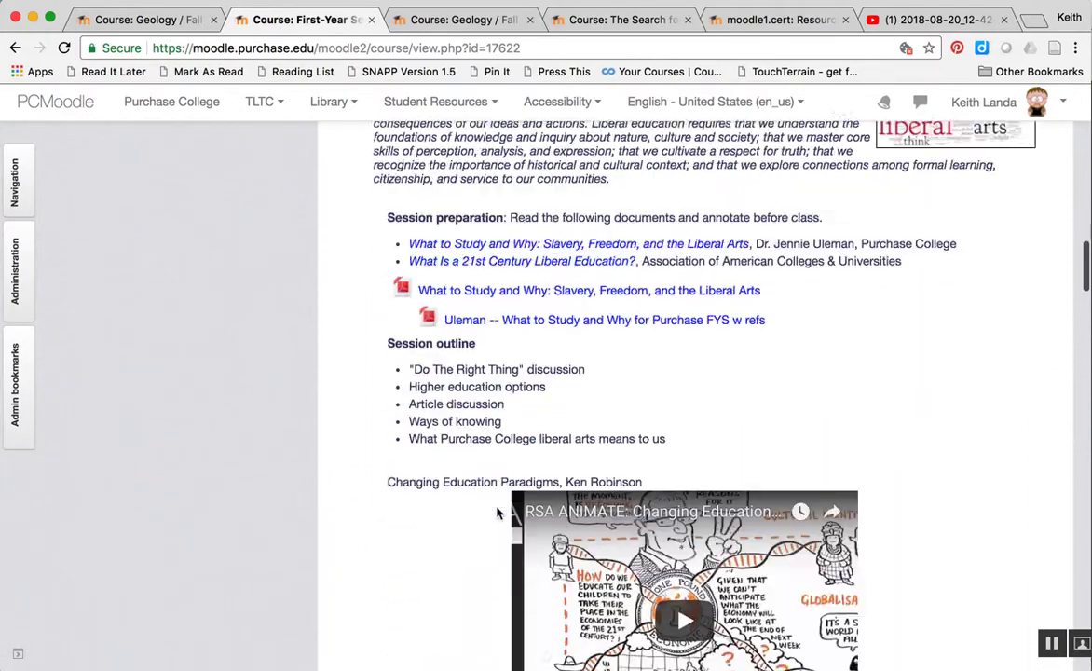
scroll(497, 511, "down", 14)
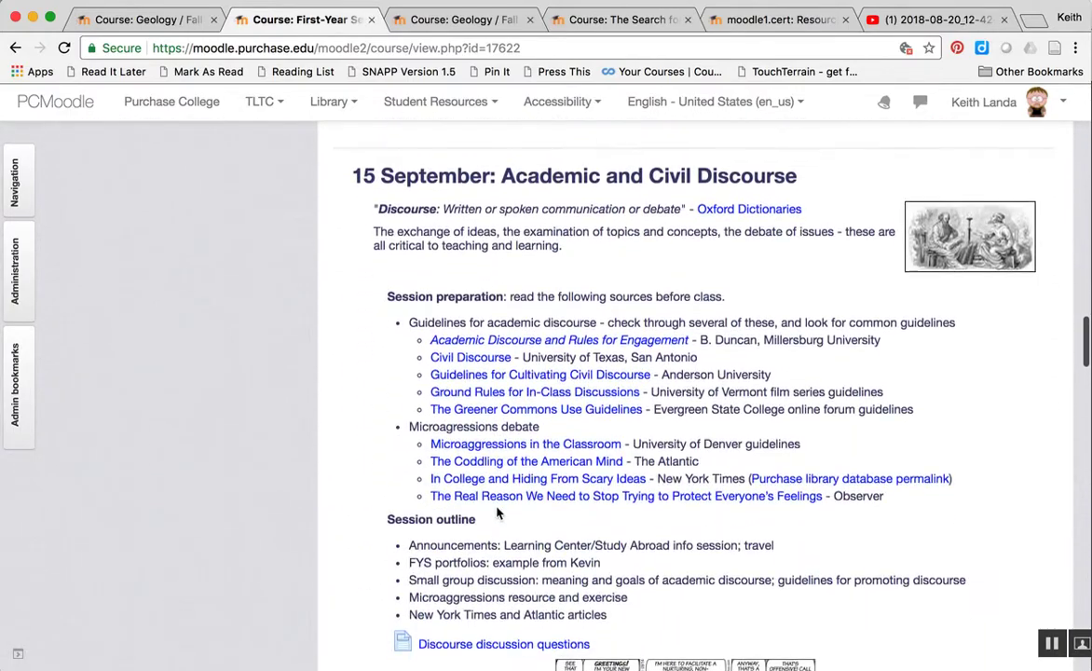
scroll(497, 511, "down", 16)
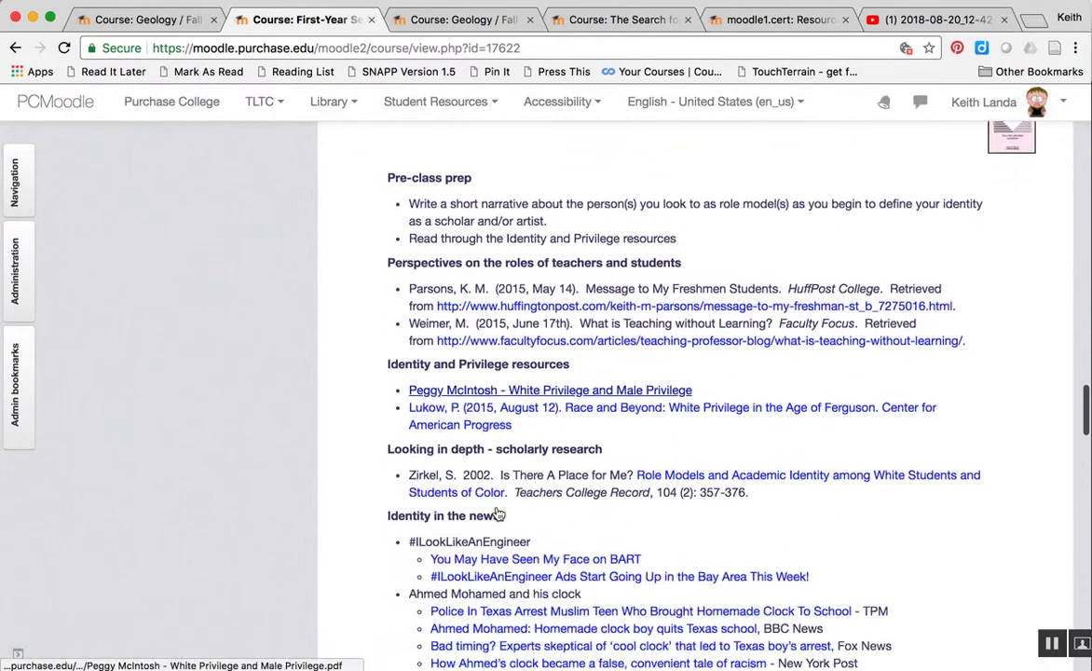
scroll(497, 506, "down", 18)
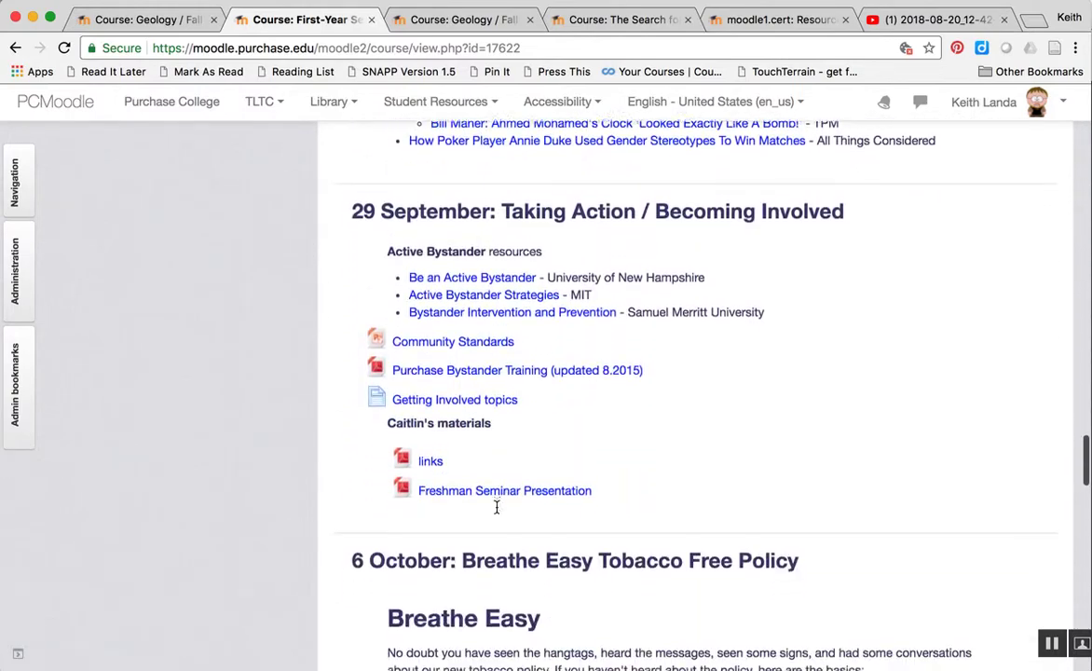
scroll(496, 506, "down", 15)
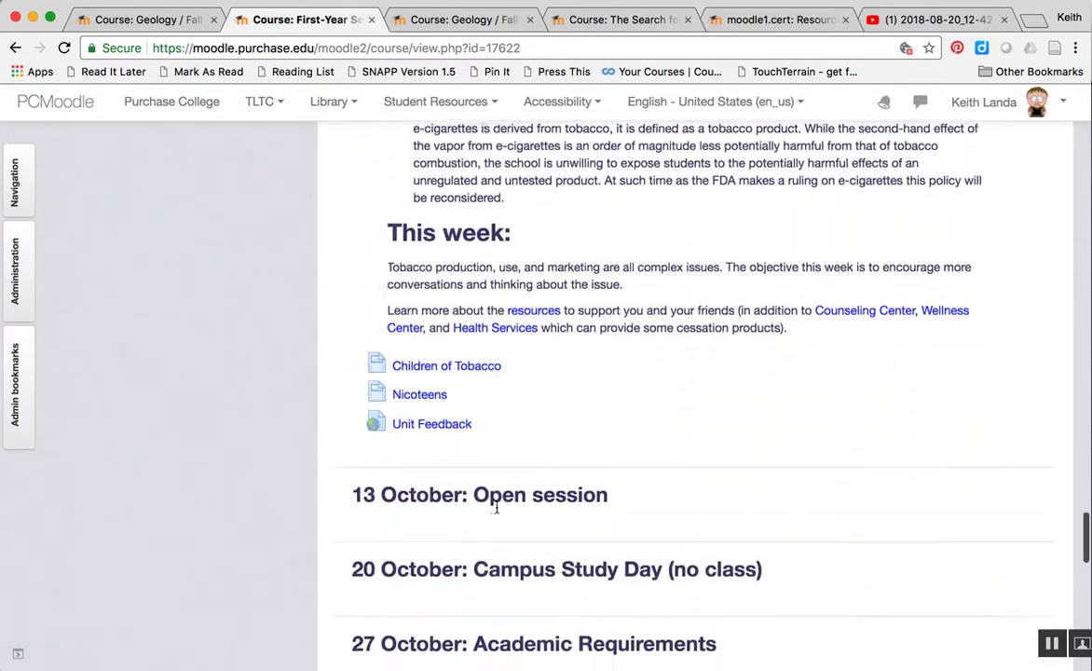
scroll(497, 511, "down", 13)
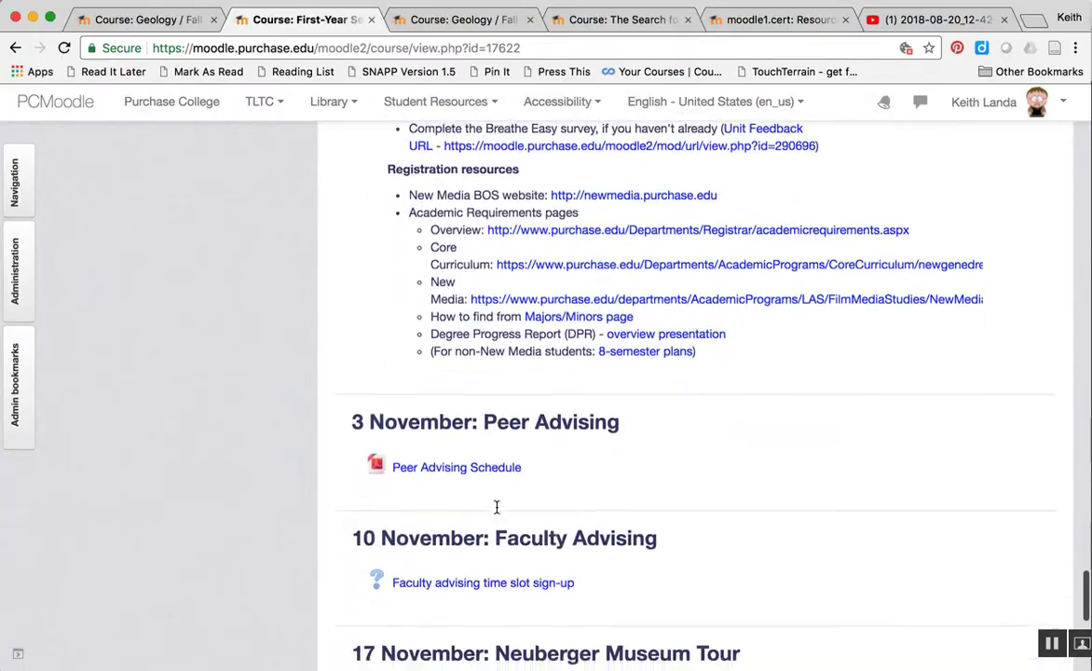
scroll(496, 510, "down", 7)
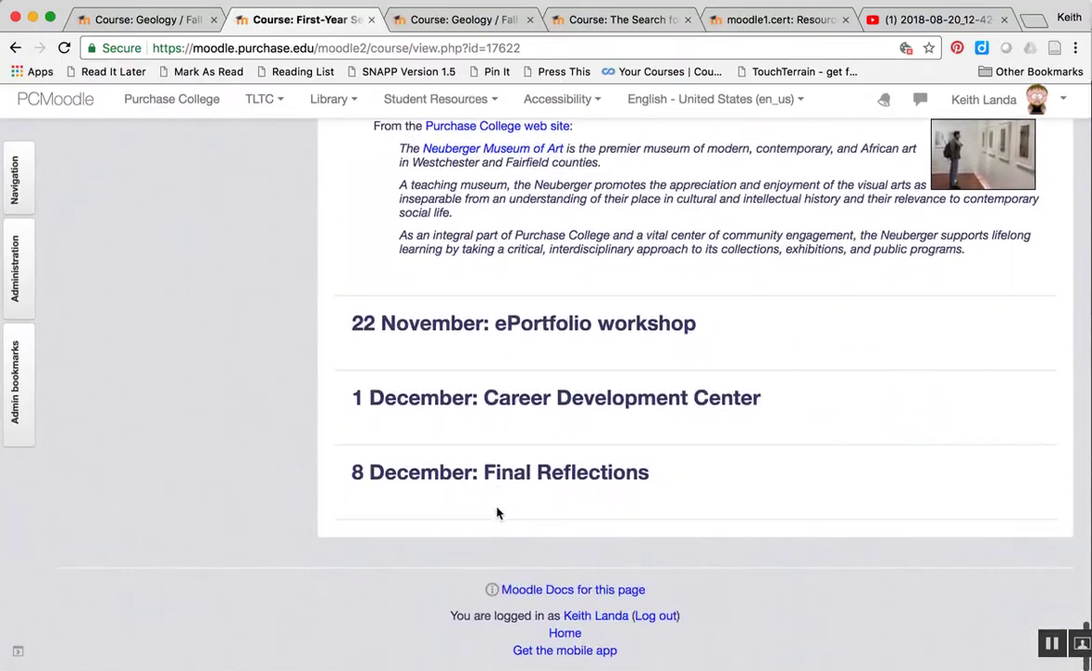
Return to the start of the seminar page and recheck the Welcome section and the opening of the first session.
scroll(496, 511, "up", 20)
scroll(496, 511, "up", 20)
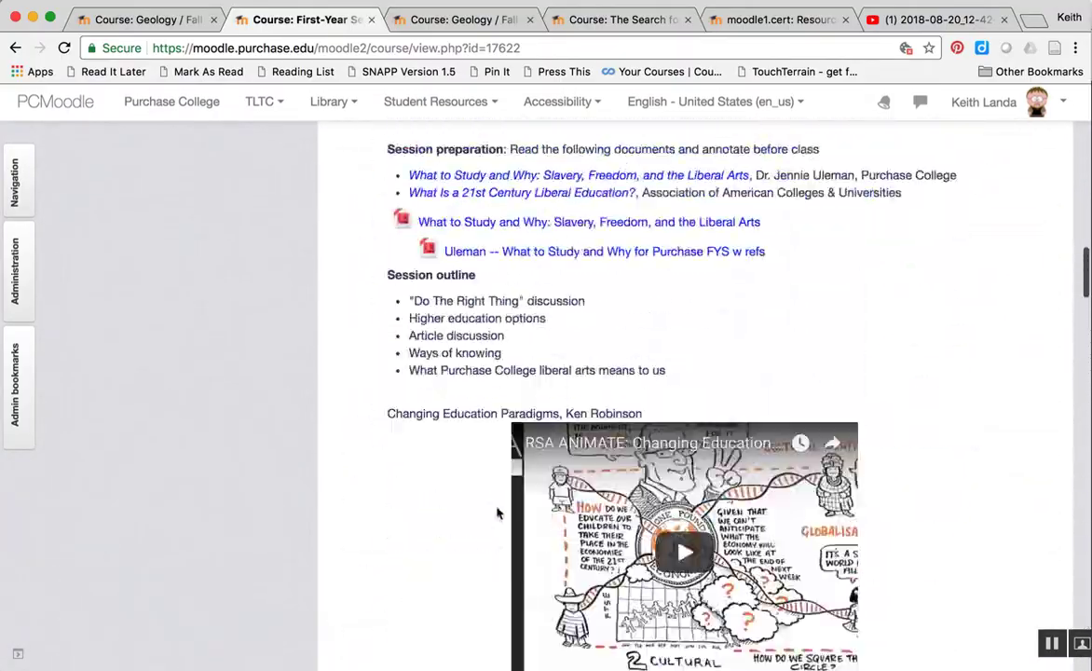
scroll(497, 511, "up", 1)
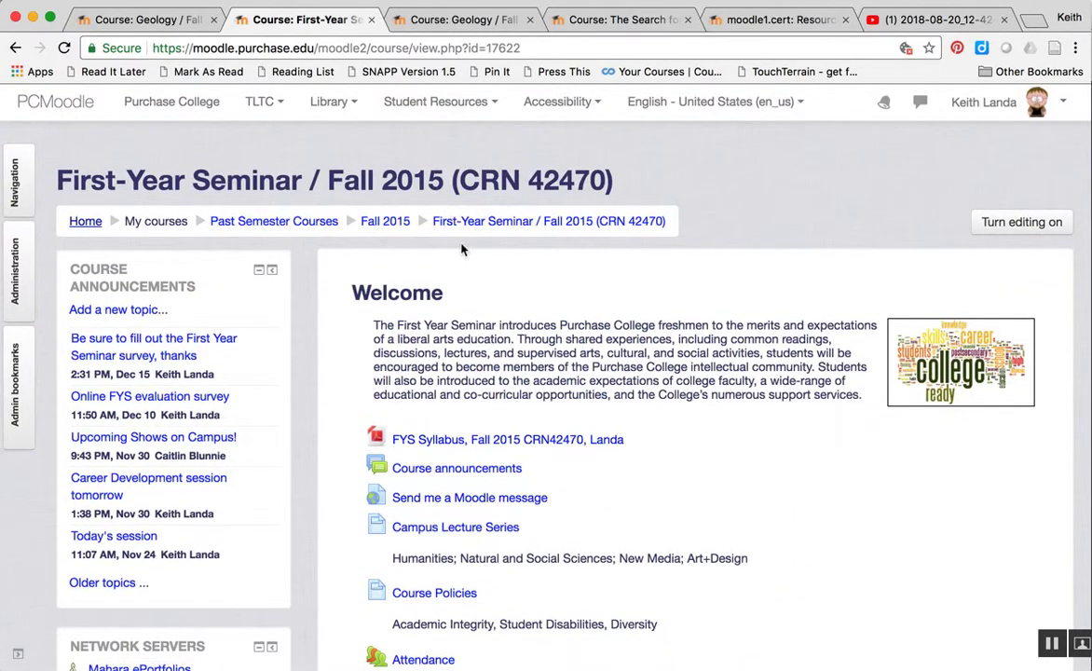
scroll(534, 406, "down", 8)
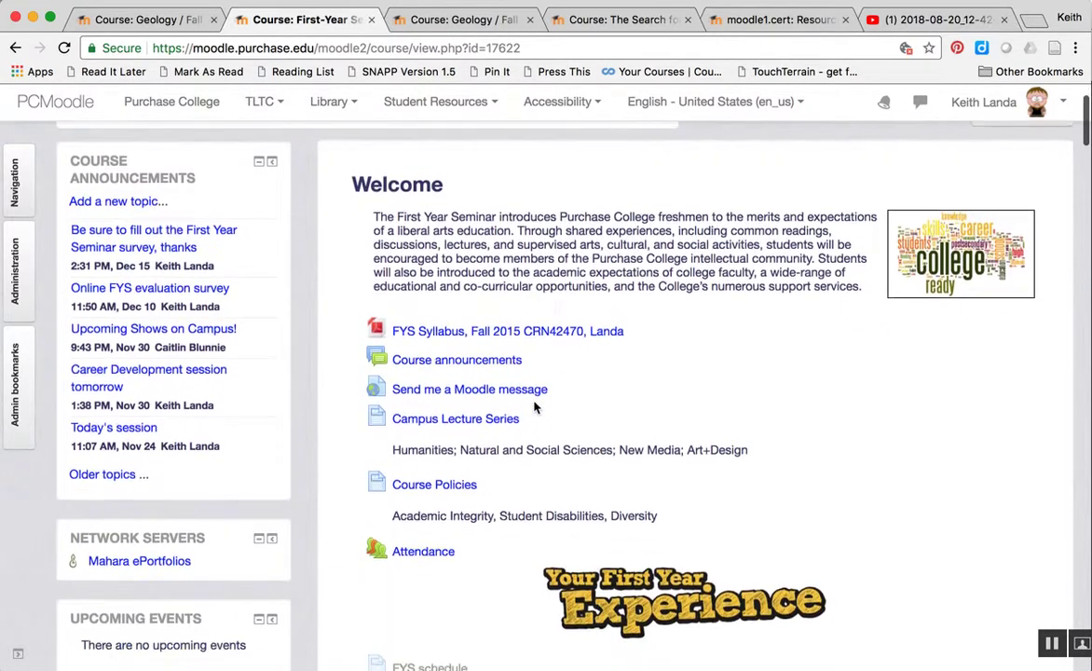
scroll(534, 406, "down", 10)
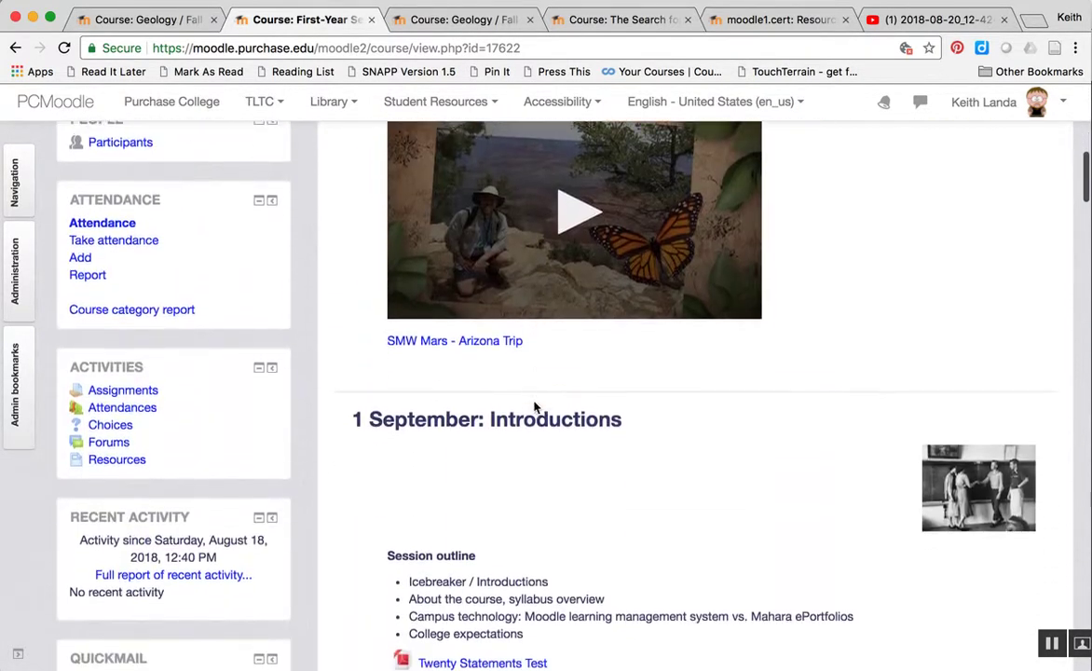
scroll(534, 407, "up", 20)
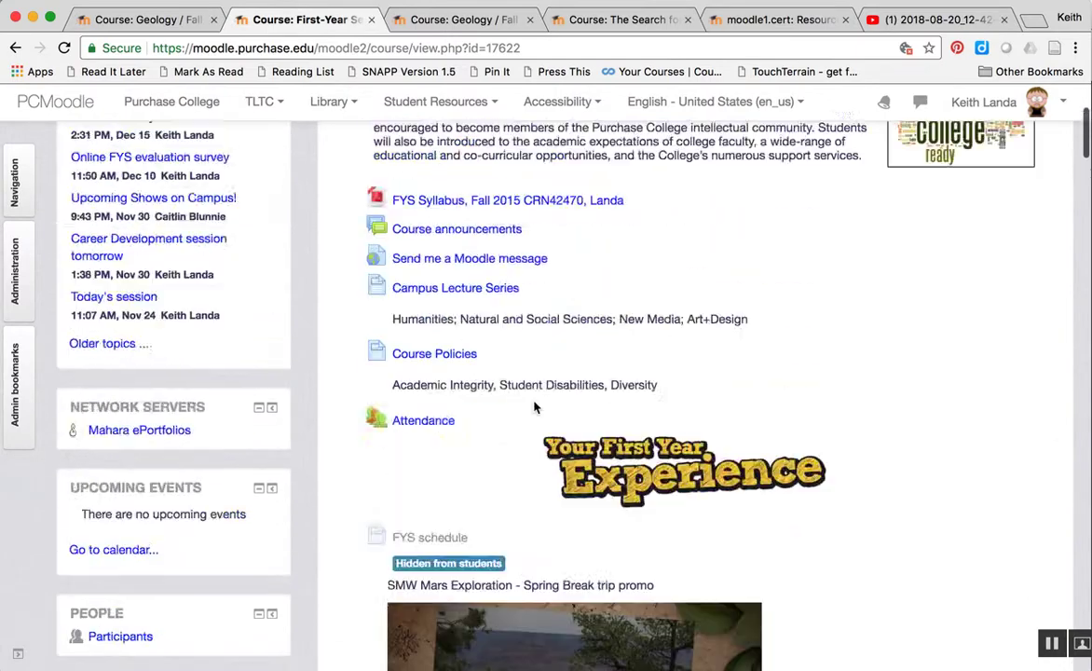
Switch to the Geology / Fall 2017 course page and look over its Welcome banner, Course Administration and Overview, and Foundations summaries.
left_click(456, 20)
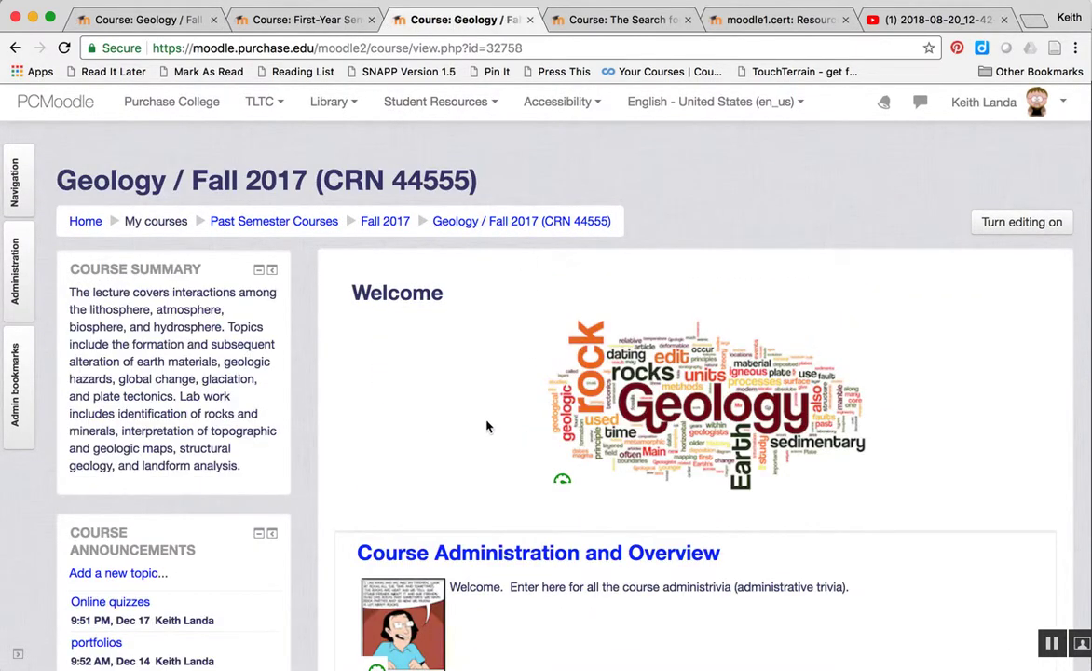
scroll(485, 426, "down", 3)
scroll(484, 427, "down", 2)
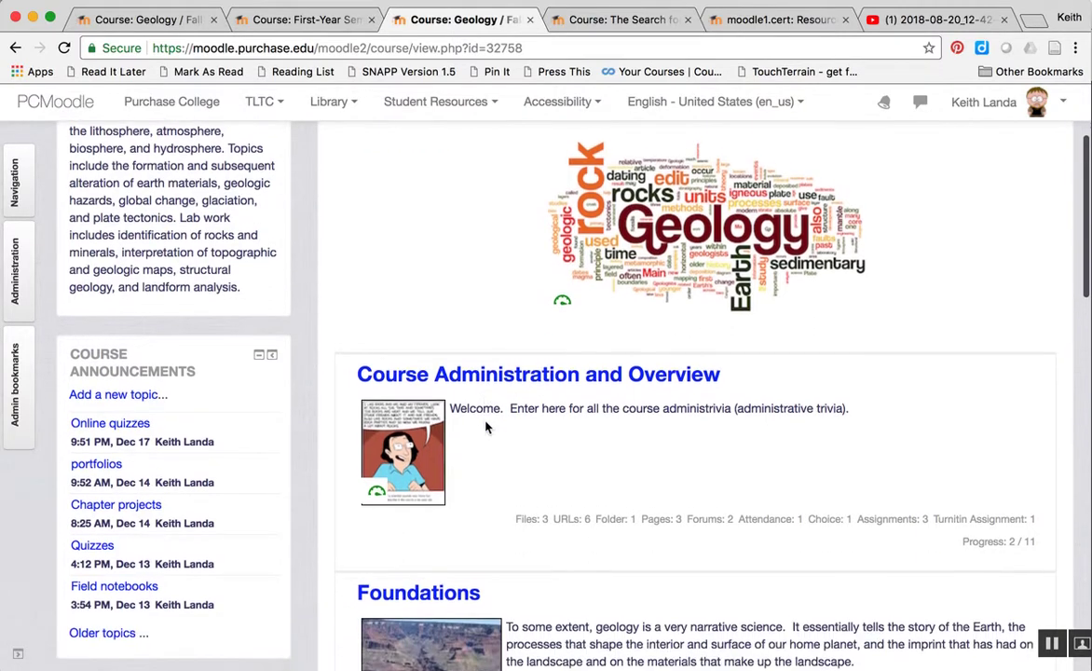
scroll(484, 427, "down", 3)
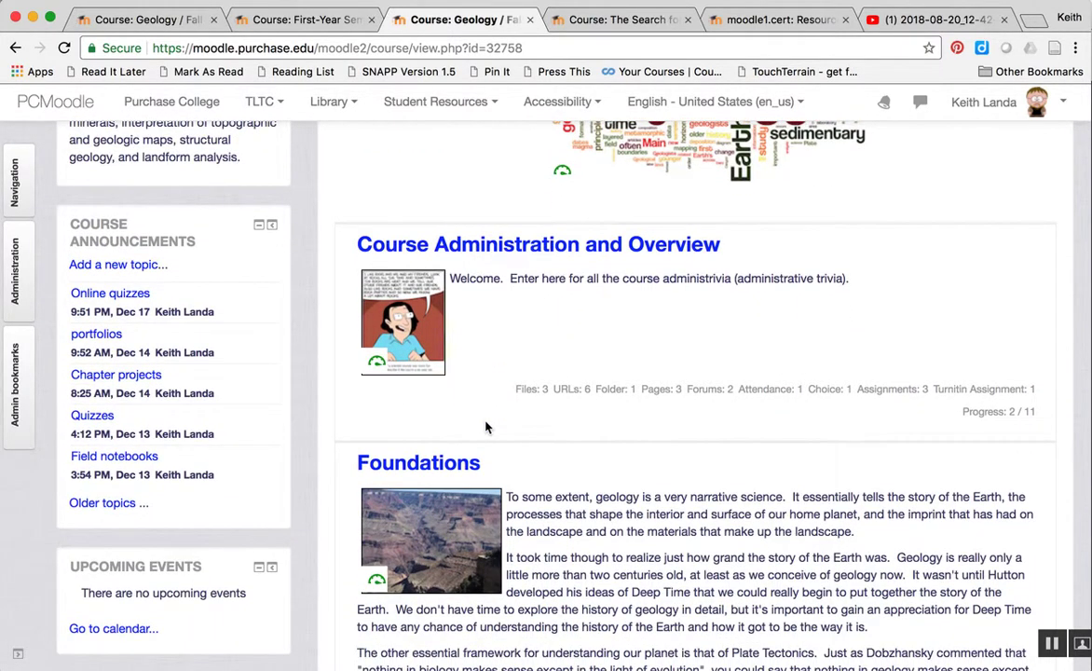
scroll(617, 450, "down", 4)
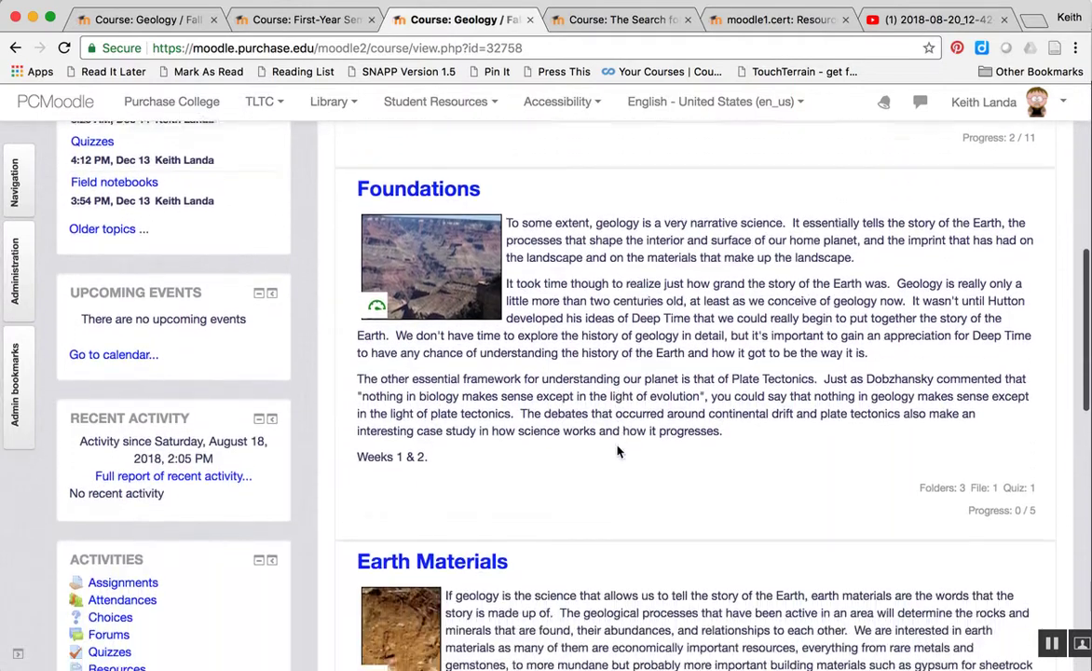
scroll(617, 452, "down", 1)
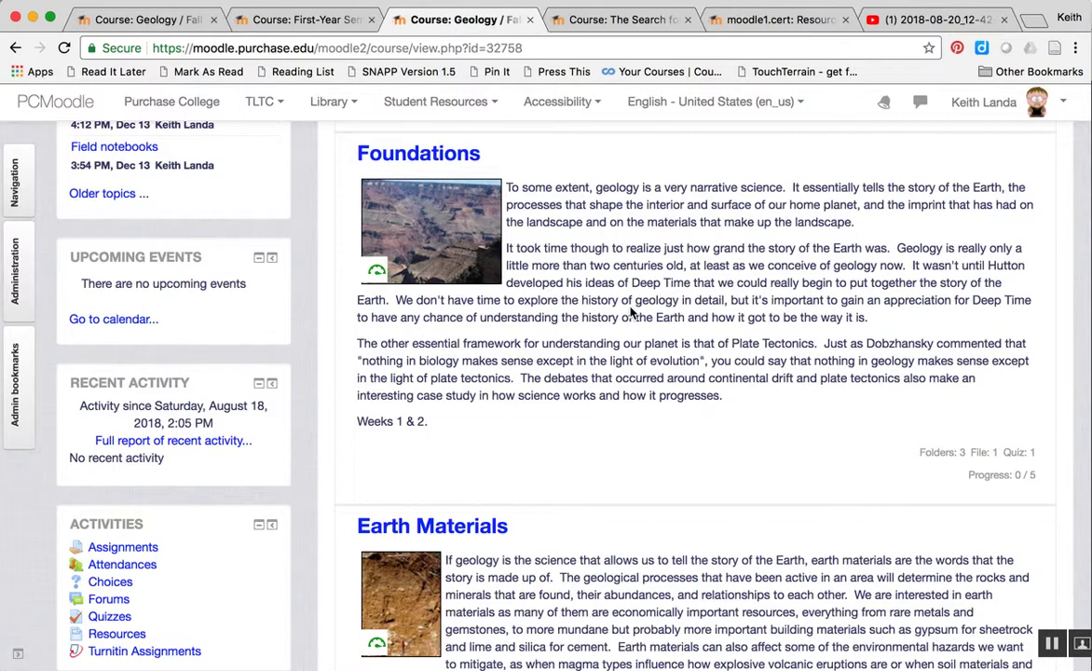
Review the Geology course's topic summaries from Foundations through Earth Materials and Internal Processes to Surface Processes.
scroll(631, 314, "down", 1)
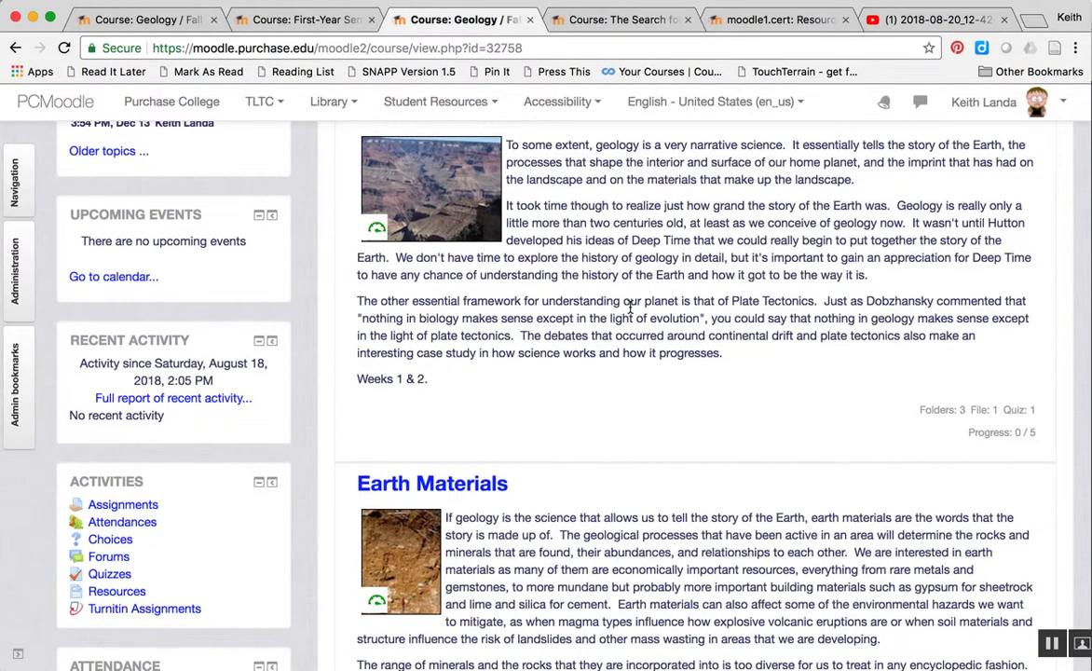
scroll(631, 308, "up", 1)
scroll(631, 307, "down", 4)
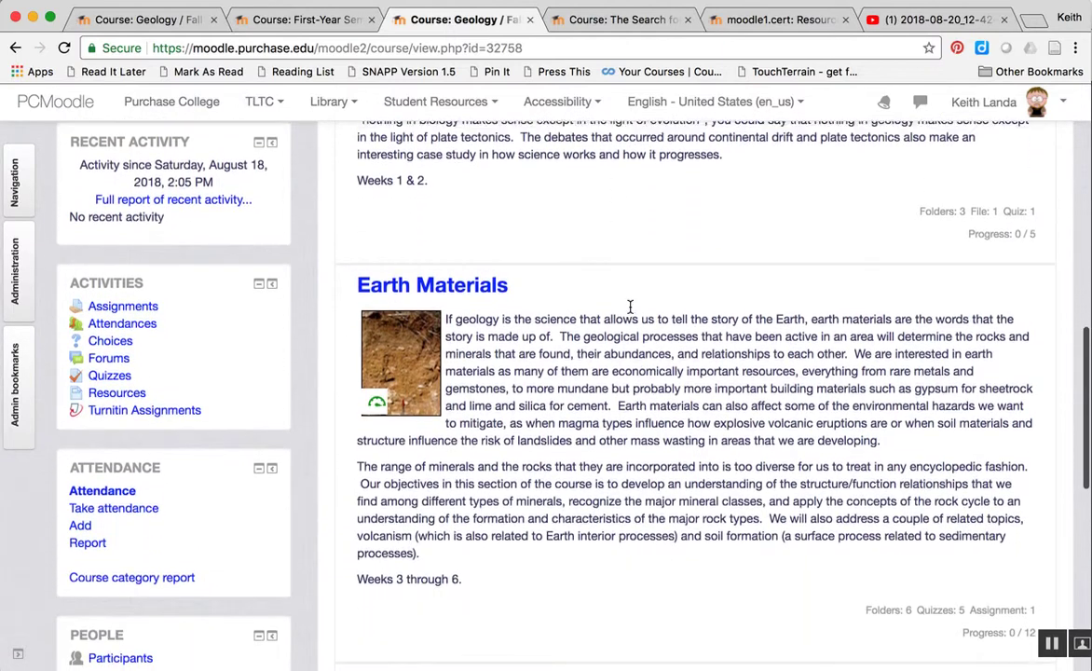
scroll(630, 307, "down", 1)
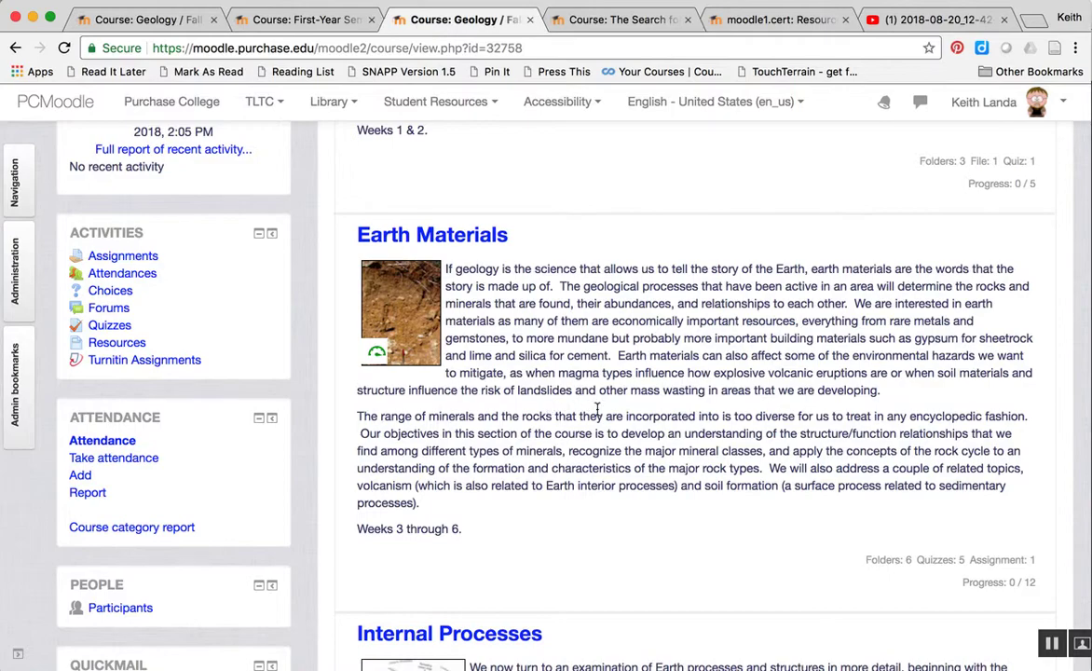
scroll(597, 407, "down", 8)
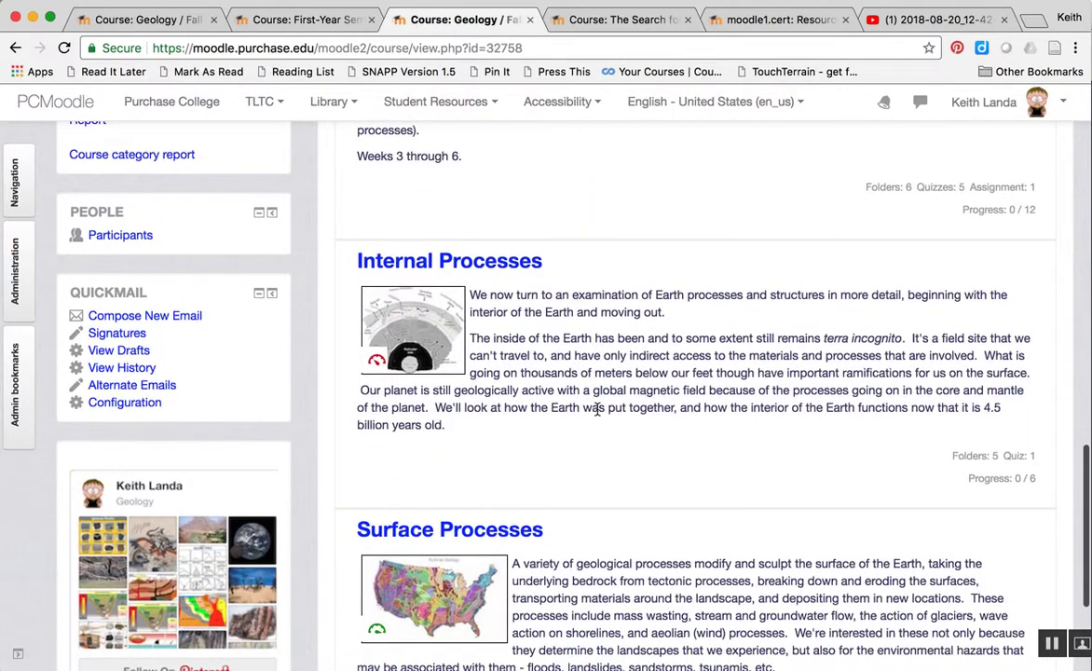
scroll(624, 373, "up", 2)
scroll(624, 372, "down", 8)
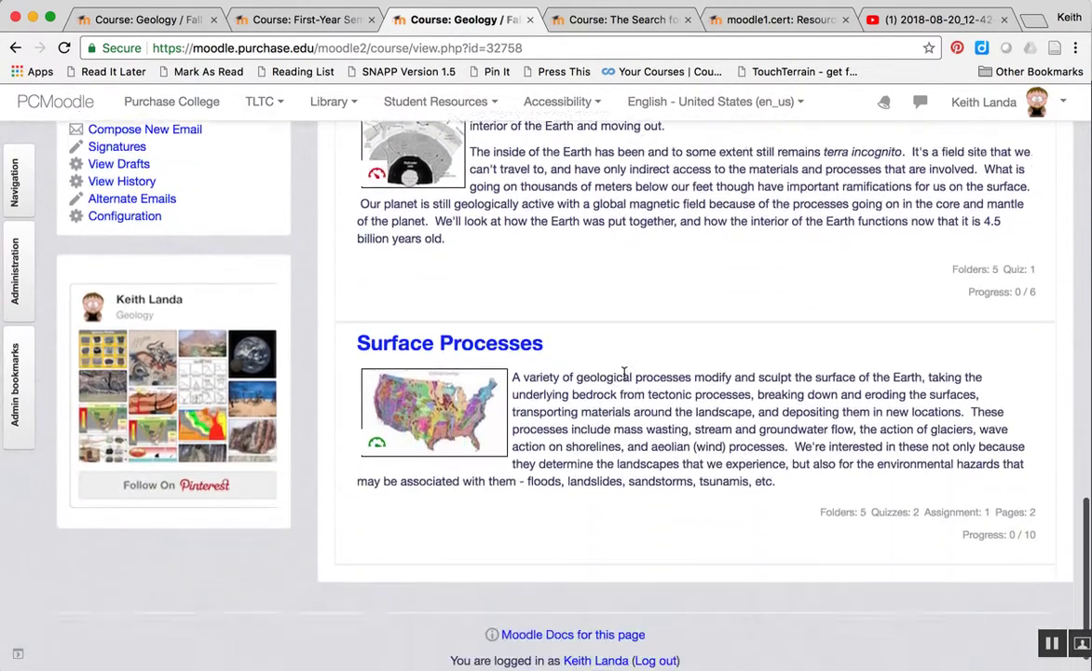
Go back over the Geology topic summaries, comparing the Foundations and Earth Materials descriptions, week ranges and activity counts.
scroll(625, 373, "up", 11)
scroll(624, 373, "up", 12)
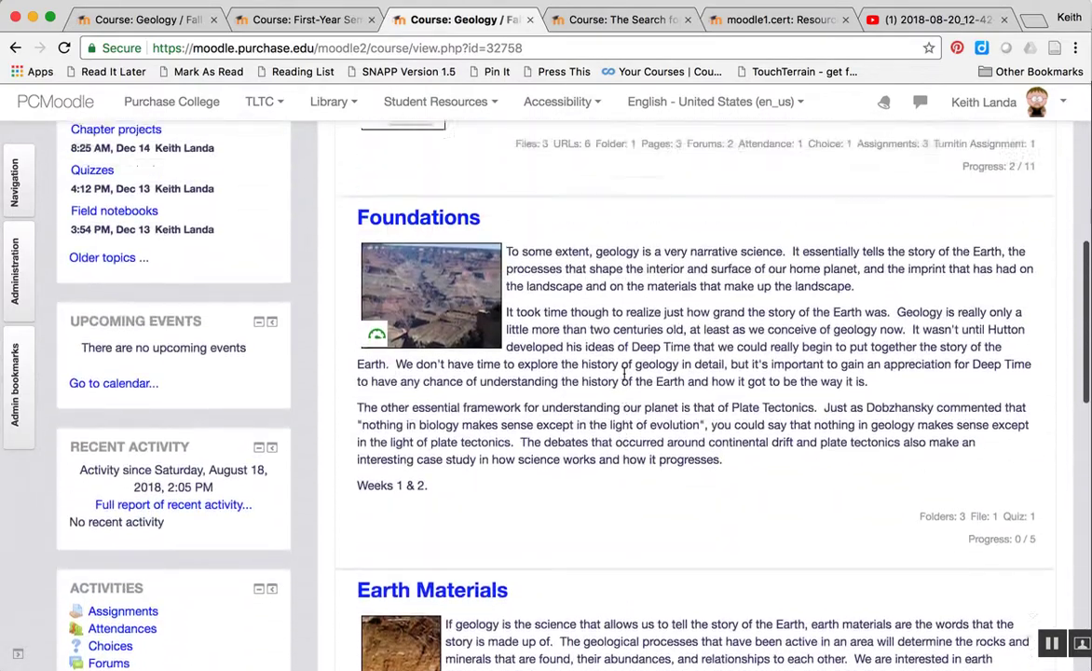
scroll(625, 380, "down", 1)
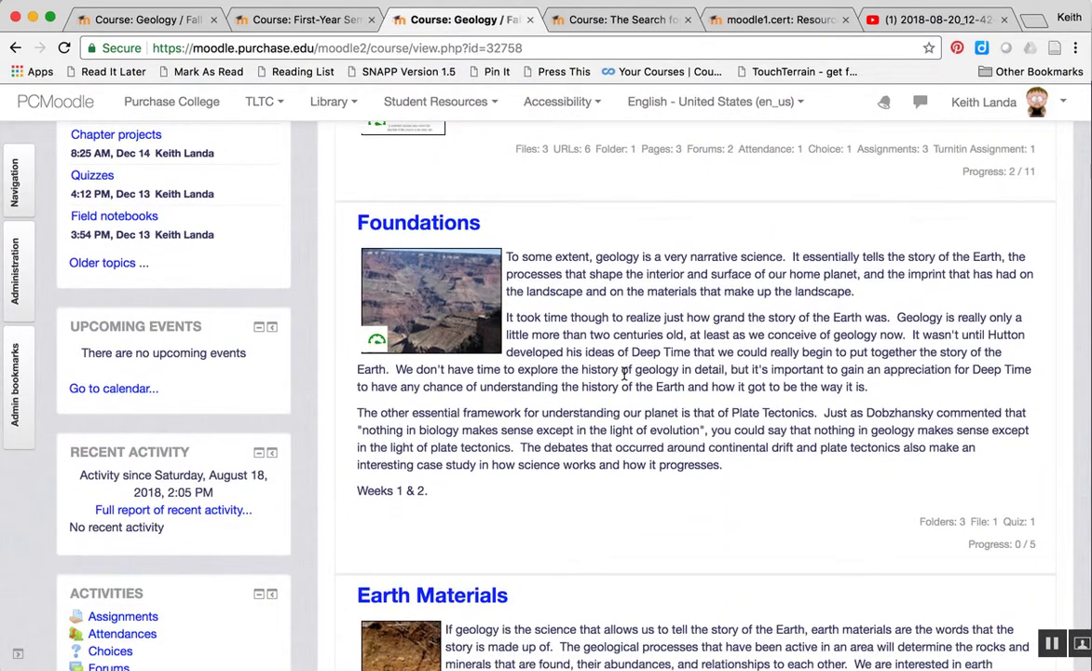
scroll(625, 379, "down", 4)
scroll(625, 379, "down", 14)
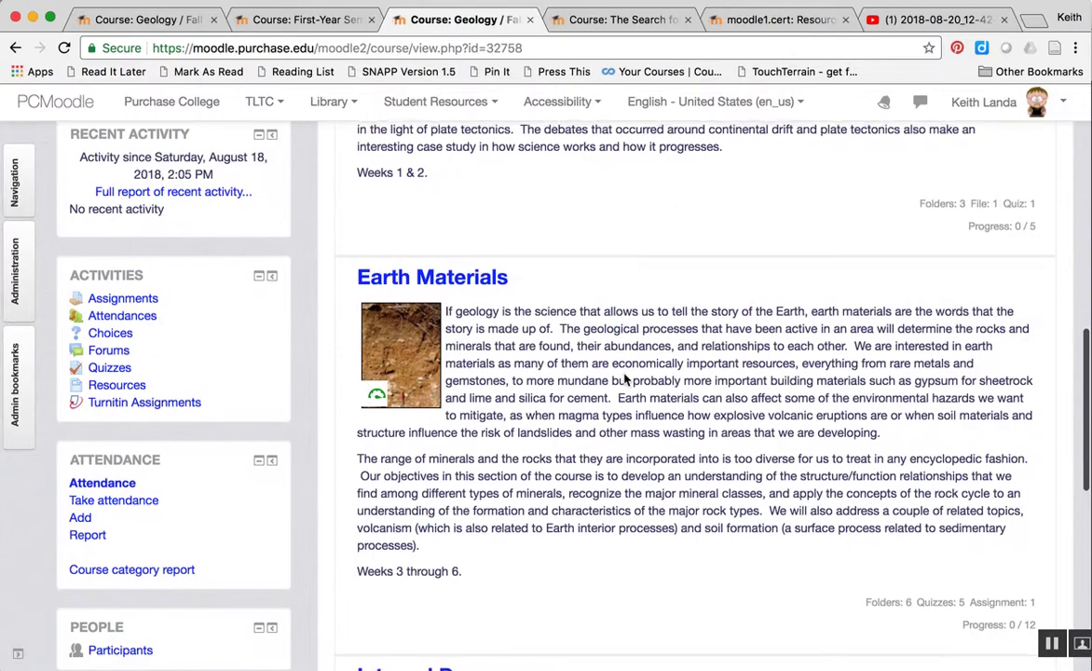
scroll(624, 379, "down", 3)
scroll(624, 379, "up", 11)
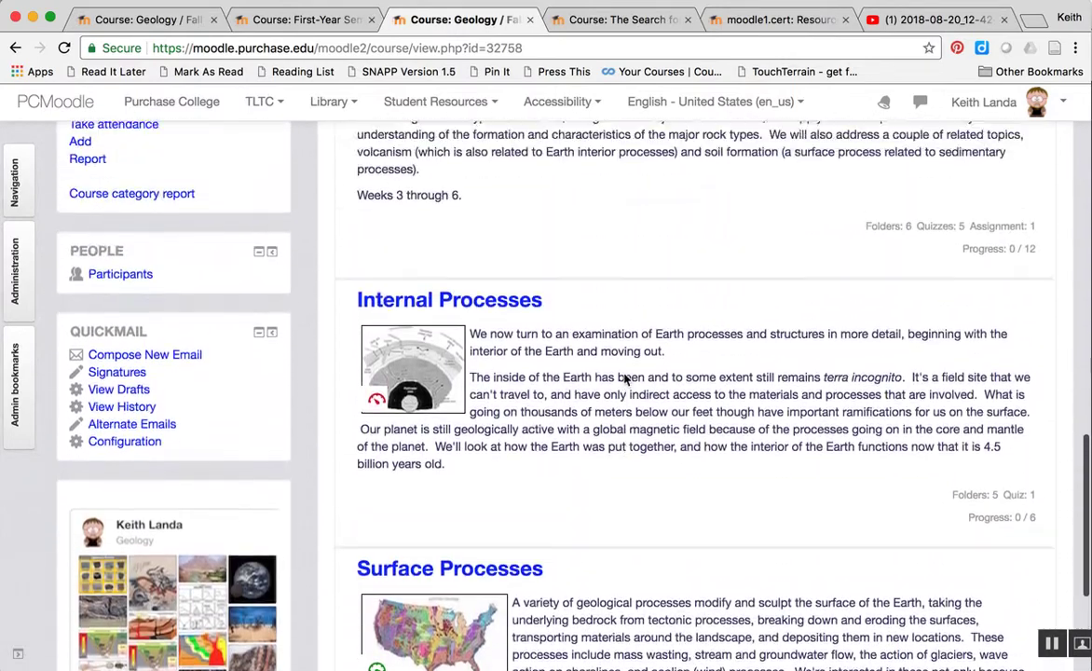
scroll(625, 379, "up", 8)
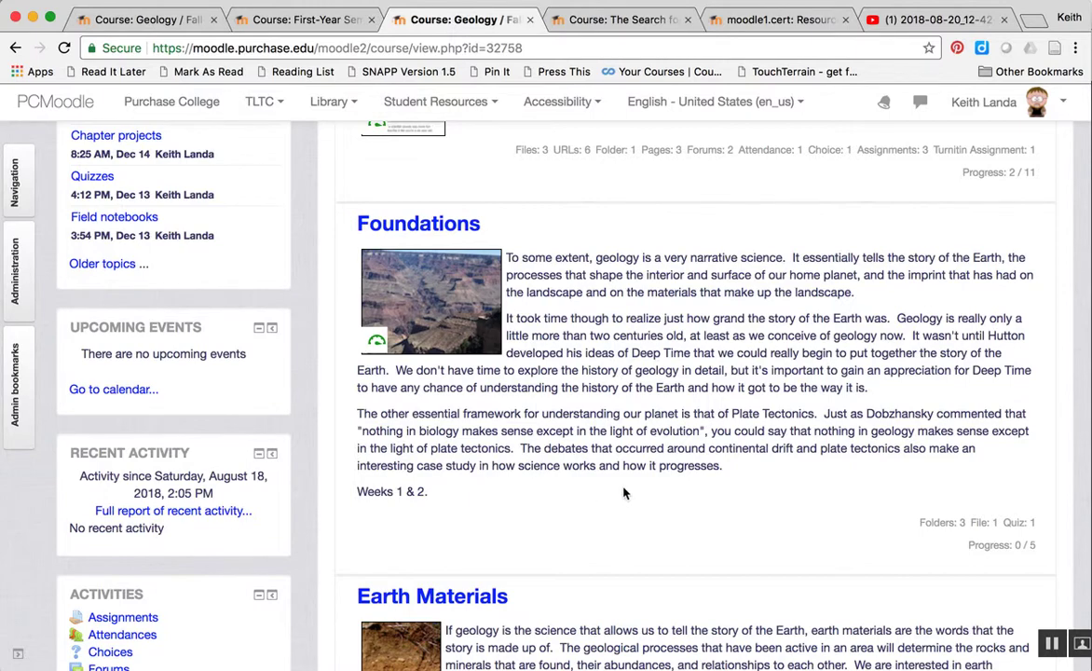
scroll(727, 556, "down", 9)
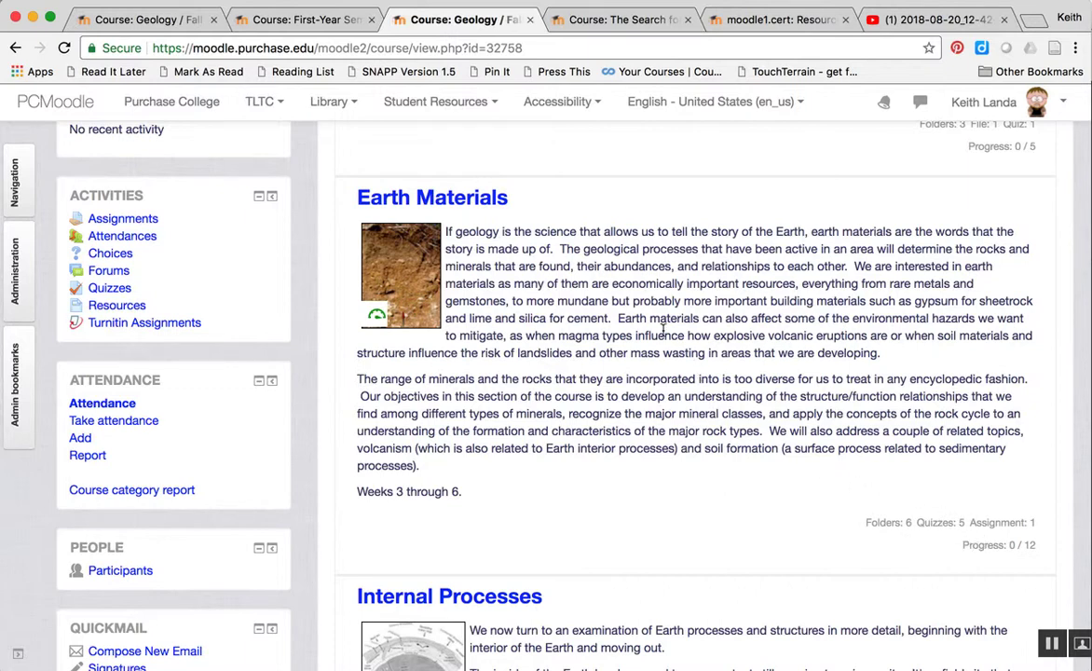
Open the Earth Materials topic, review its subsections from Minerals to Metamorphic processes and rocks, and return to the Geology course page.
left_click(476, 202)
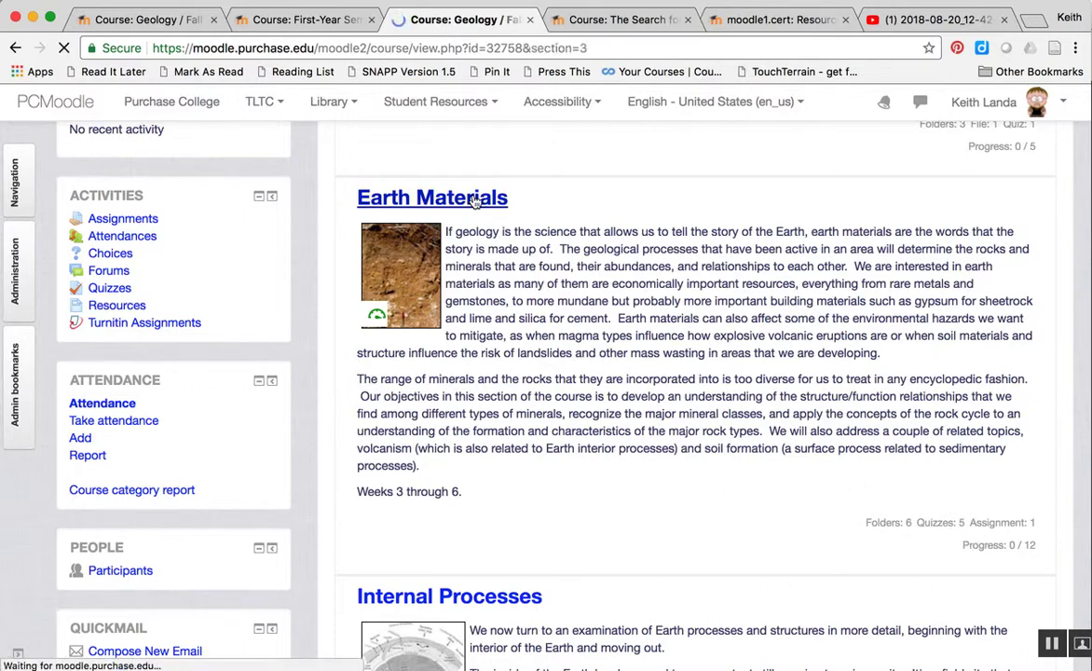
scroll(576, 335, "down", 5)
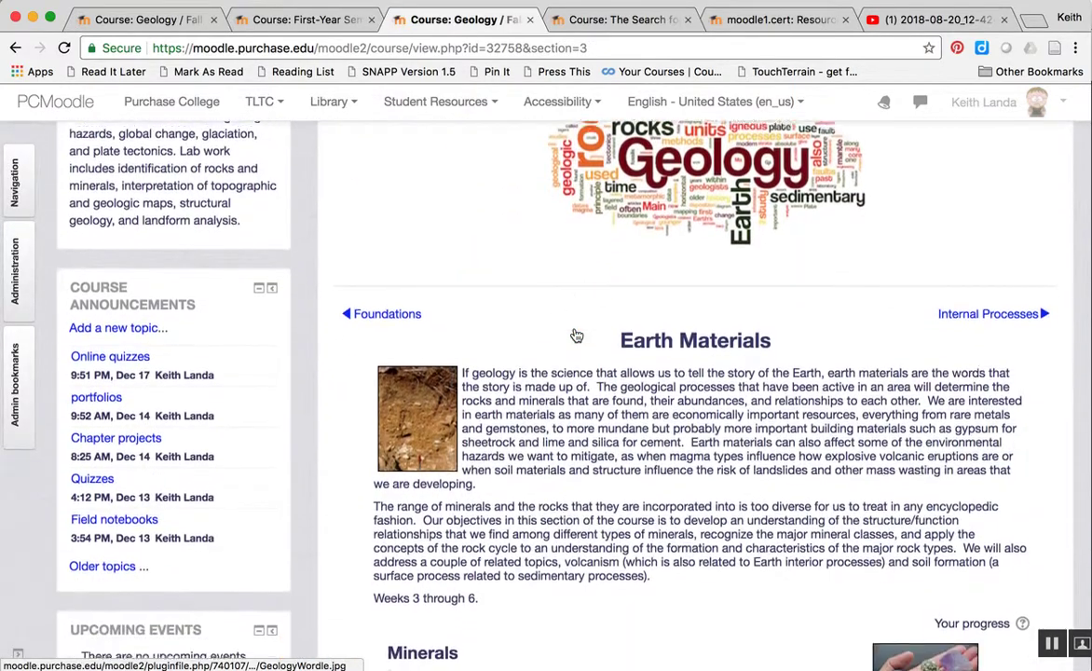
scroll(576, 335, "down", 4)
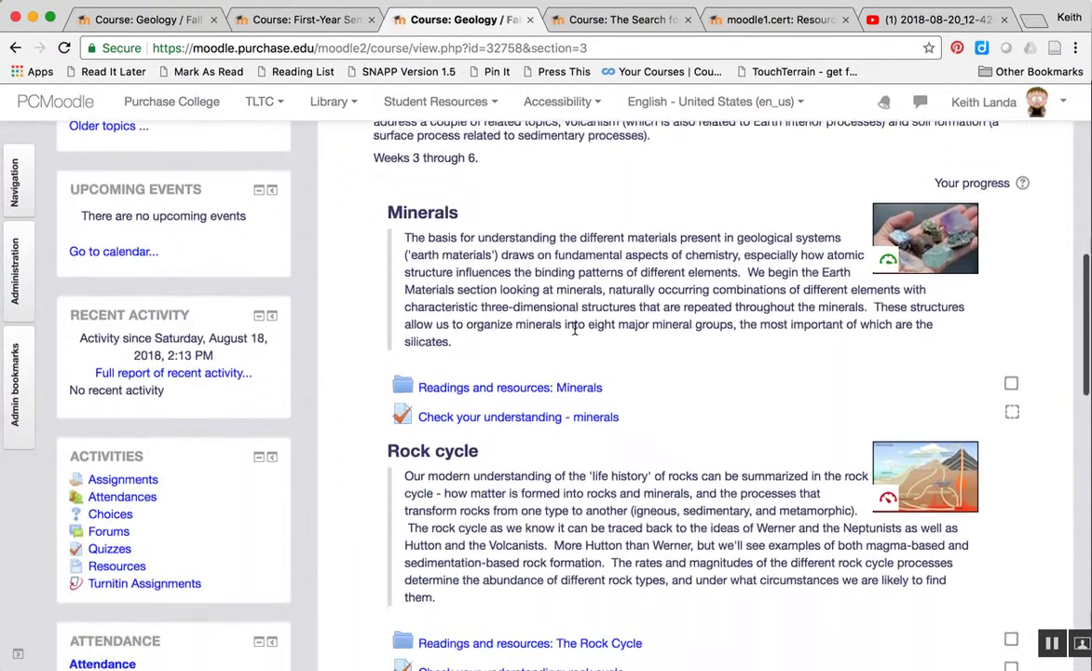
scroll(576, 335, "down", 6)
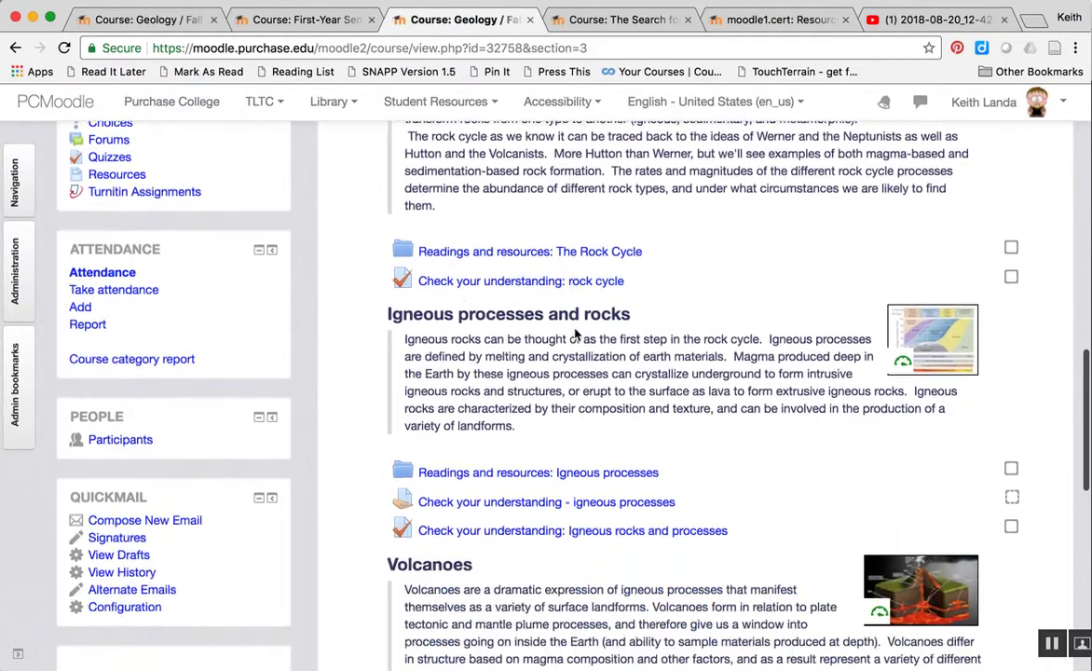
scroll(576, 336, "down", 3)
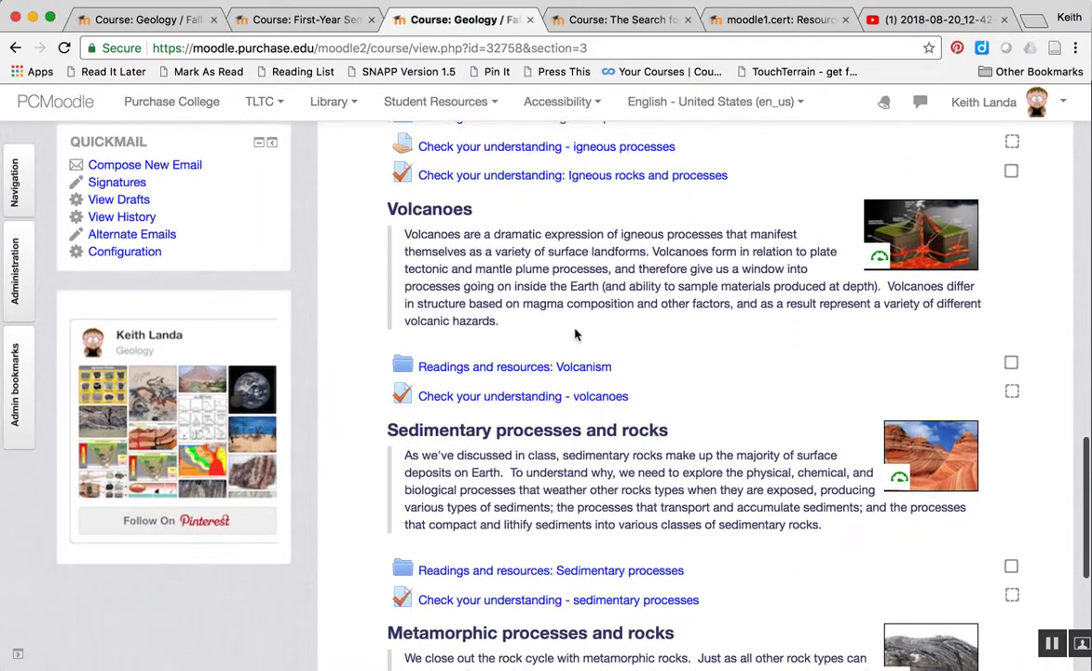
scroll(576, 336, "down", 2)
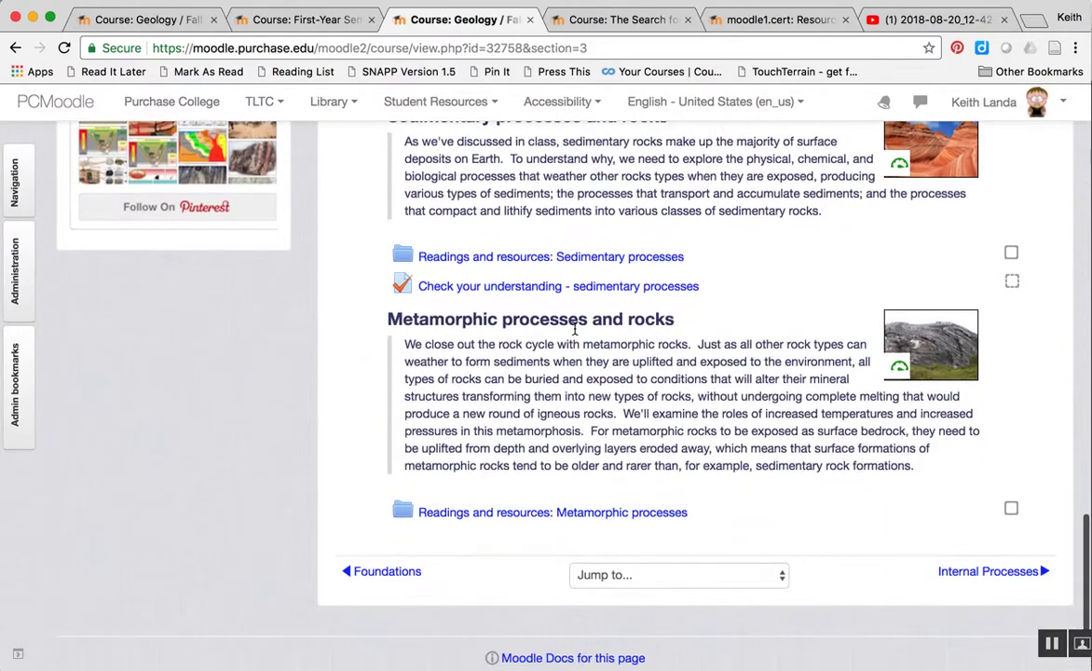
scroll(576, 336, "up", 15)
scroll(575, 331, "up", 5)
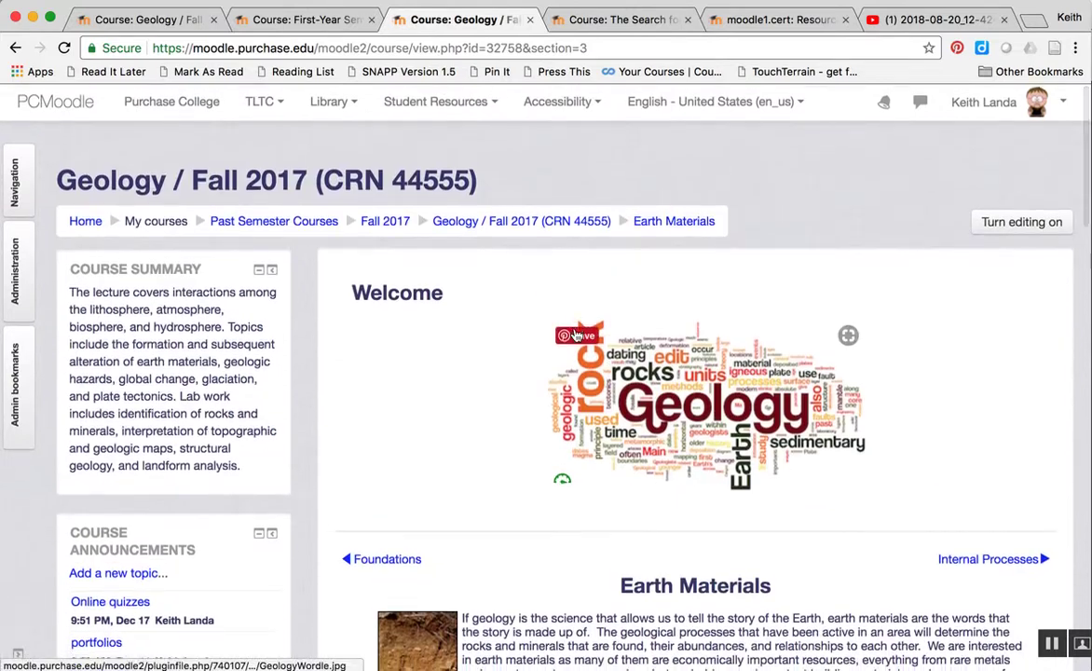
left_click(477, 226)
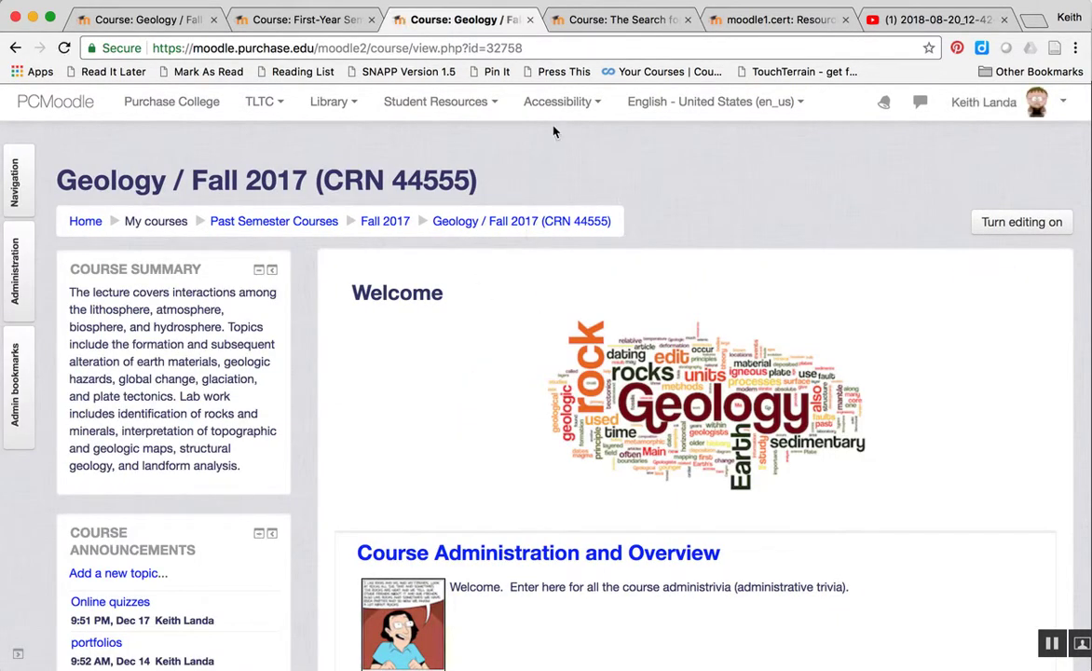
Switch to The Search for Life in the Universe course and view its Welcome and Earth life sections.
left_click(617, 20)
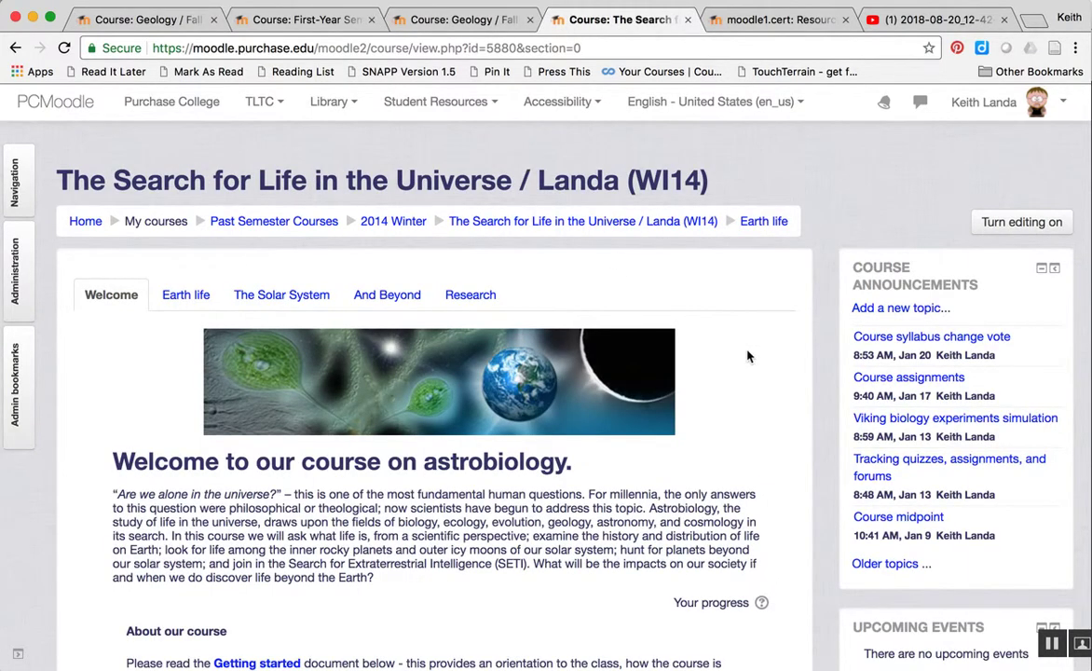
scroll(747, 355, "down", 2)
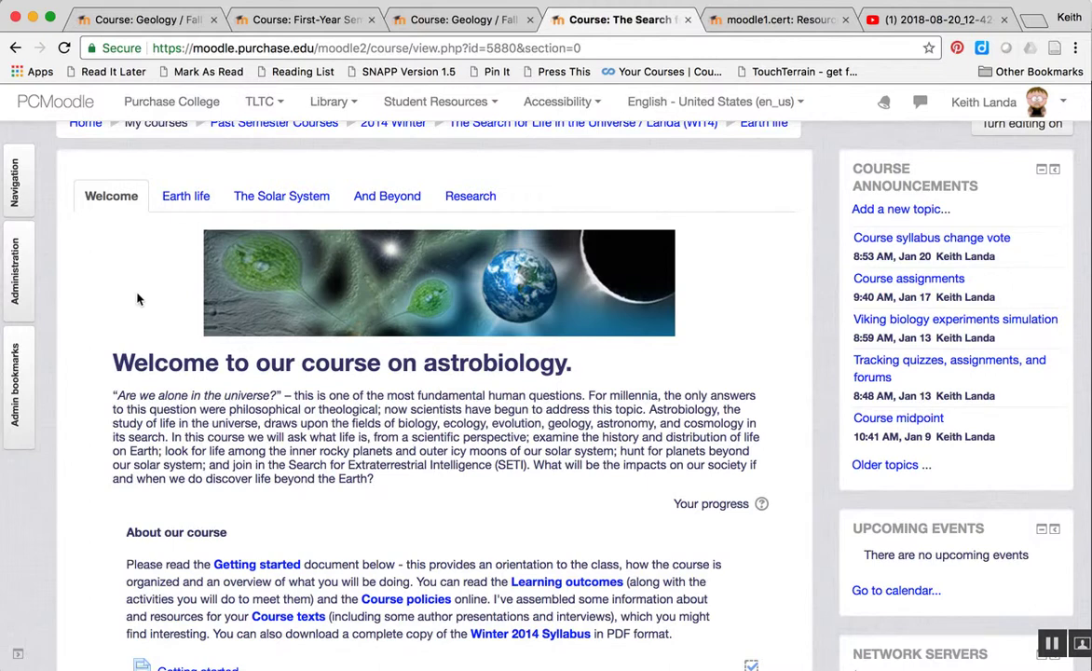
left_click(195, 199)
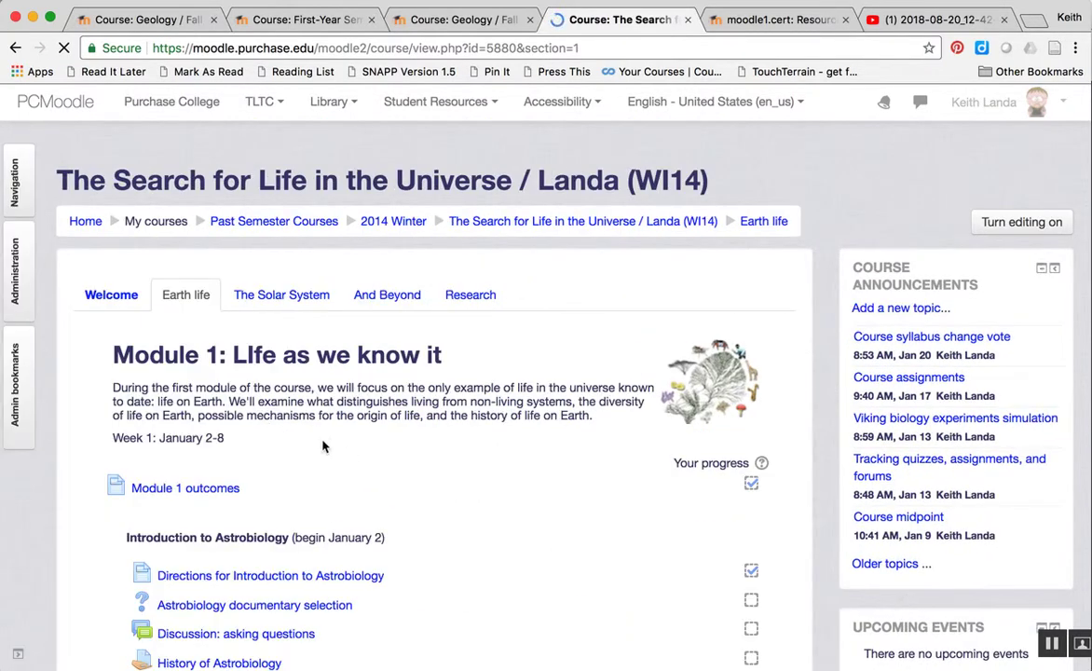
scroll(348, 451, "down", 2)
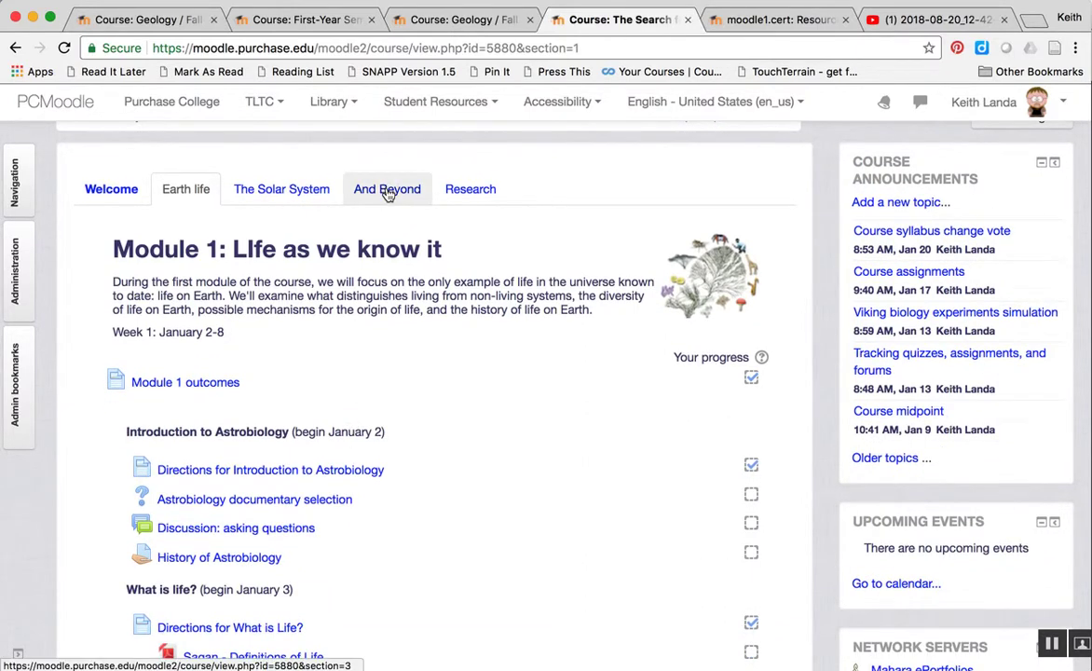
Examine the And Beyond module's introduction, dated topics and activities, and return to the astrobiology course's Welcome section.
left_click(388, 190)
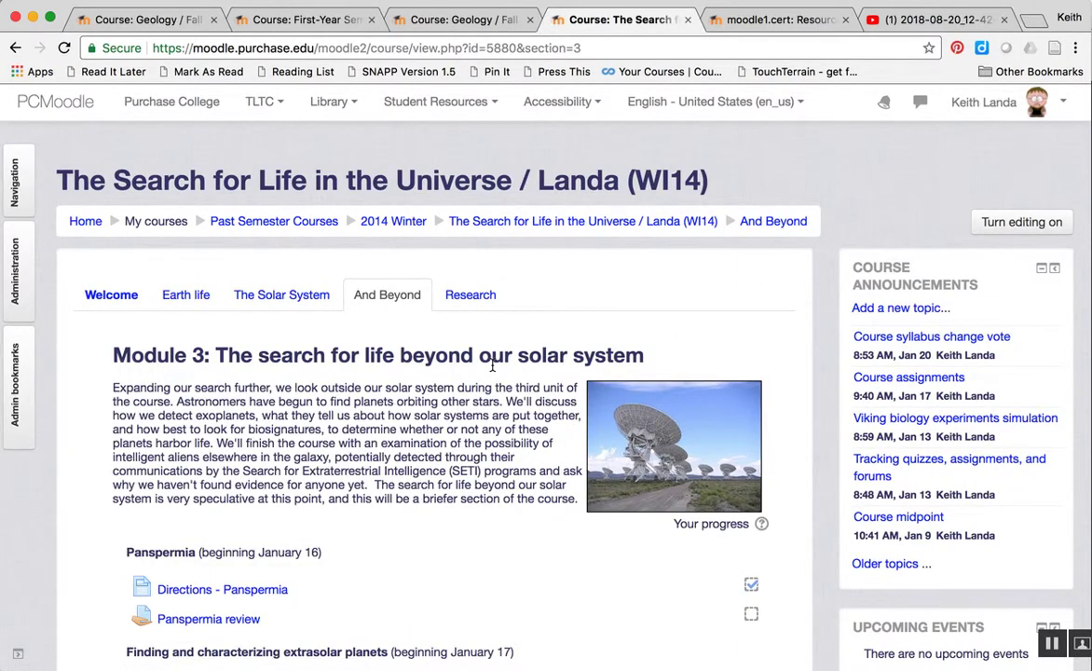
scroll(492, 366, "down", 8)
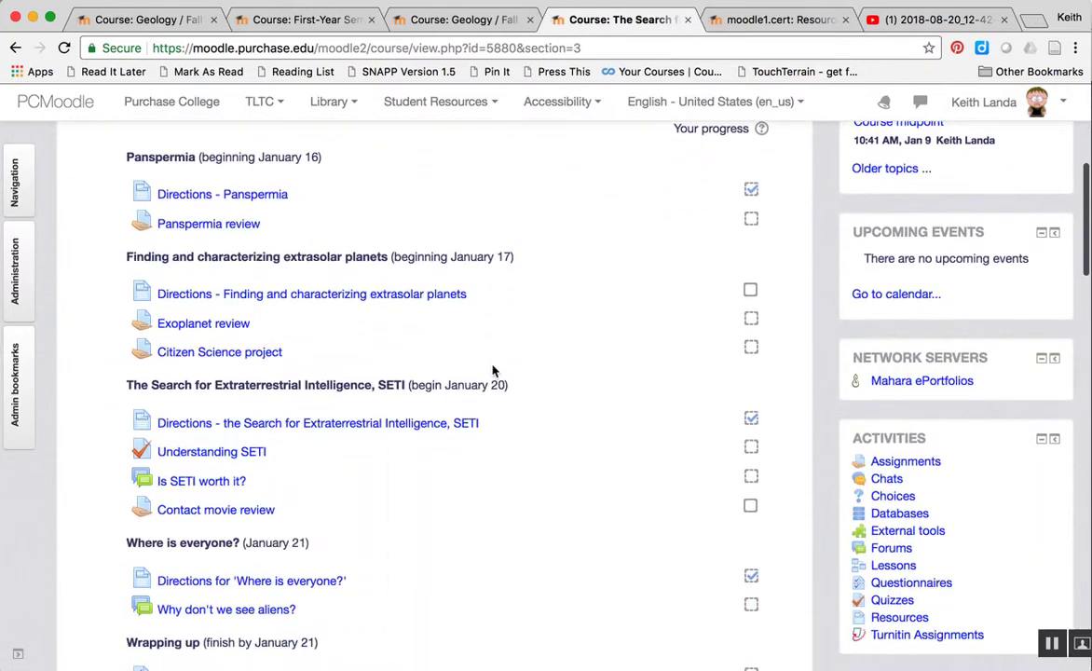
scroll(492, 371, "up", 8)
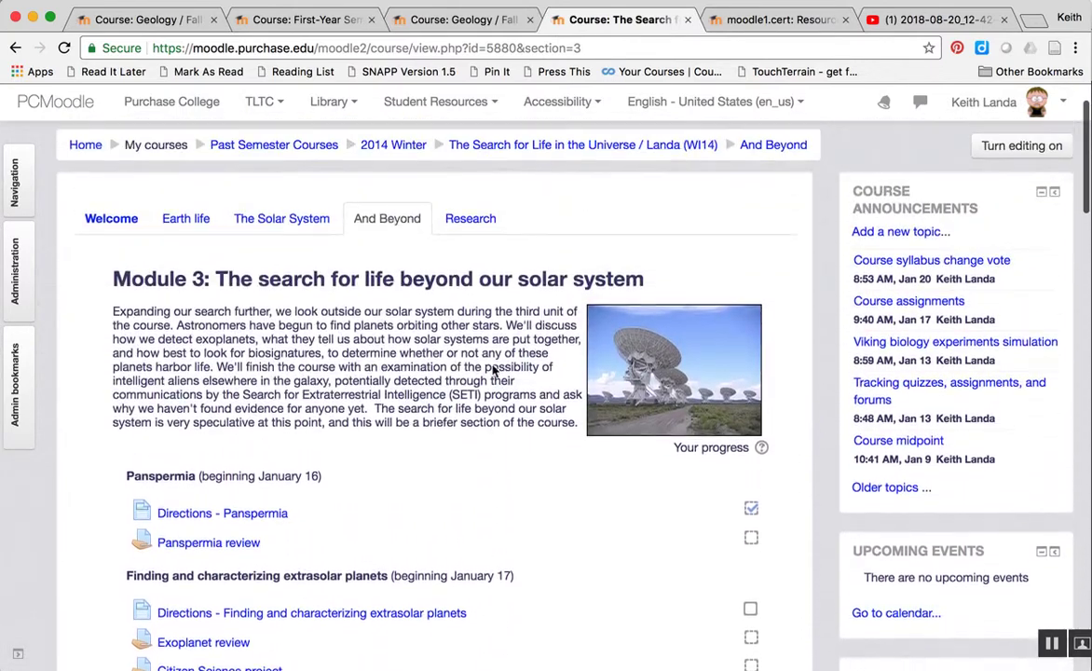
scroll(492, 367, "up", 2)
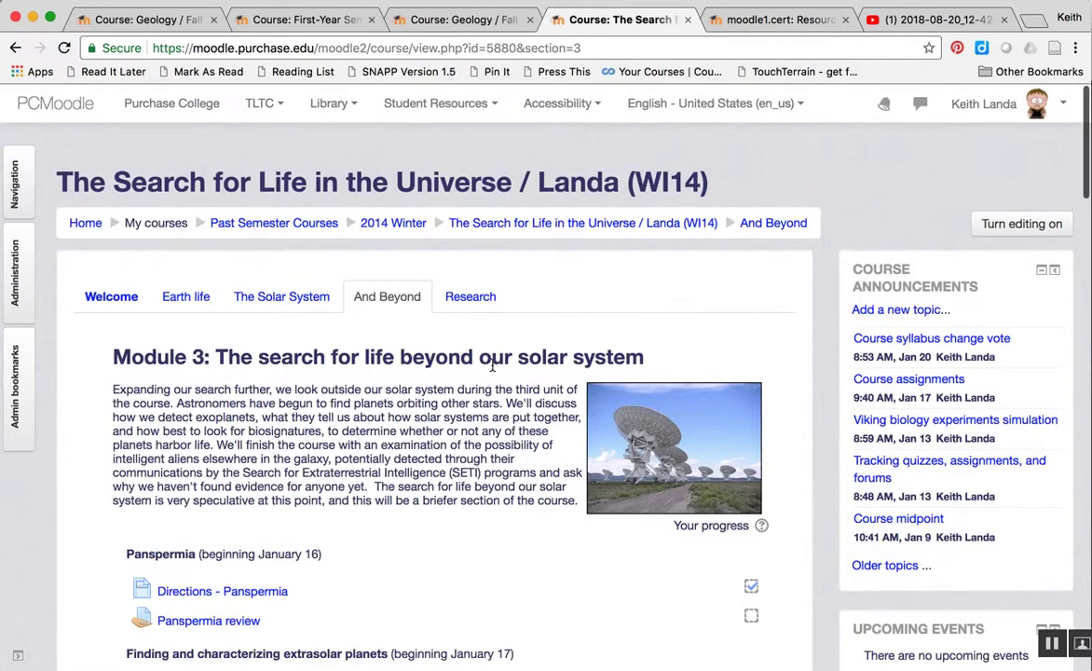
scroll(492, 367, "down", 2)
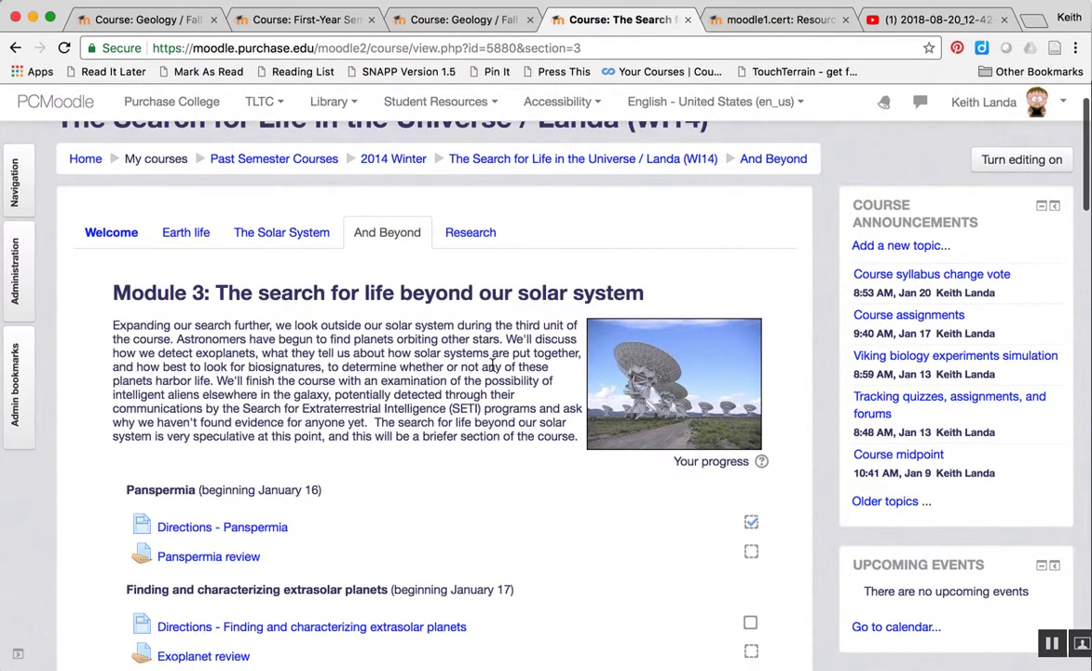
scroll(492, 366, "down", 1)
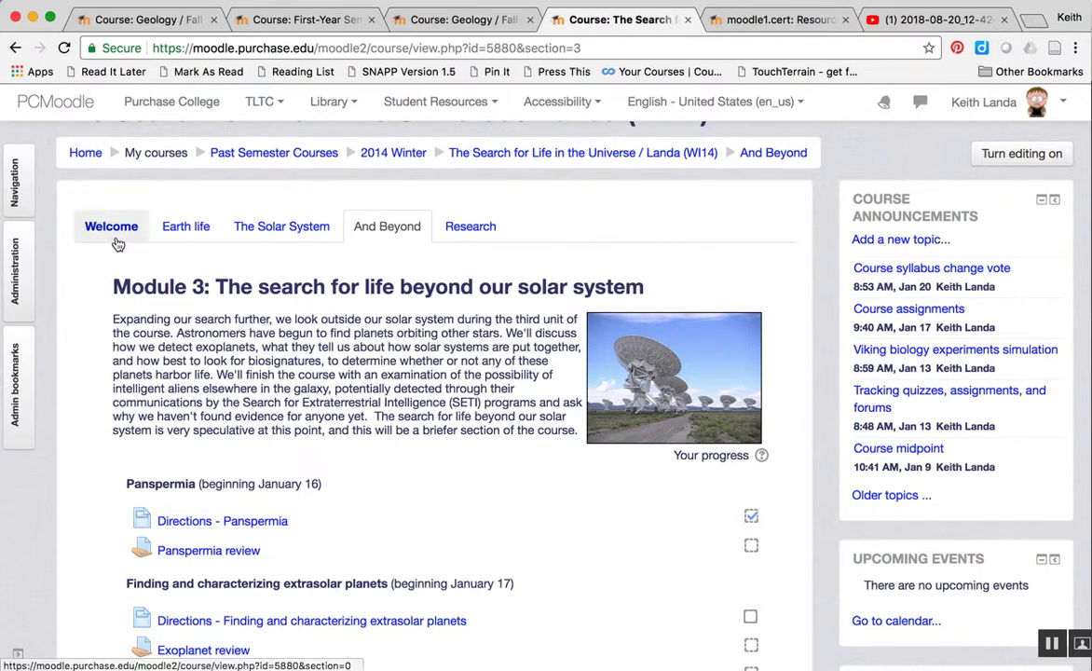
left_click(113, 231)
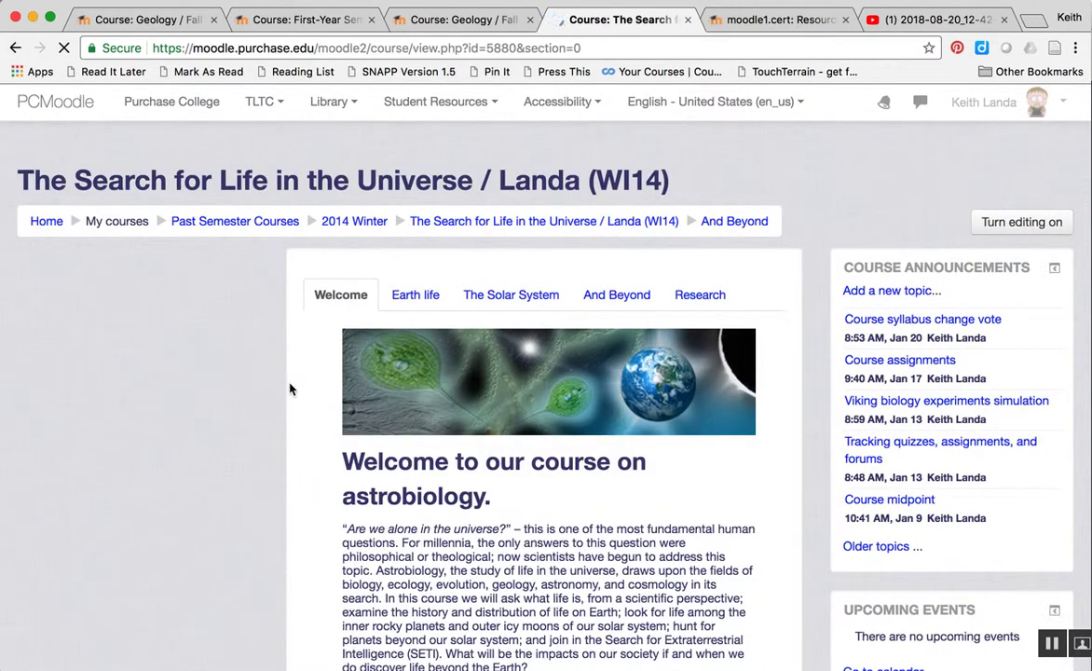
Review the astrobiology course's Welcome section, from the course documents through the communication tools to the community-building activities.
scroll(289, 383, "down", 3)
scroll(289, 383, "down", 10)
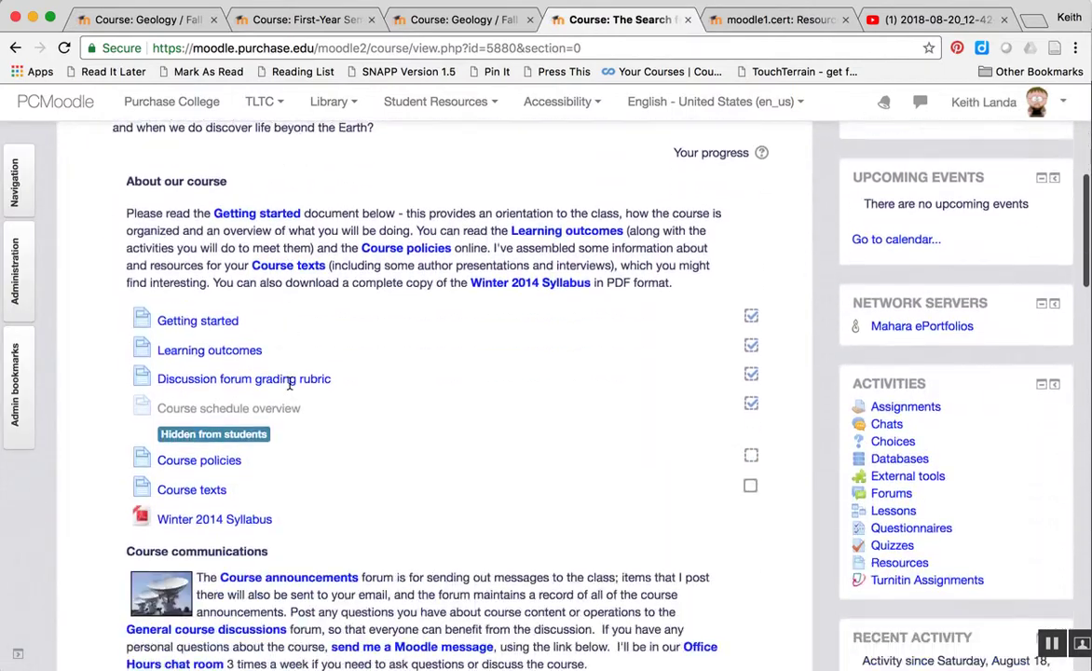
scroll(289, 383, "down", 2)
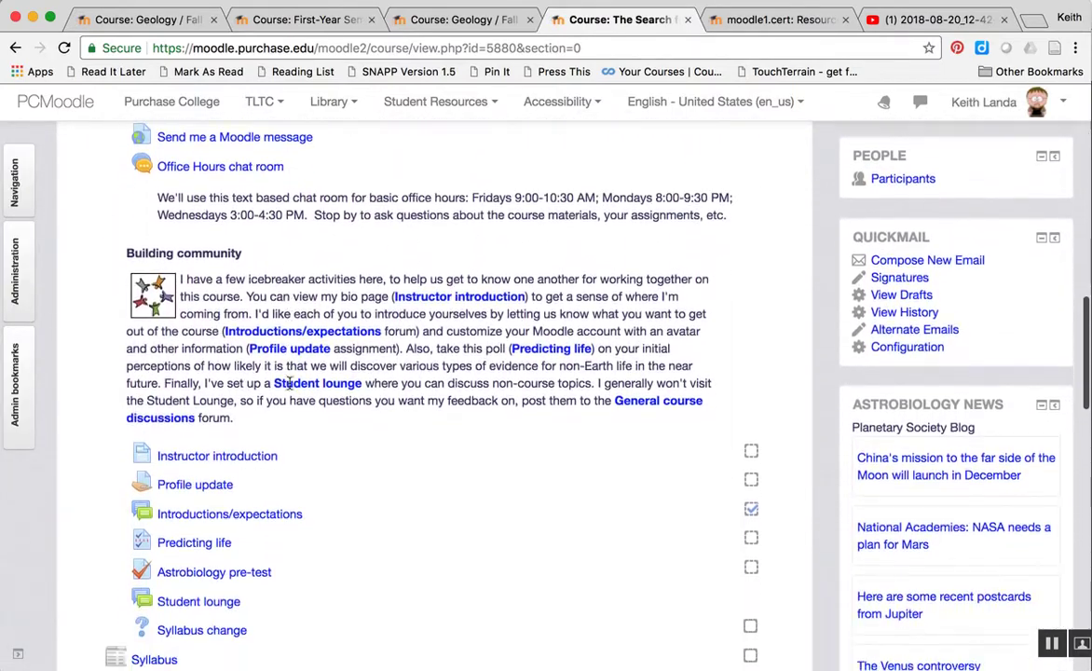
scroll(288, 383, "up", 10)
scroll(291, 389, "up", 4)
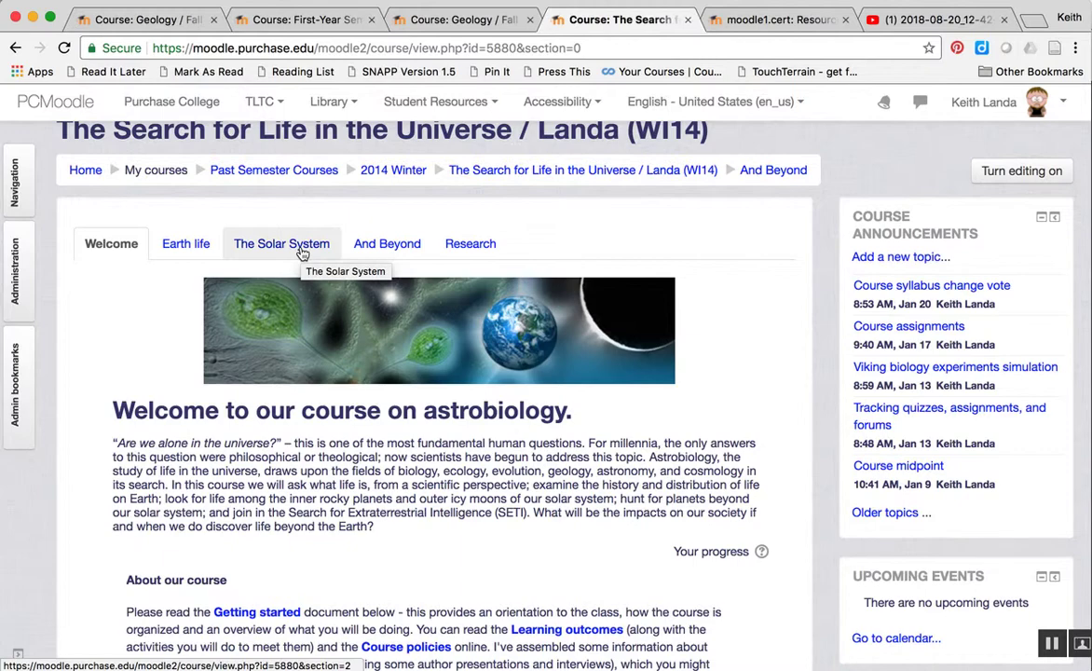
View The Solar System module's introduction and first activities, and return to the Welcome section.
left_click(300, 246)
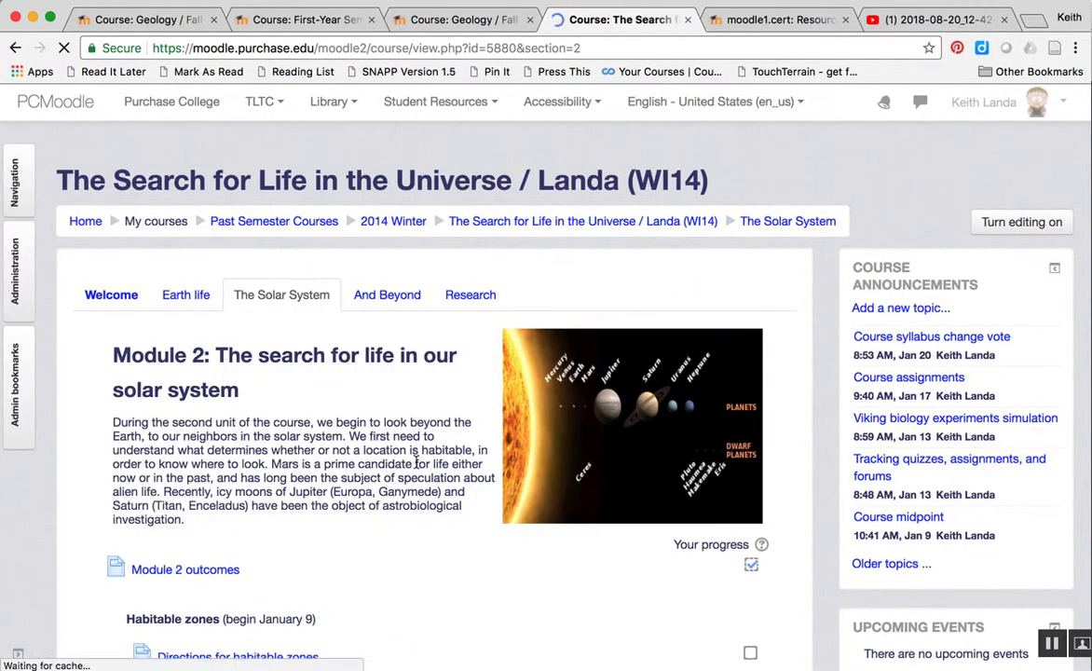
scroll(419, 508, "down", 1)
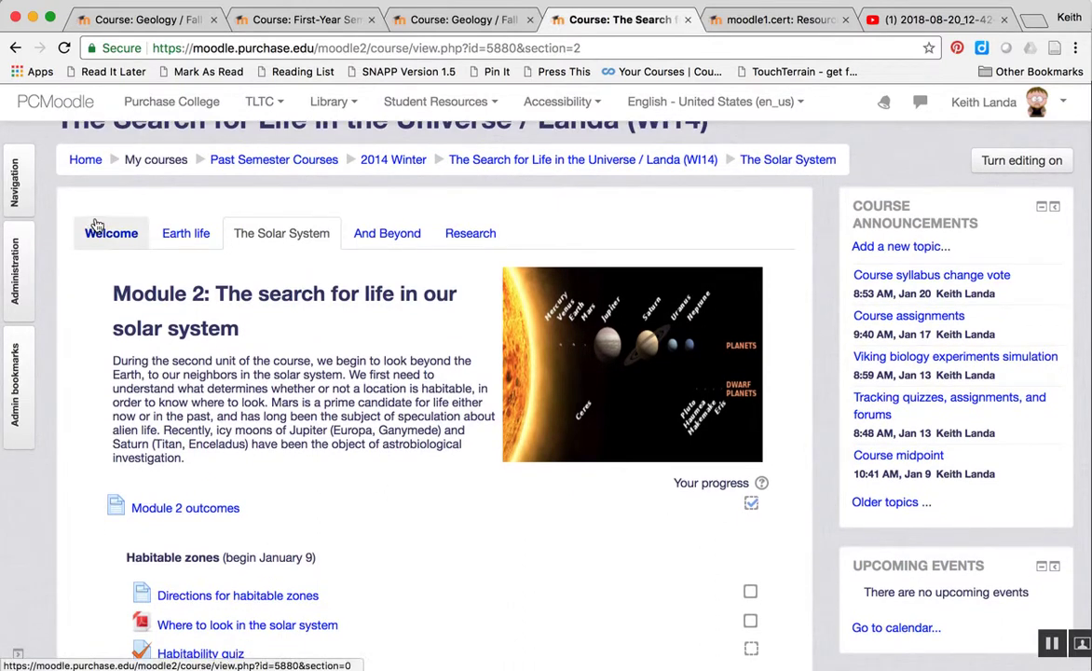
left_click(103, 235)
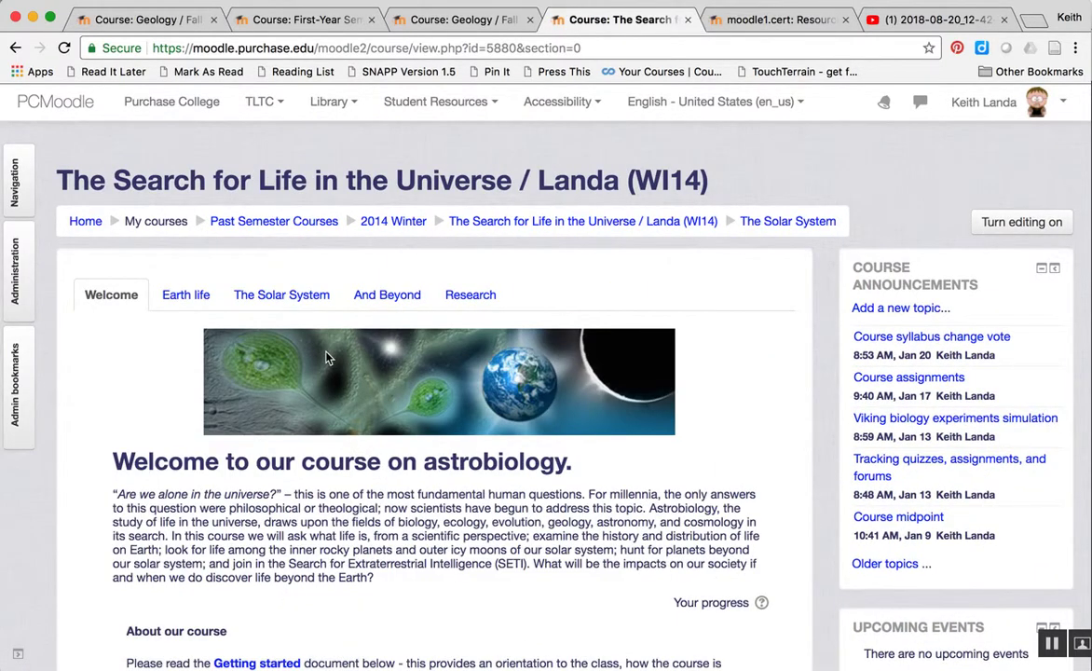
Switch to the Geology / Fall 2018 course and turn on editing for its weekly sections.
left_click(133, 29)
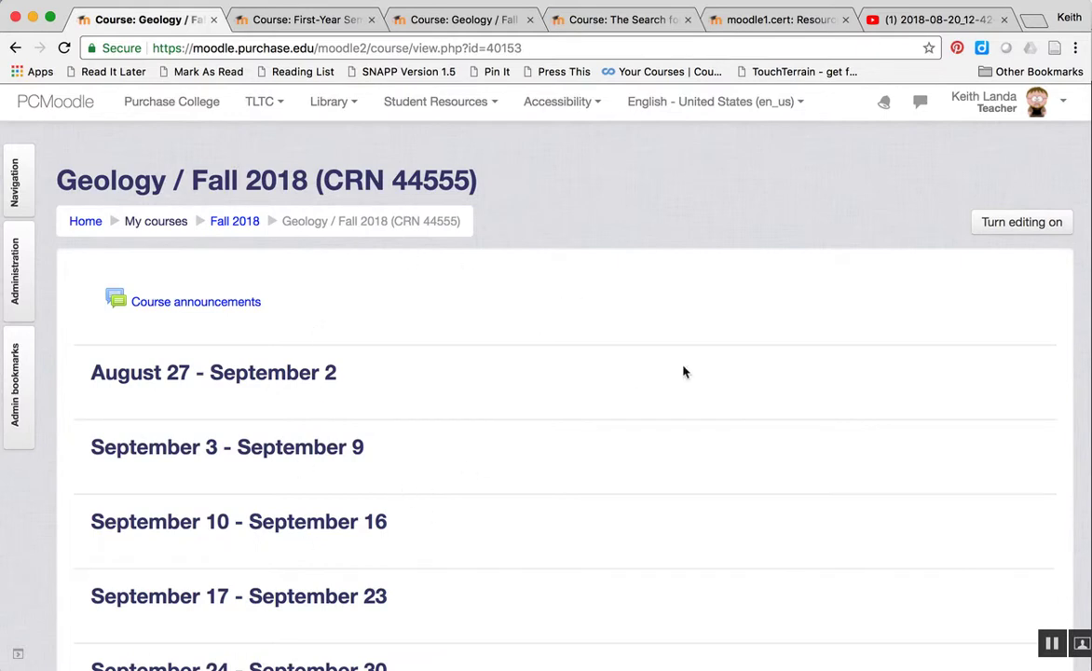
left_click(1011, 226)
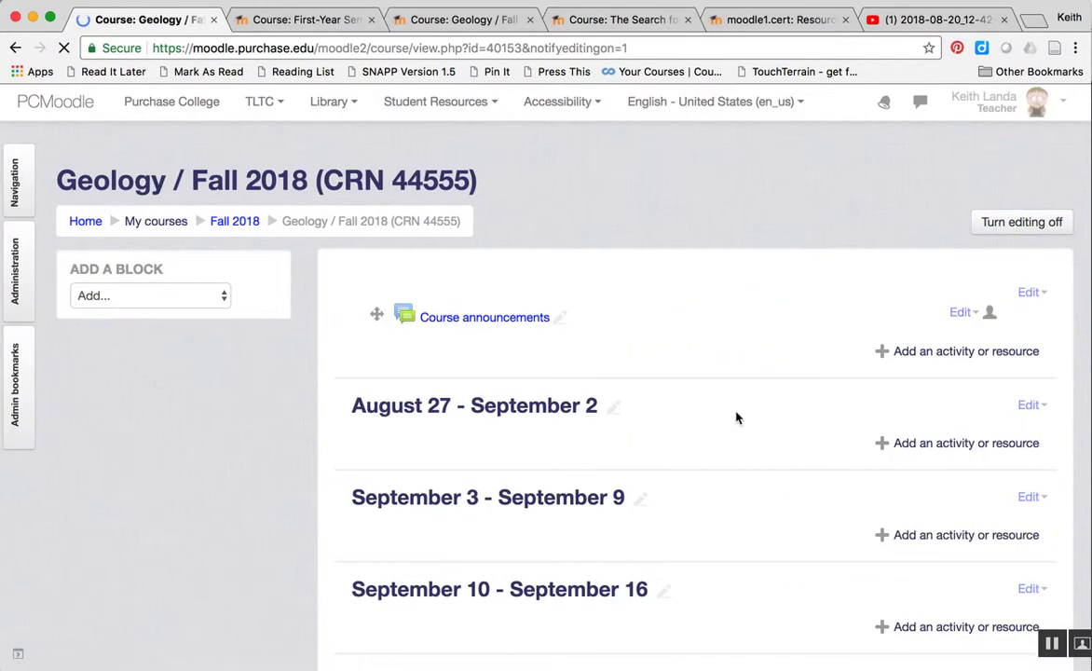
scroll(743, 456, "down", 1)
scroll(743, 456, "down", 2)
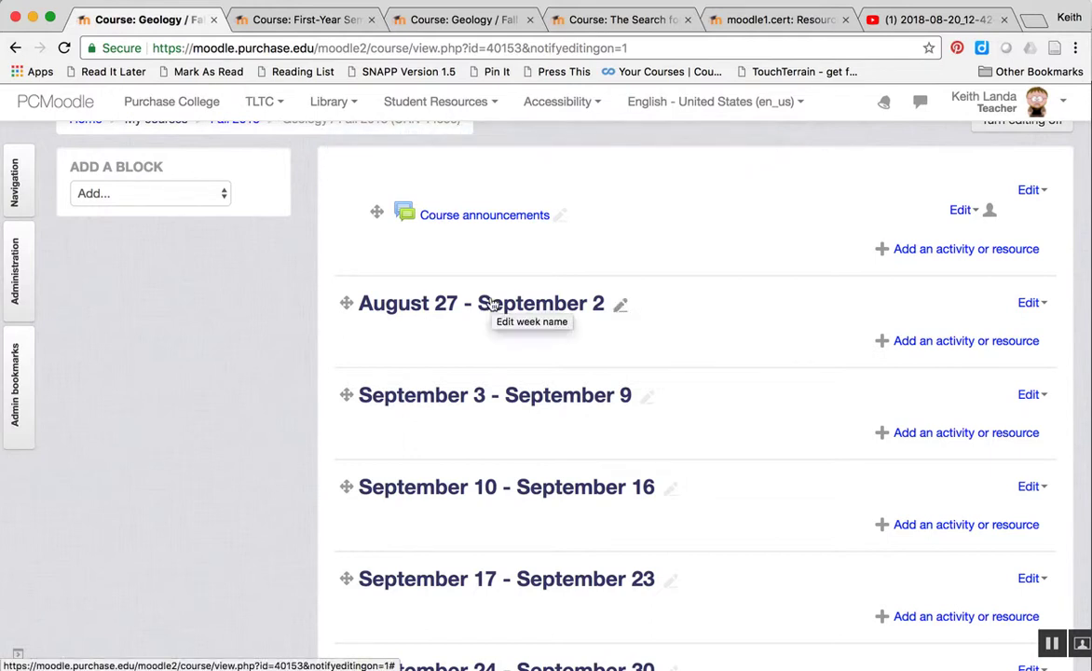
left_click(618, 308)
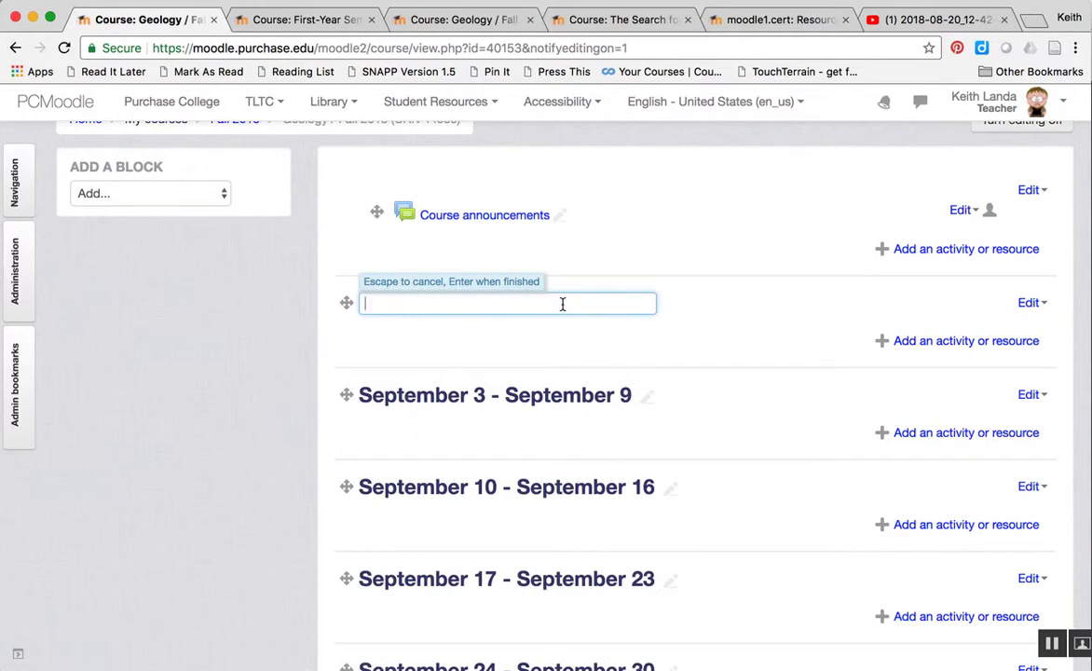
type("Week 1")
key("Escape")
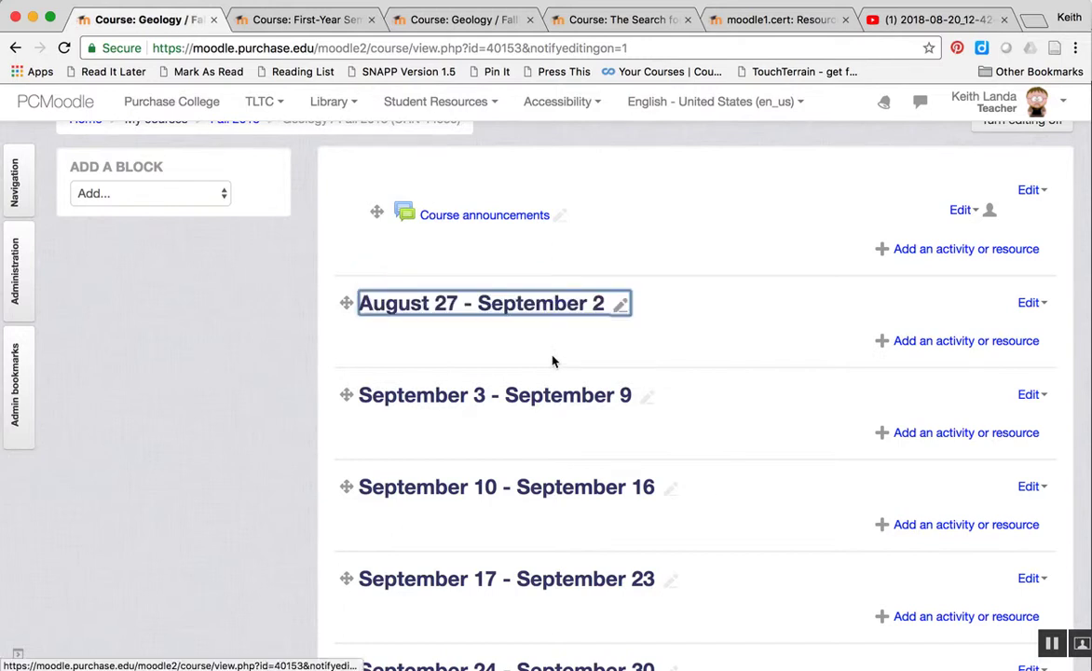
Rename the August 27 - September 2 section as "Week 1".
left_click(537, 298)
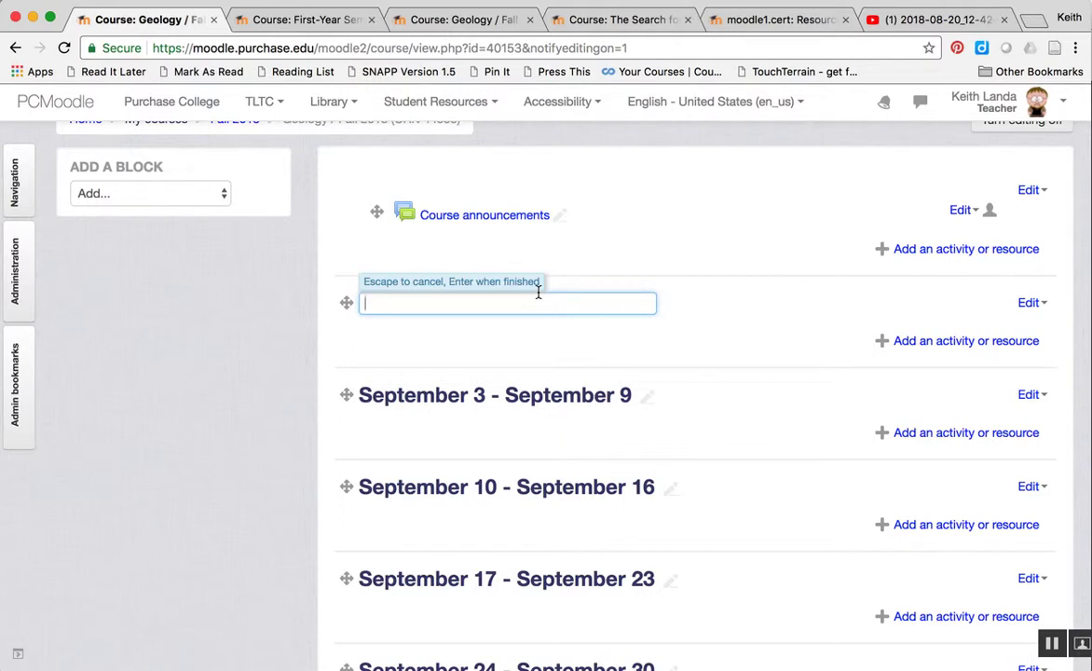
type("Week 1")
key("Return")
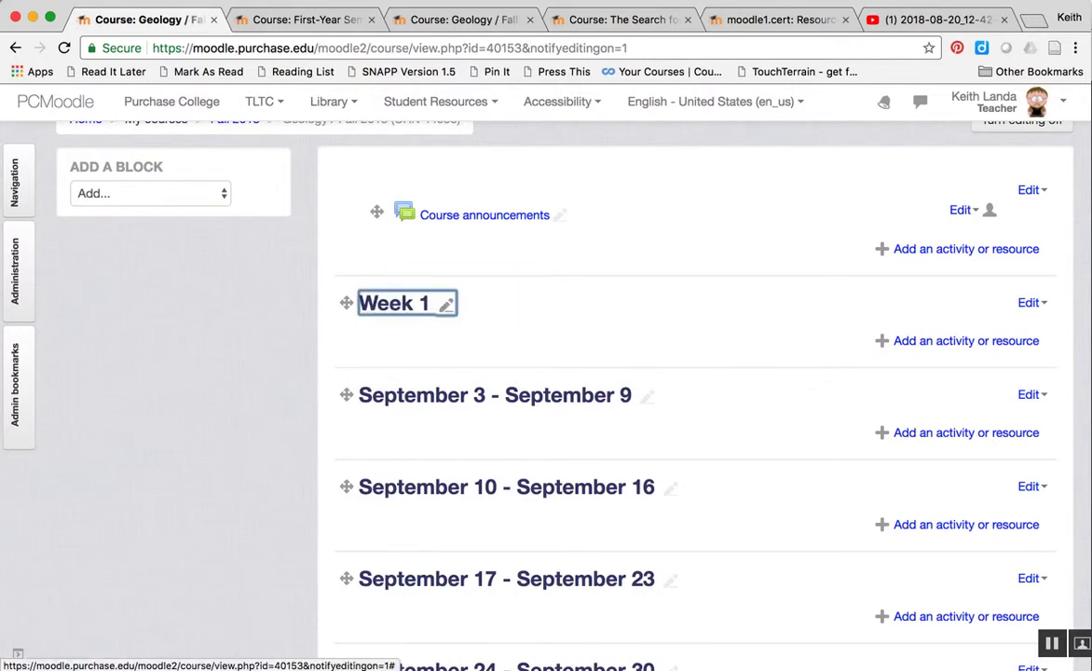
Open the Week 1 section for editing and expand the summary editor's full set of formatting tools.
left_click(1030, 303)
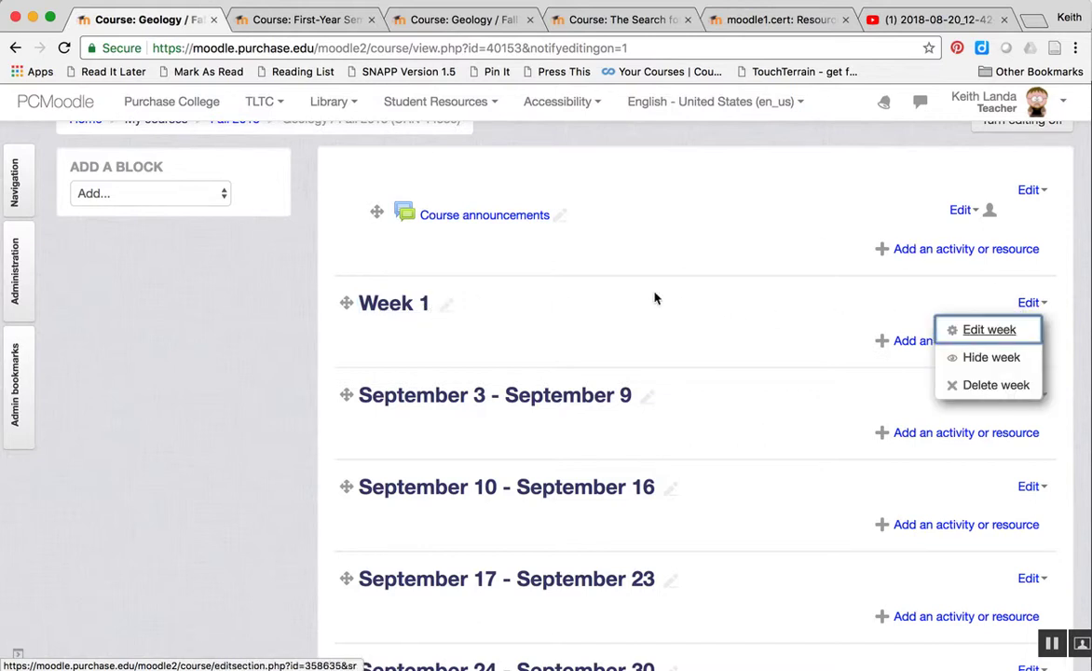
left_click(988, 331)
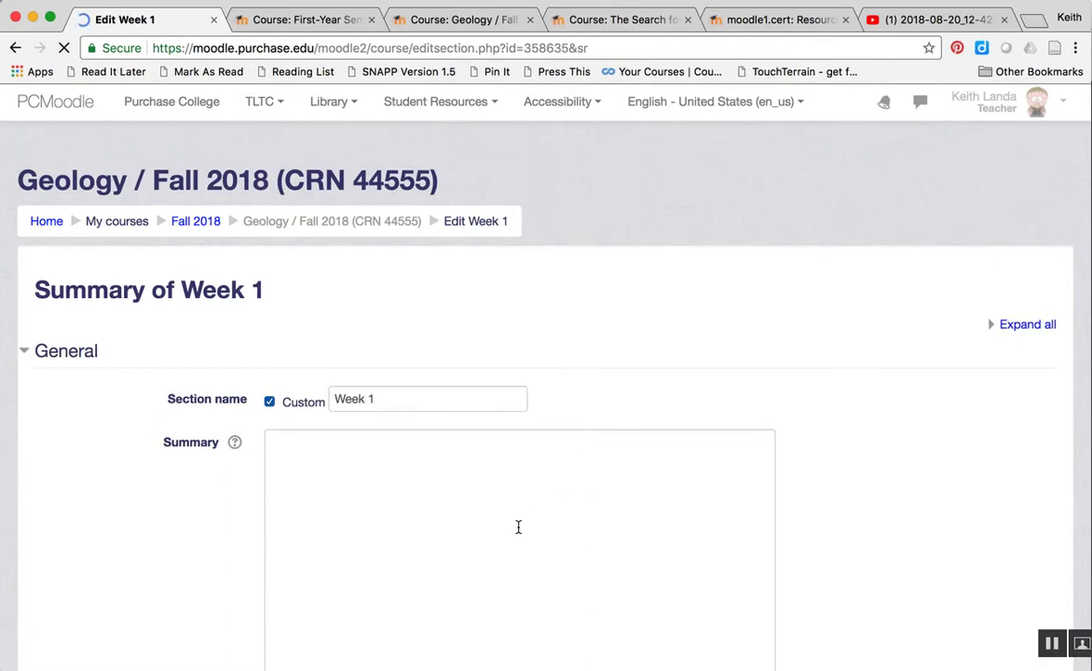
left_click(429, 481)
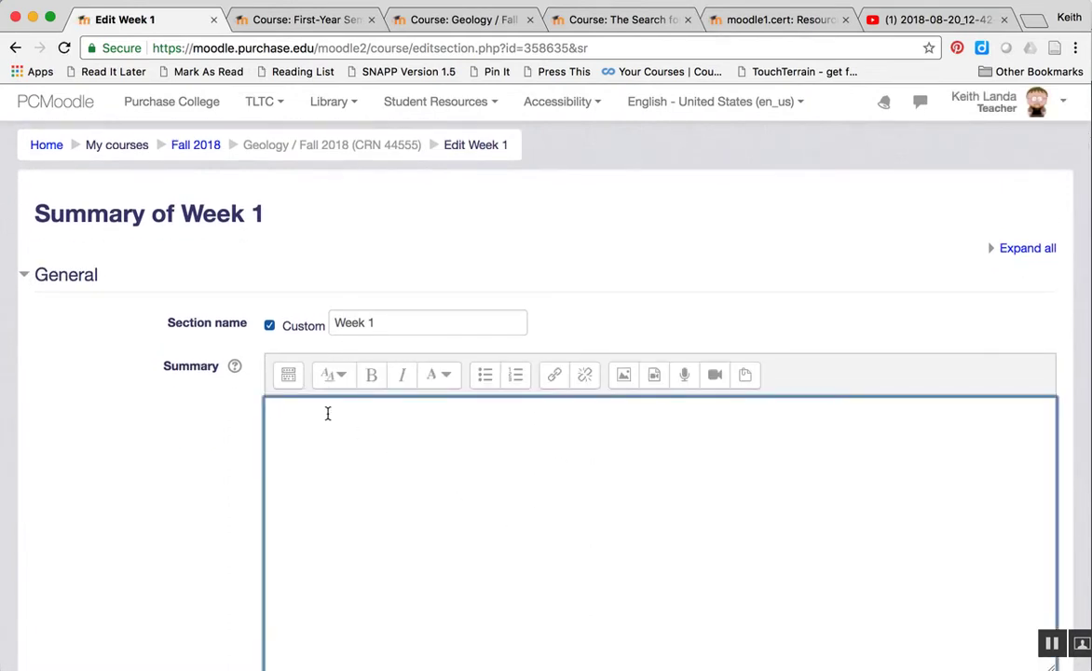
left_click(287, 375)
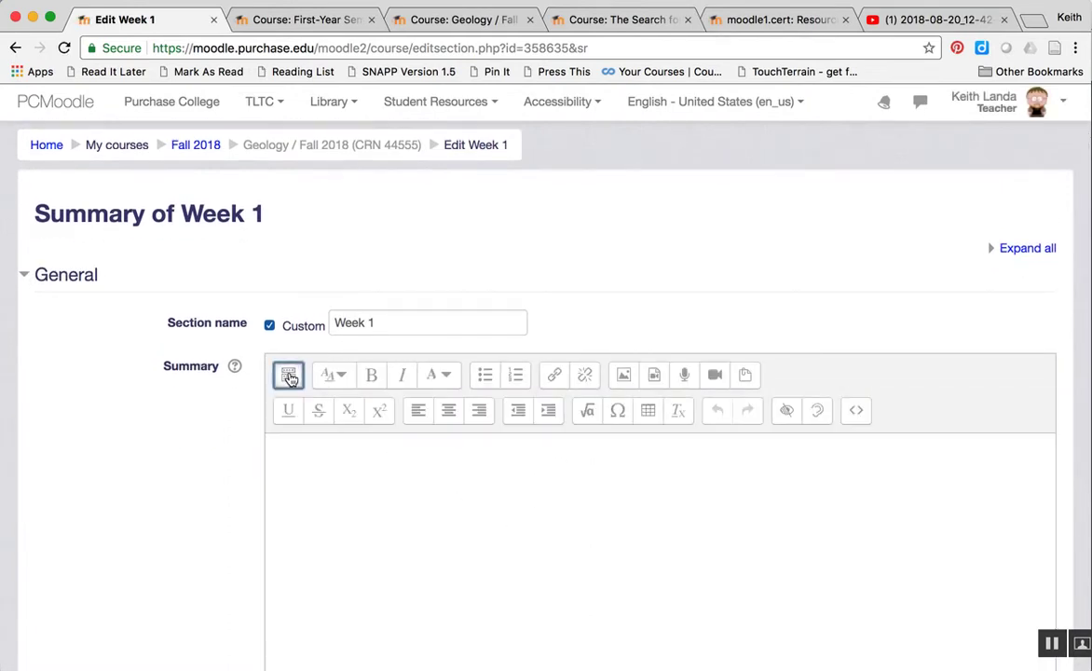
Enter "Welcome to the course here's what we're going to do" as the Week 1 summary and save the changes.
left_click(345, 475)
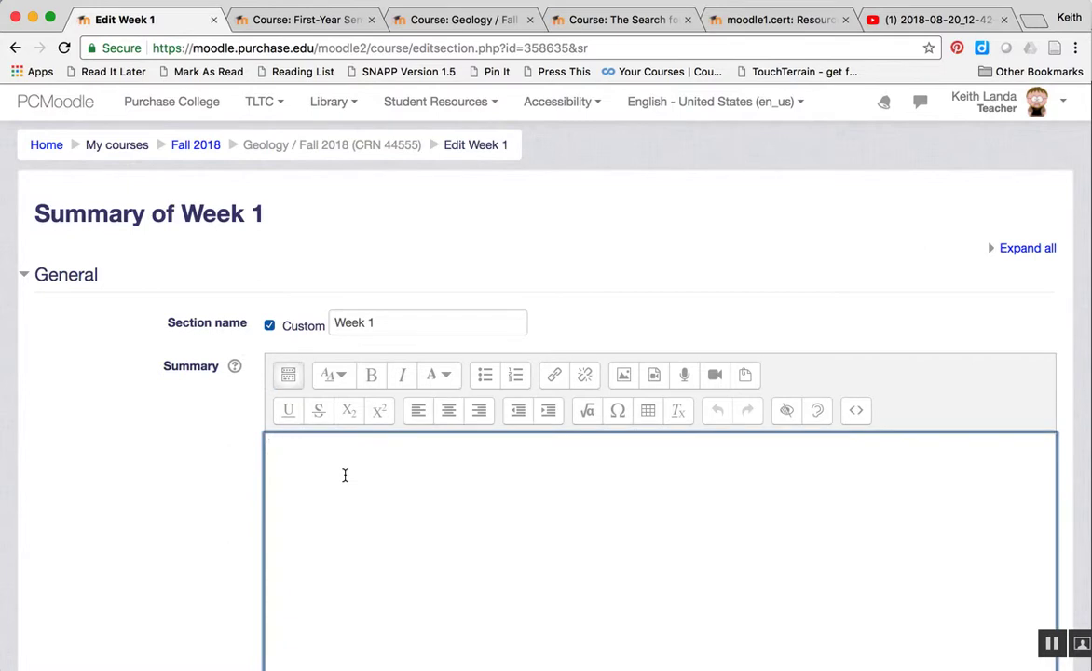
type("Welcome to the course here's what we're going to do")
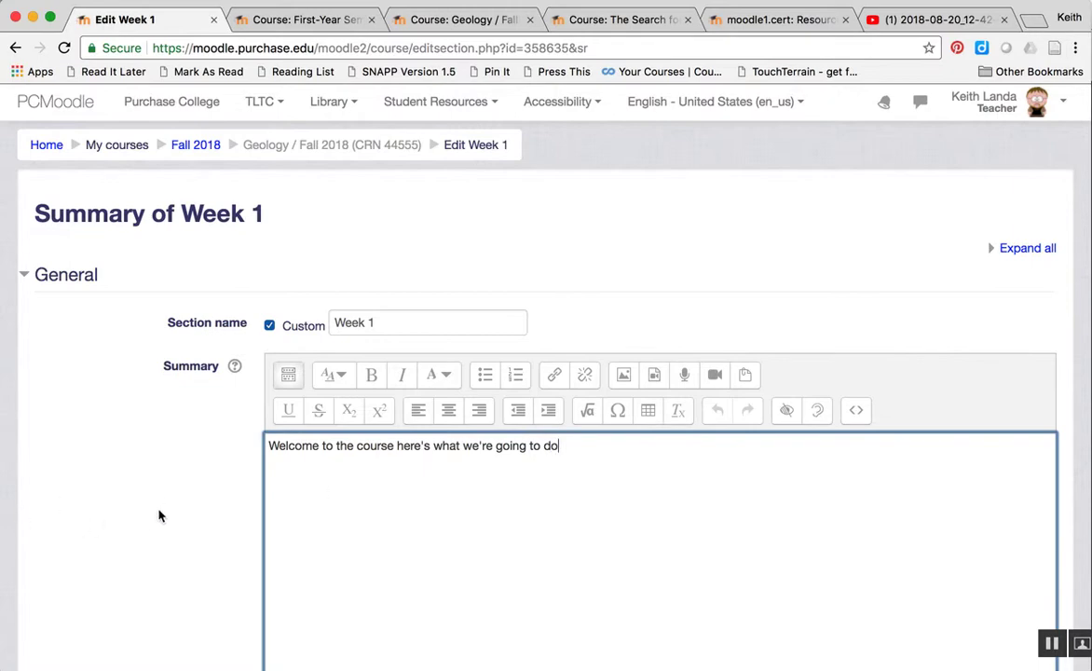
scroll(158, 515, "down", 10)
left_click(324, 471)
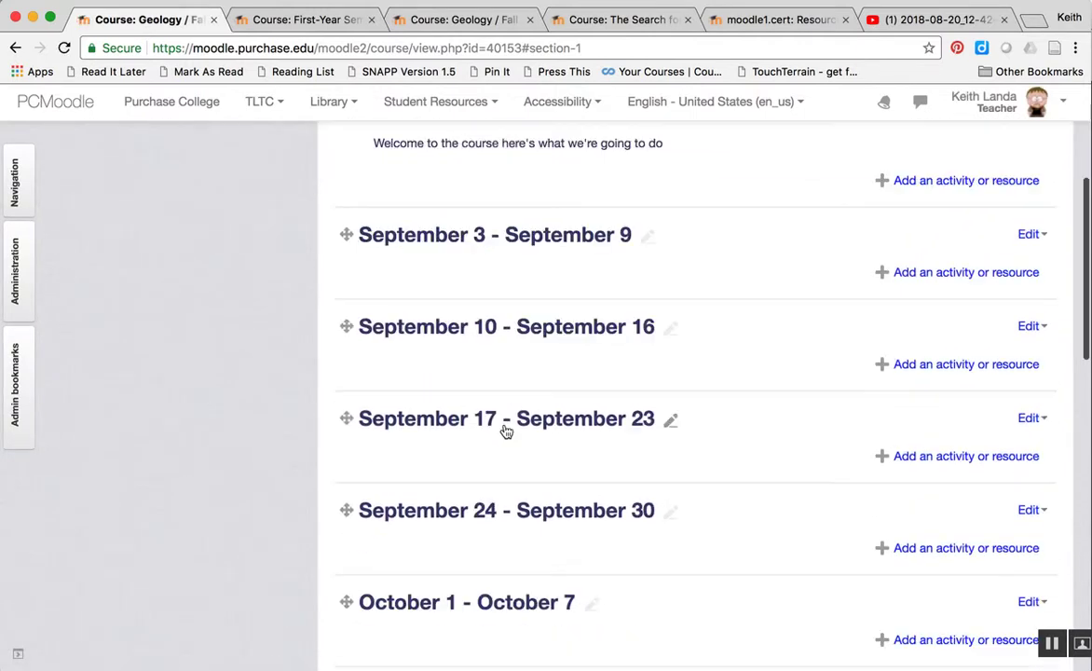
scroll(504, 430, "up", 4)
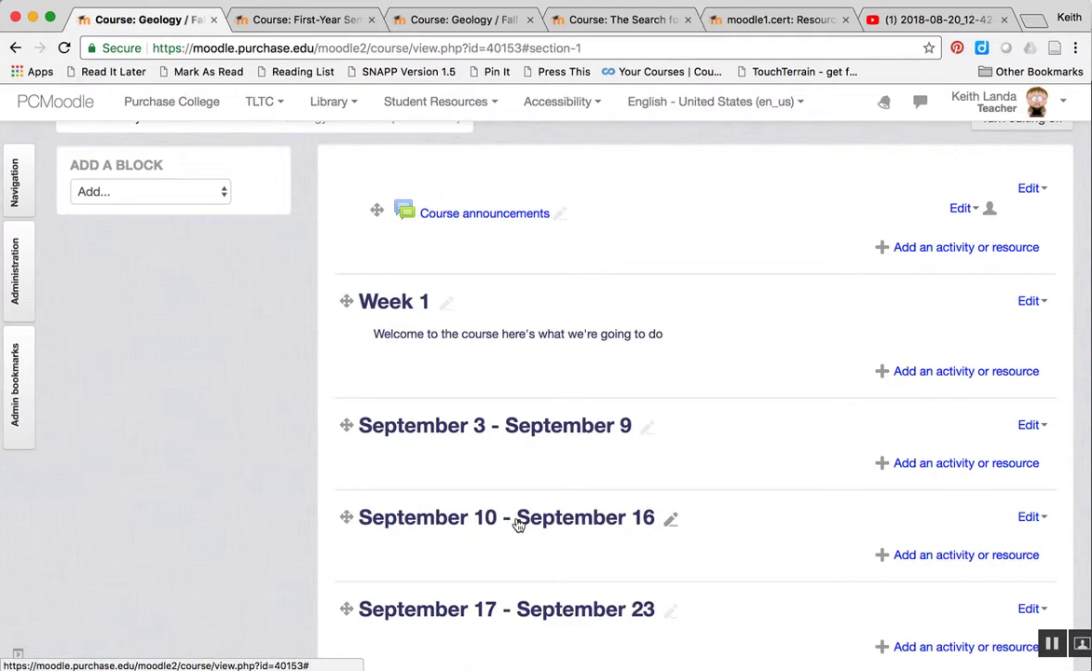
Switch to the Geology / Fall 2017 course and review its Foundations, Earth Materials and Internal Processes topic summaries as examples.
left_click(449, 17)
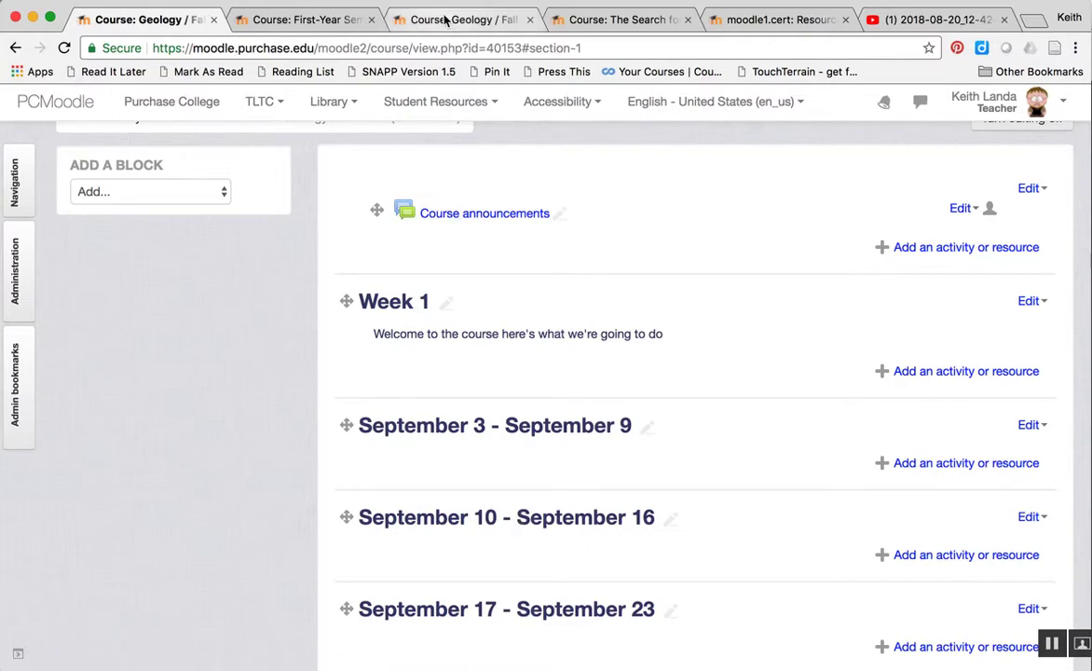
scroll(569, 415, "down", 10)
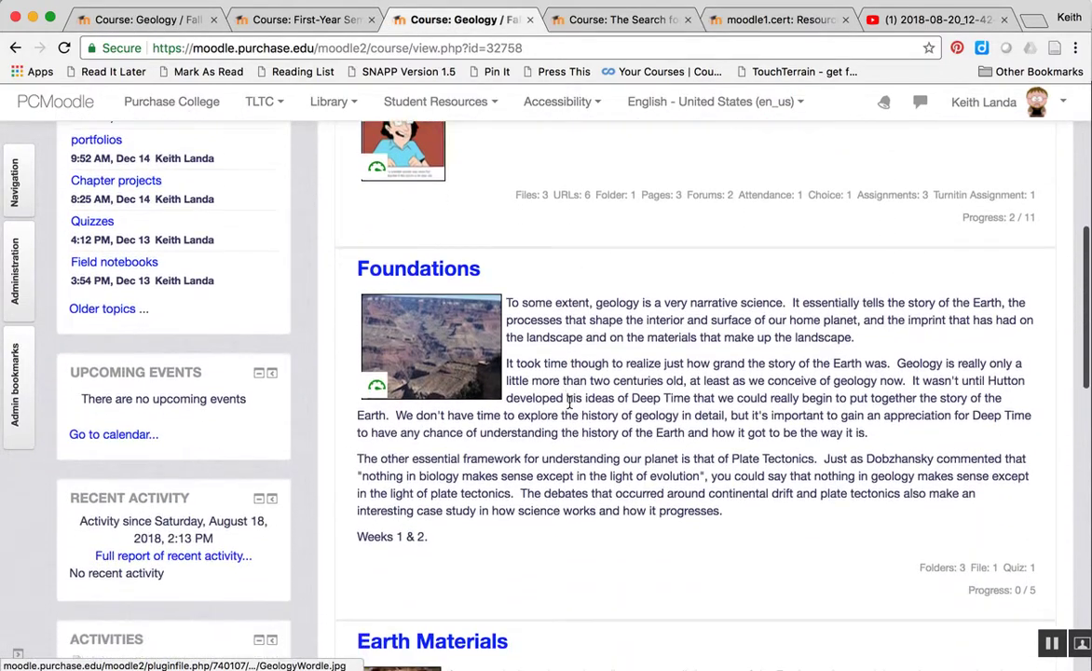
scroll(583, 478, "down", 4)
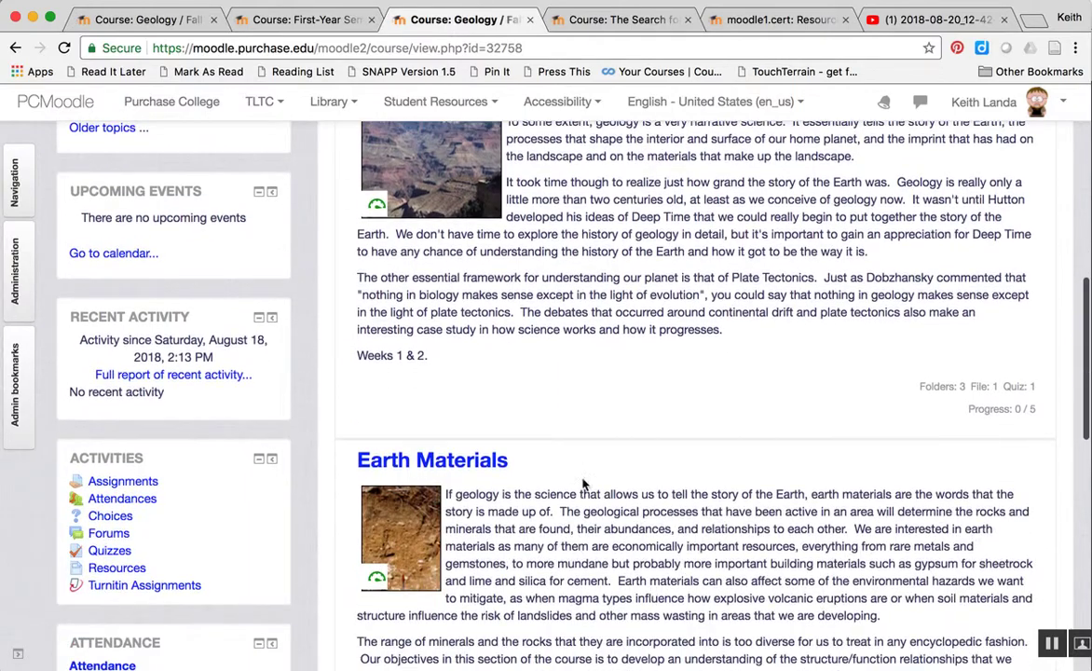
scroll(562, 570, "down", 2)
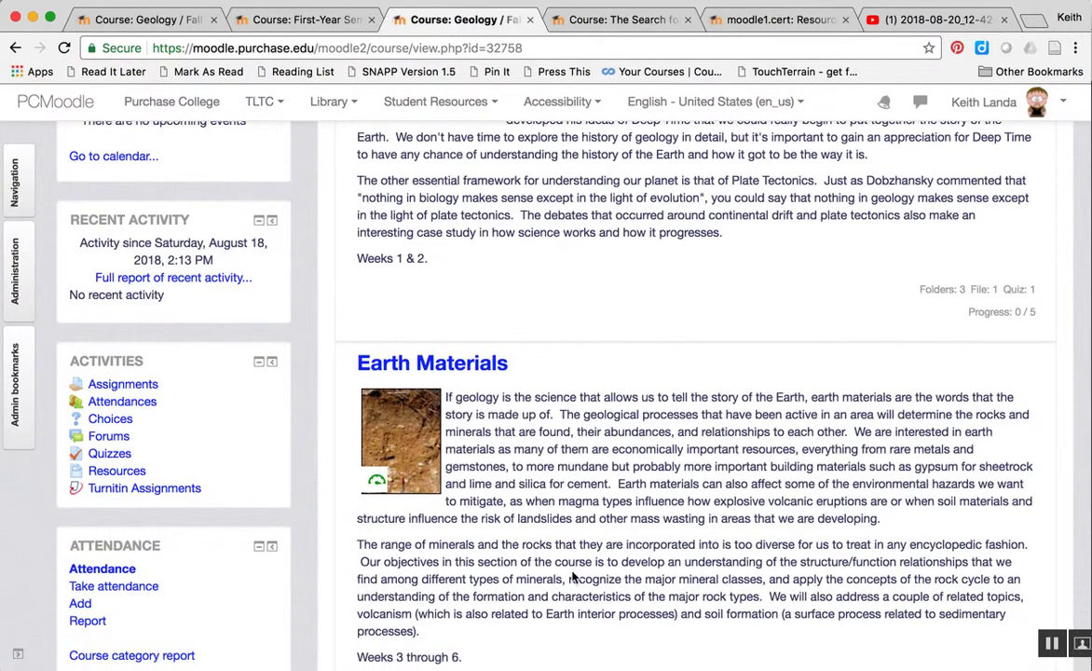
scroll(574, 557, "down", 3)
scroll(574, 558, "down", 2)
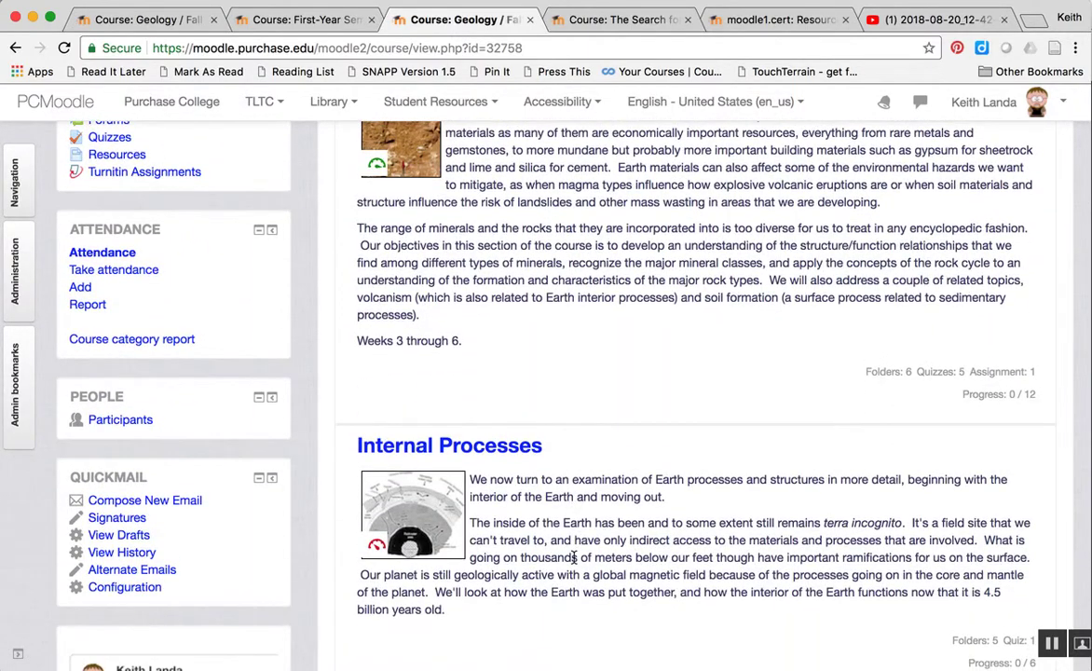
scroll(574, 557, "up", 6)
scroll(574, 557, "up", 4)
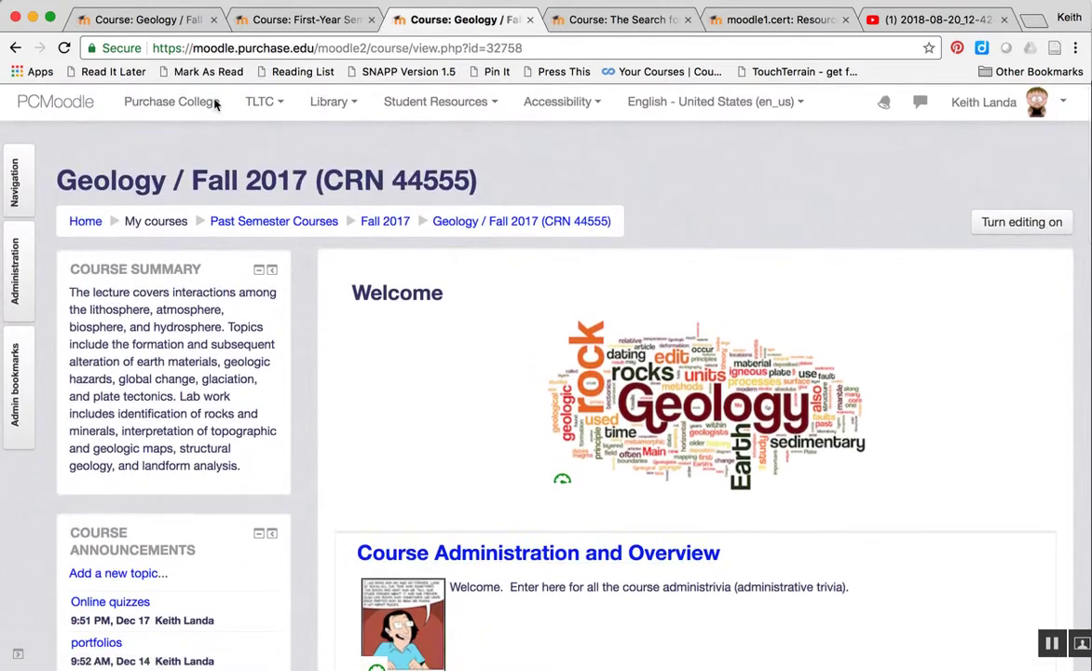
Return to the Geology / Fall 2018 course and open its course settings for editing.
left_click(149, 19)
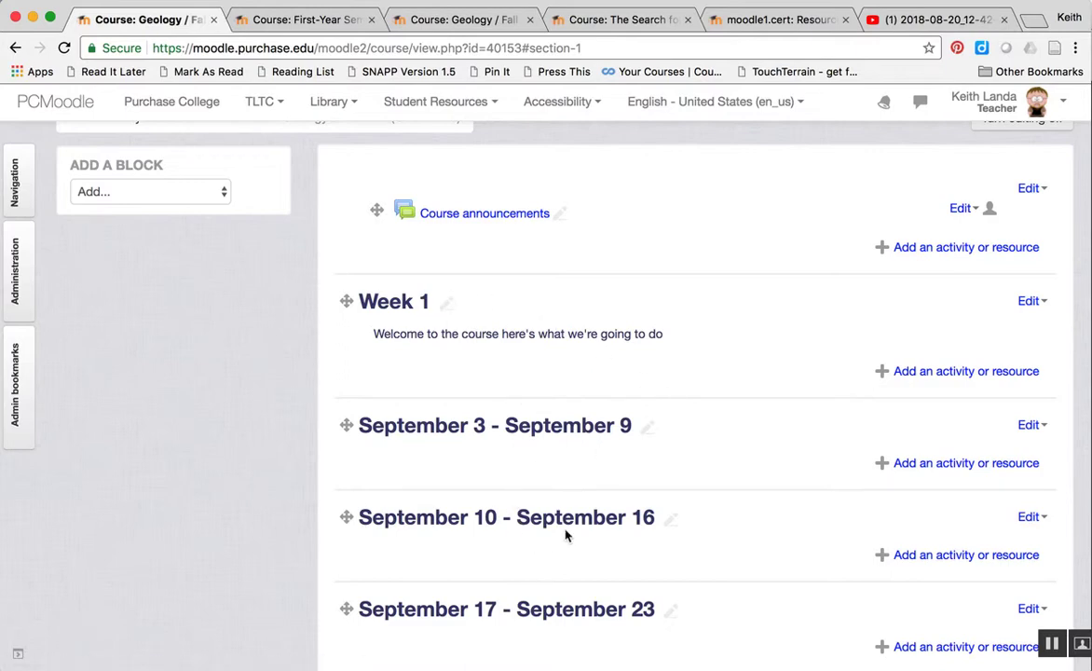
scroll(586, 535, "down", 3)
scroll(585, 536, "up", 5)
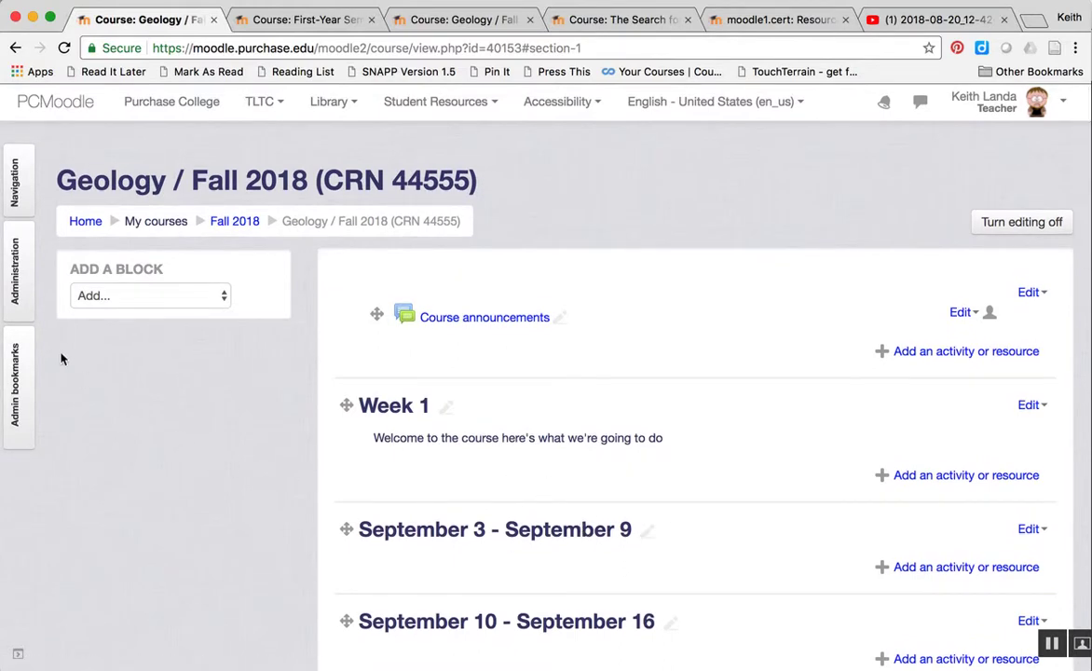
left_click(17, 280)
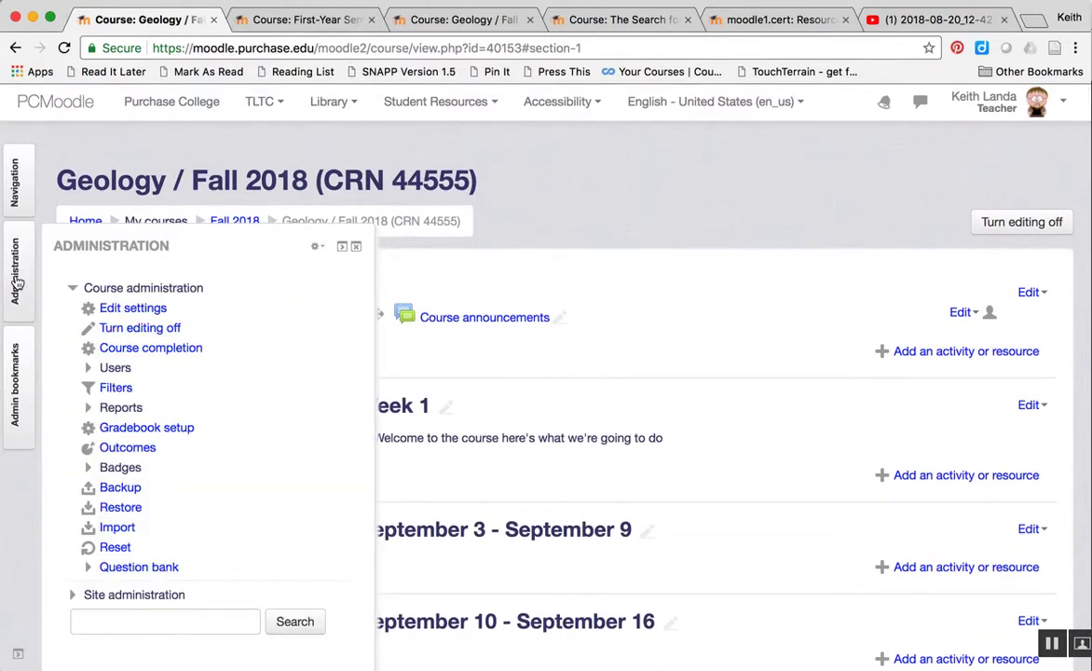
left_click(126, 310)
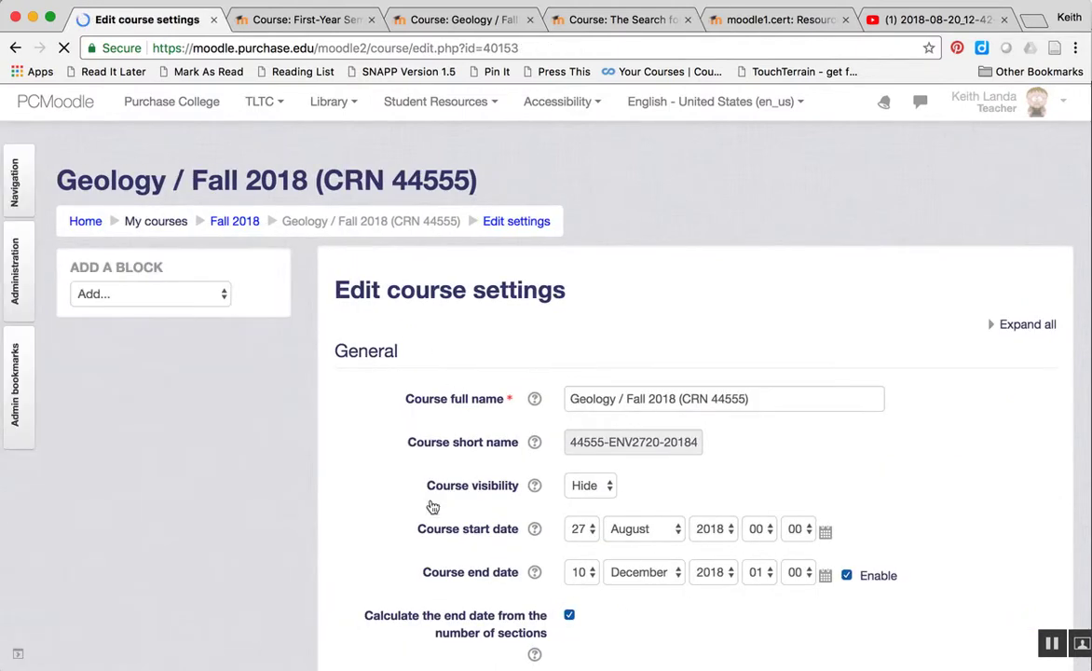
Change the Geology / Fall 2018 course format to Topics format and save the course settings.
scroll(437, 525, "down", 8)
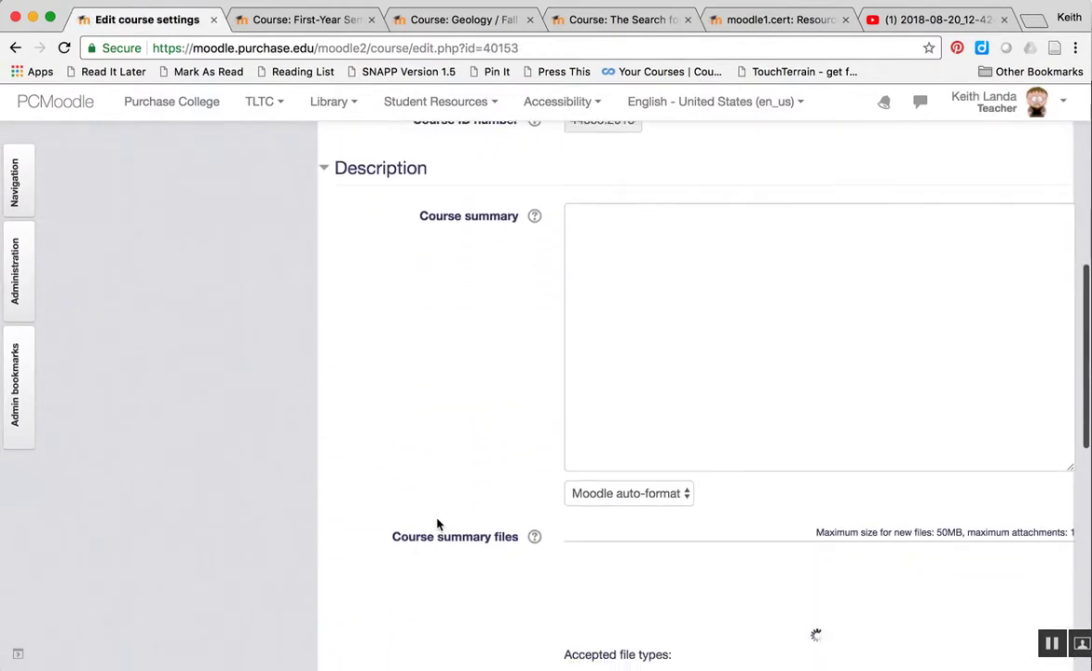
scroll(438, 524, "down", 3)
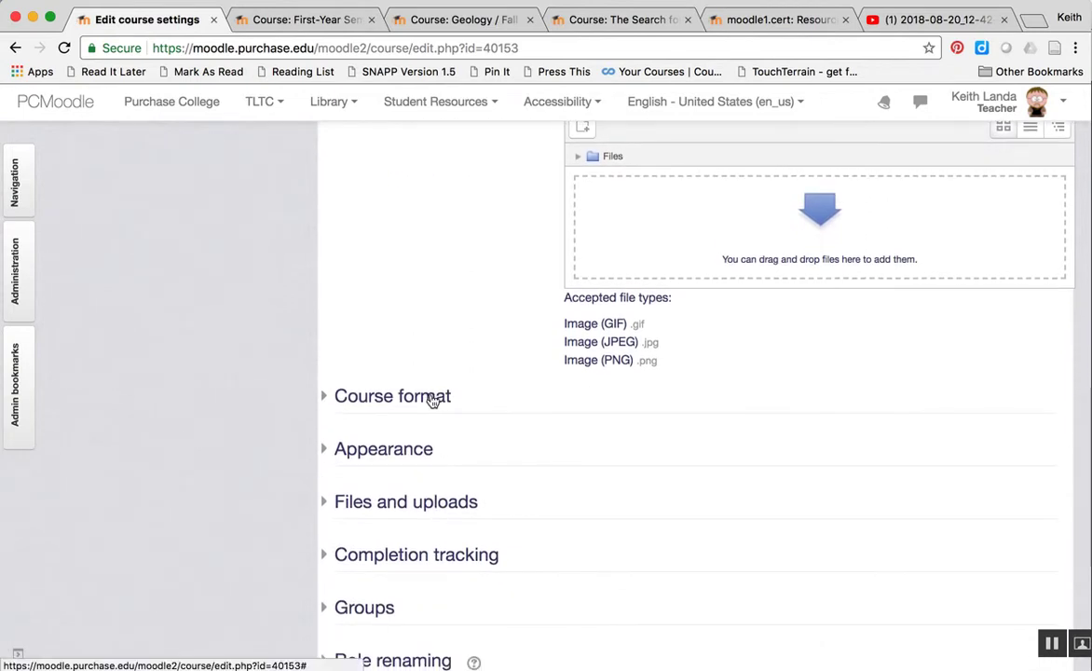
left_click(431, 396)
scroll(459, 441, "down", 2)
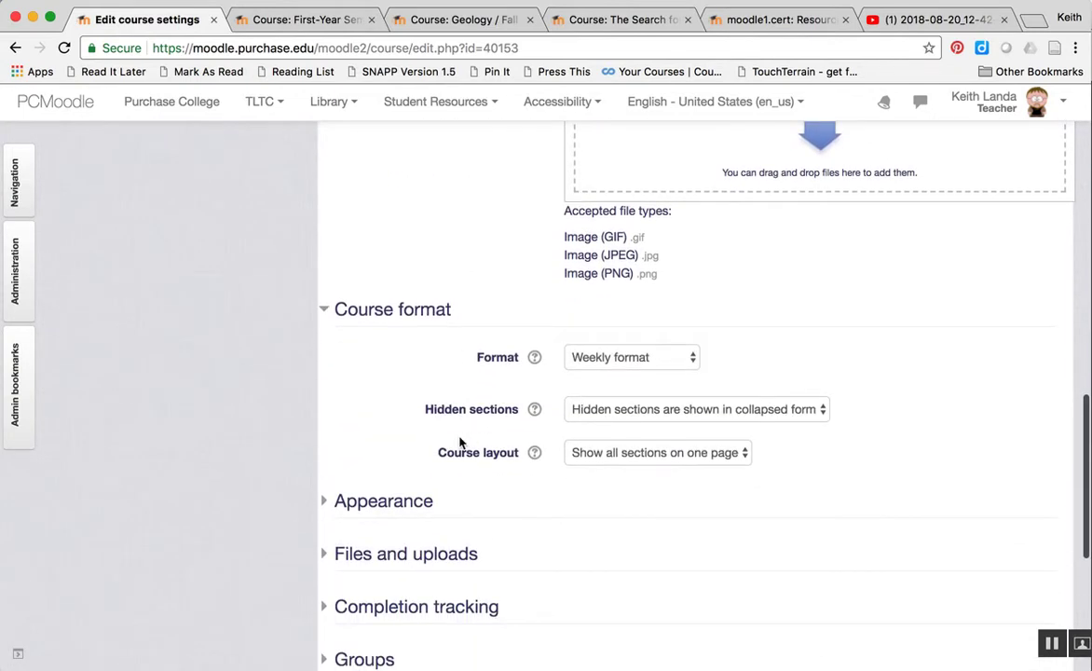
left_click(684, 357)
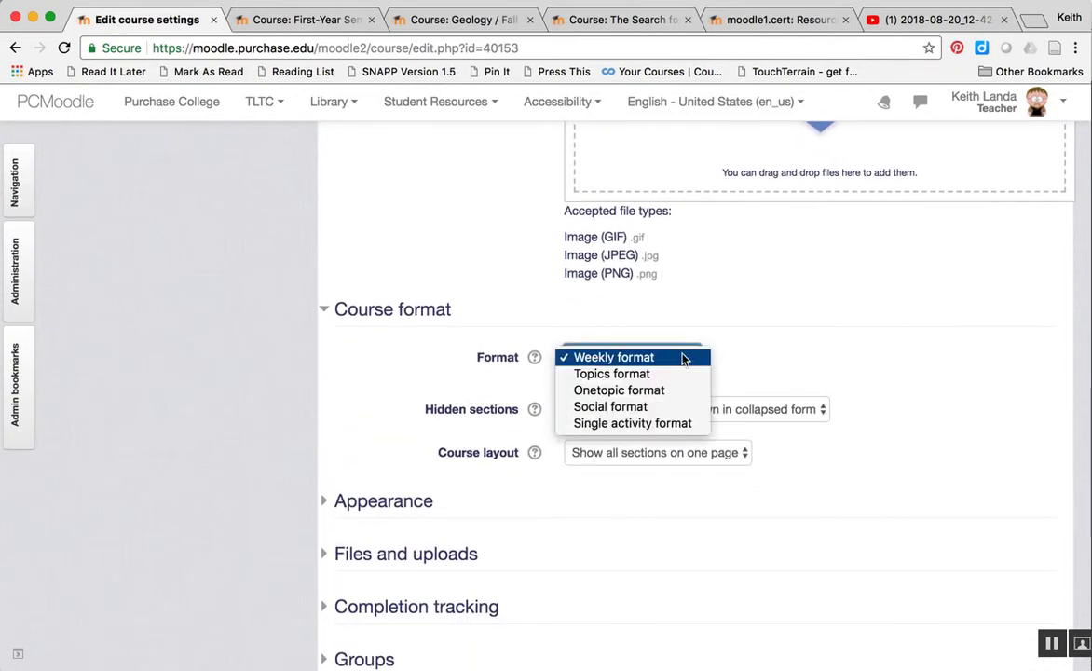
left_click(626, 378)
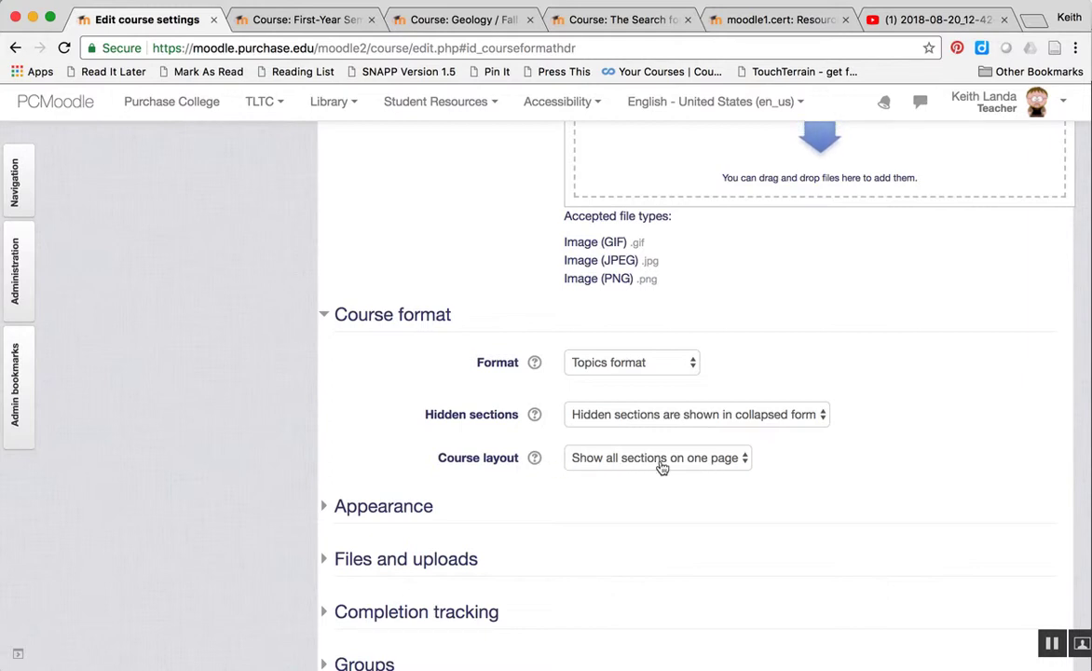
scroll(736, 507, "down", 5)
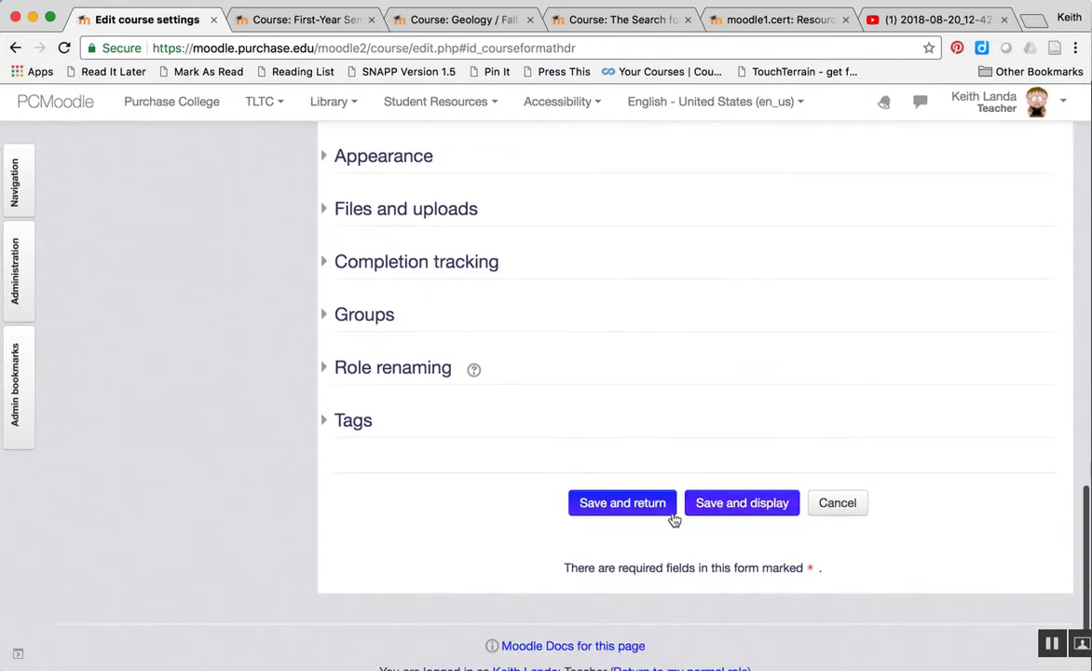
left_click(621, 509)
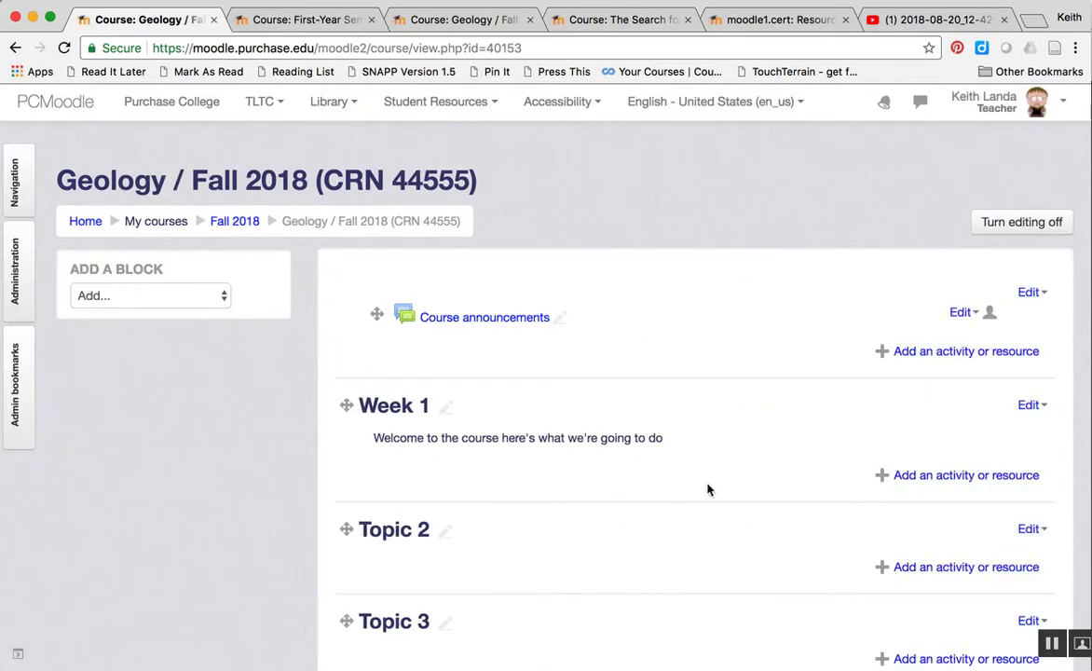
Delete the last two sections of the course, Topic 15 and Topic 14.
scroll(769, 485, "down", 10)
scroll(769, 485, "up", 9)
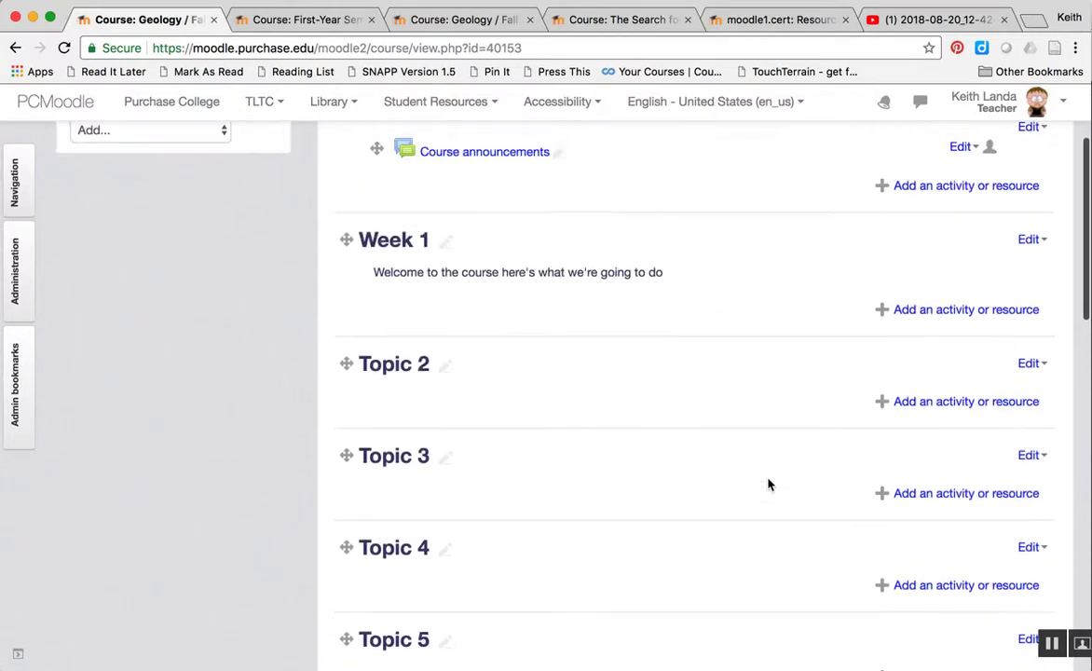
scroll(768, 484, "down", 15)
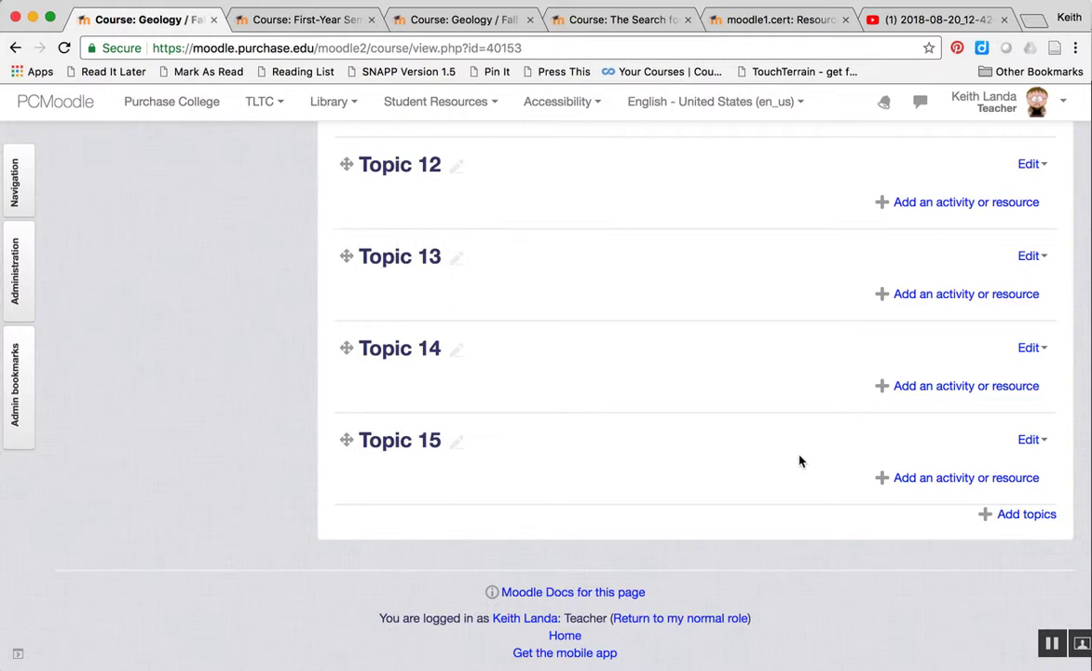
left_click(1043, 445)
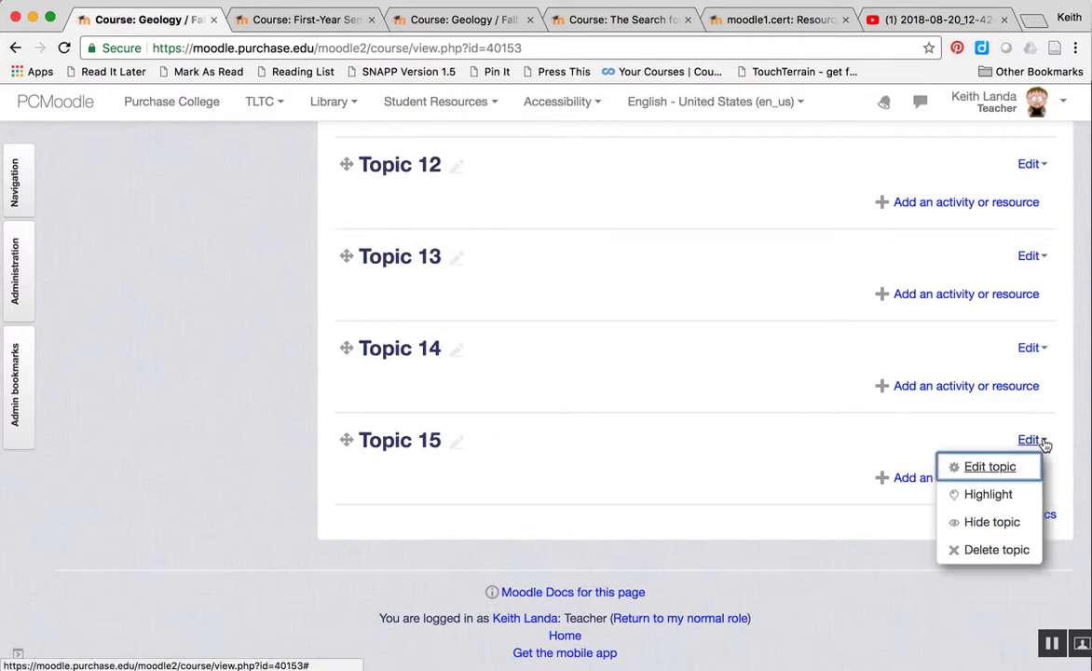
left_click(978, 550)
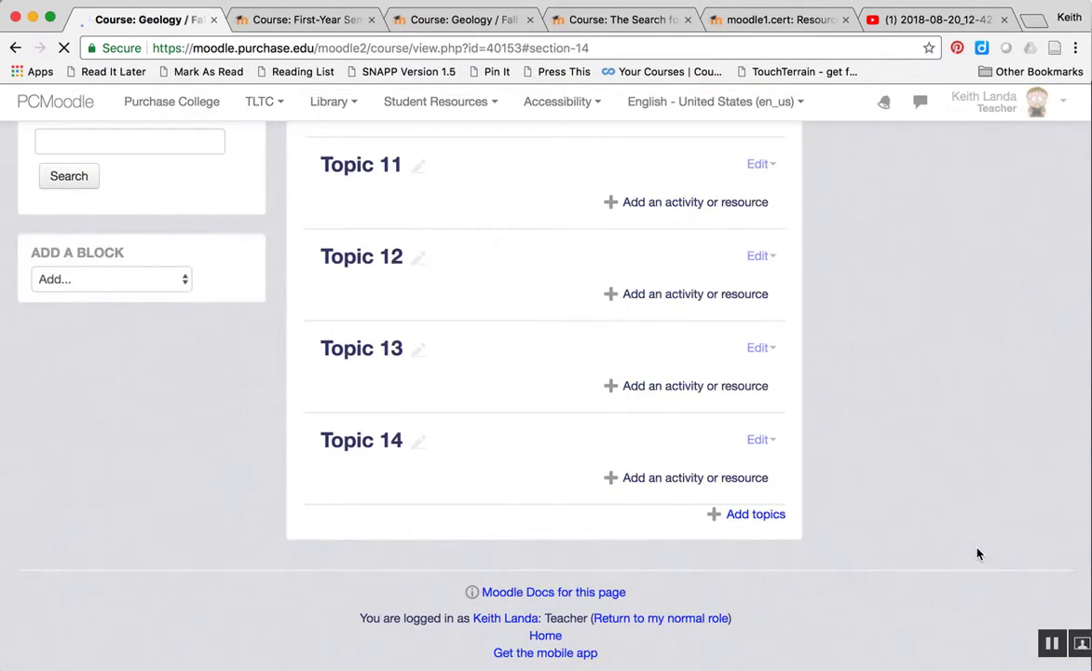
left_click(1035, 442)
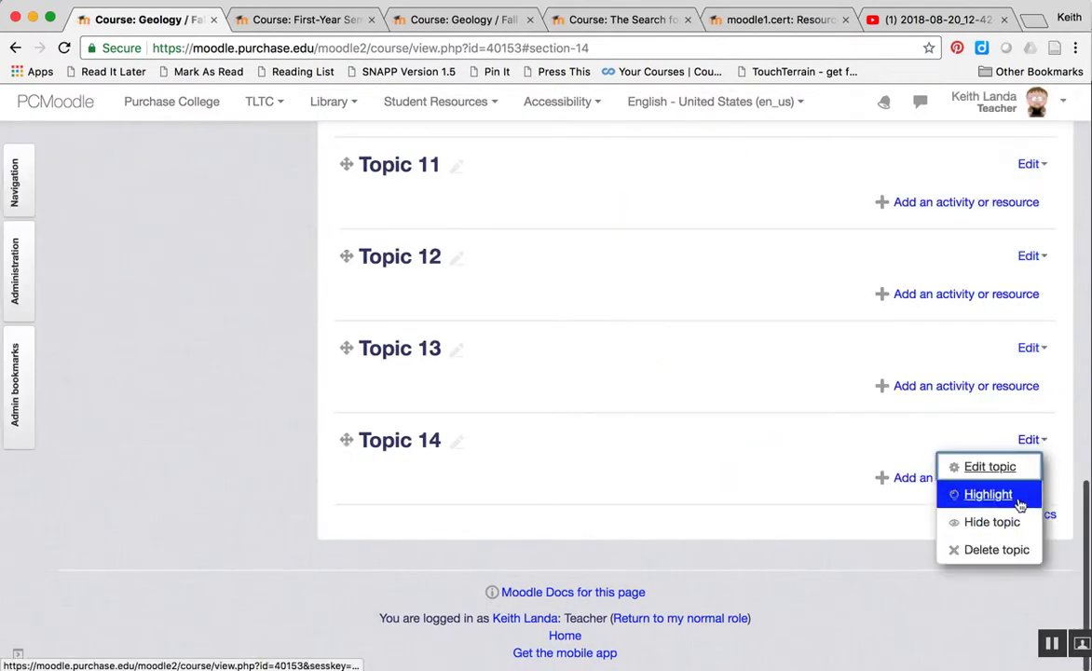
left_click(992, 549)
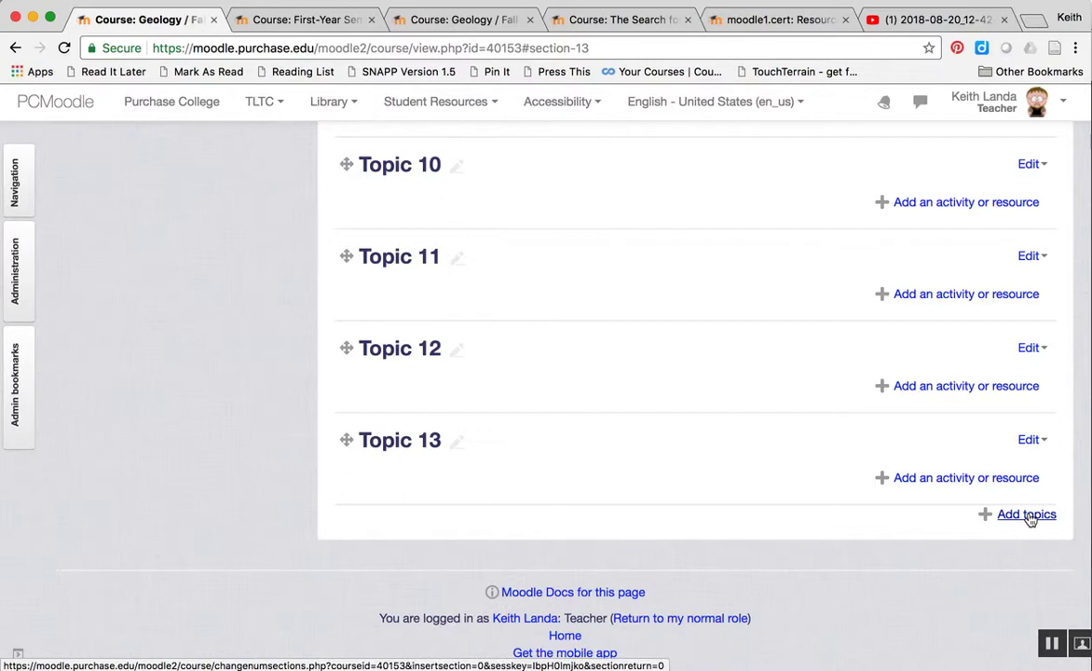
Hide Topic 2, Topic 3 and Topic 4 from students.
scroll(858, 490, "up", 5)
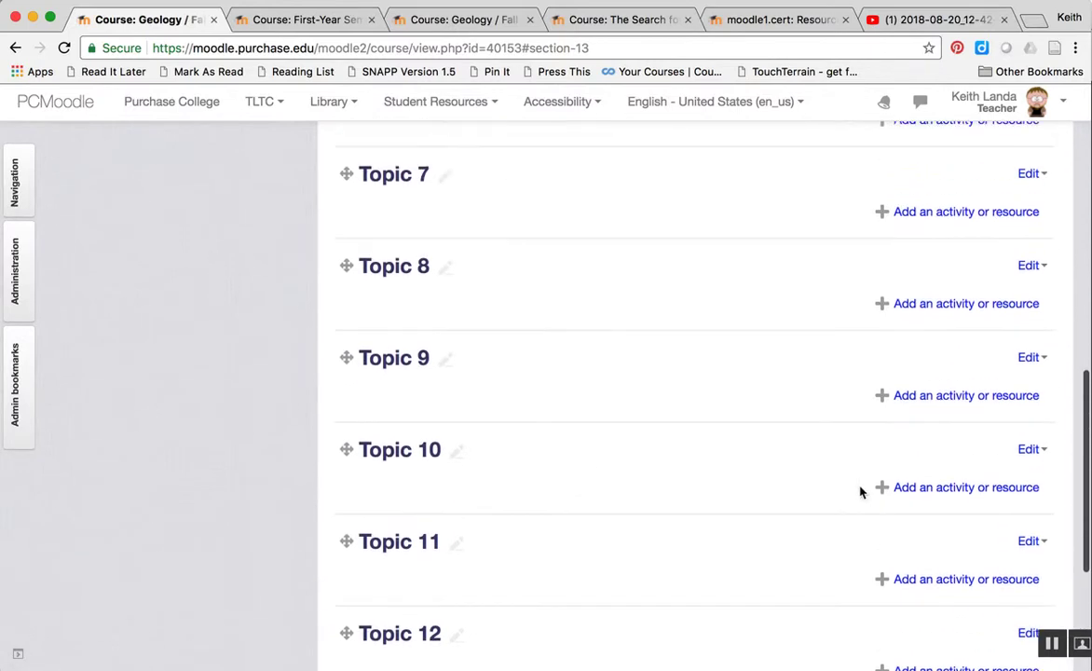
scroll(858, 491, "up", 5)
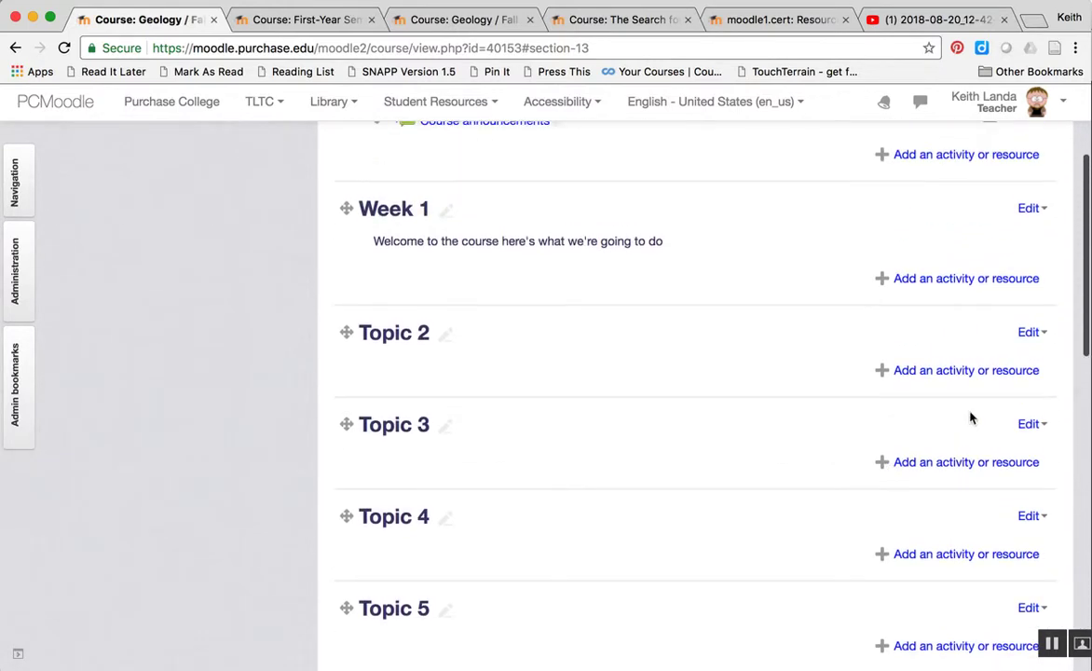
left_click(1034, 332)
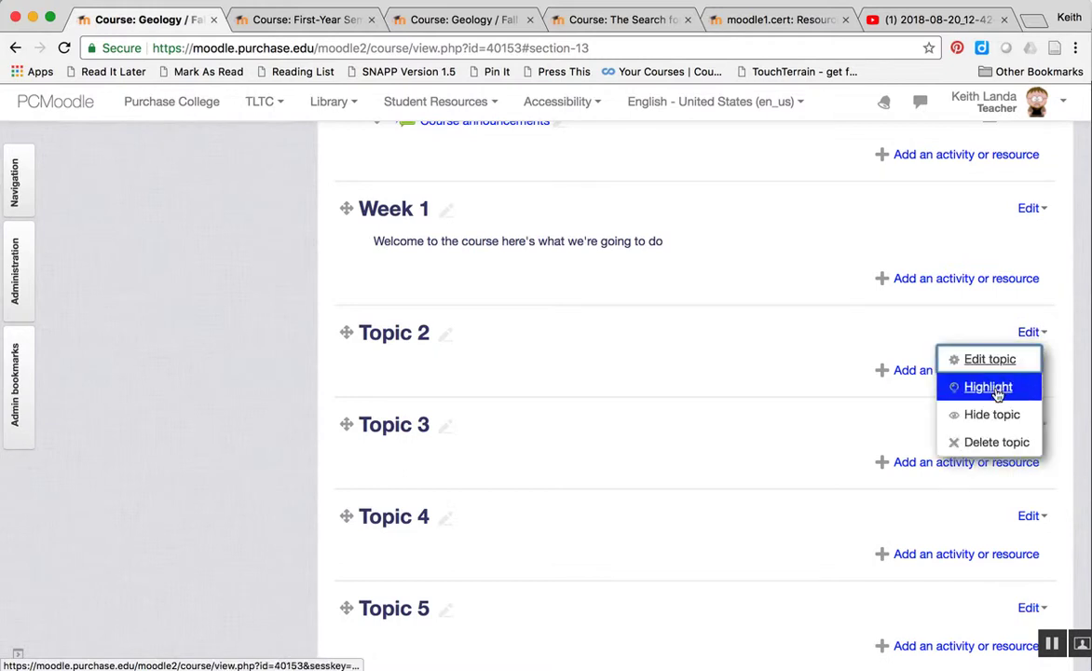
left_click(993, 419)
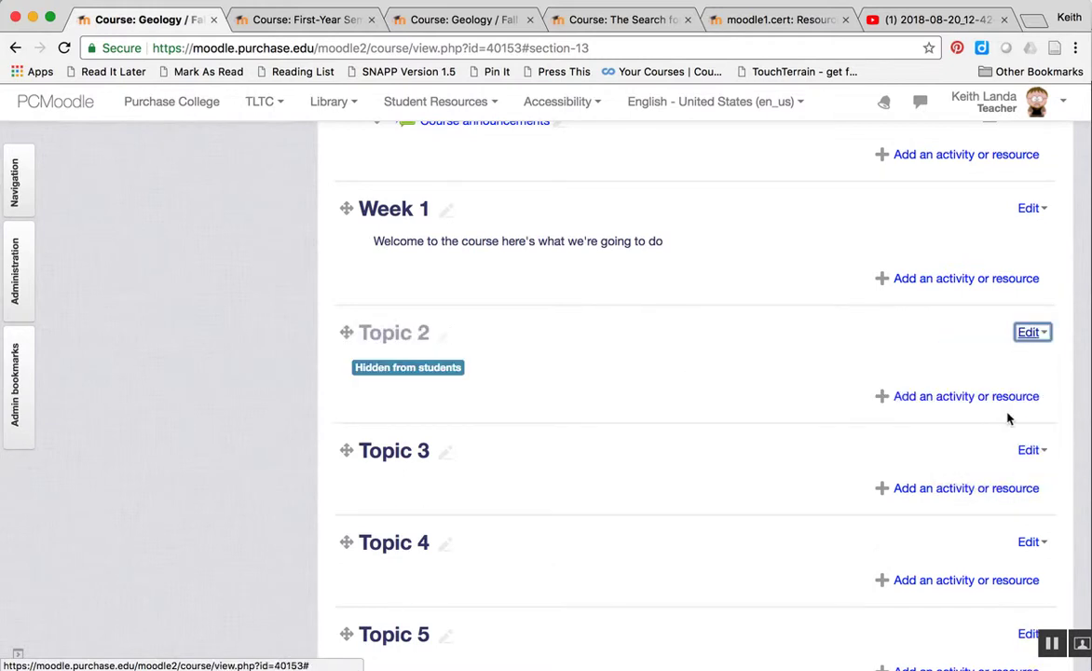
left_click(1034, 451)
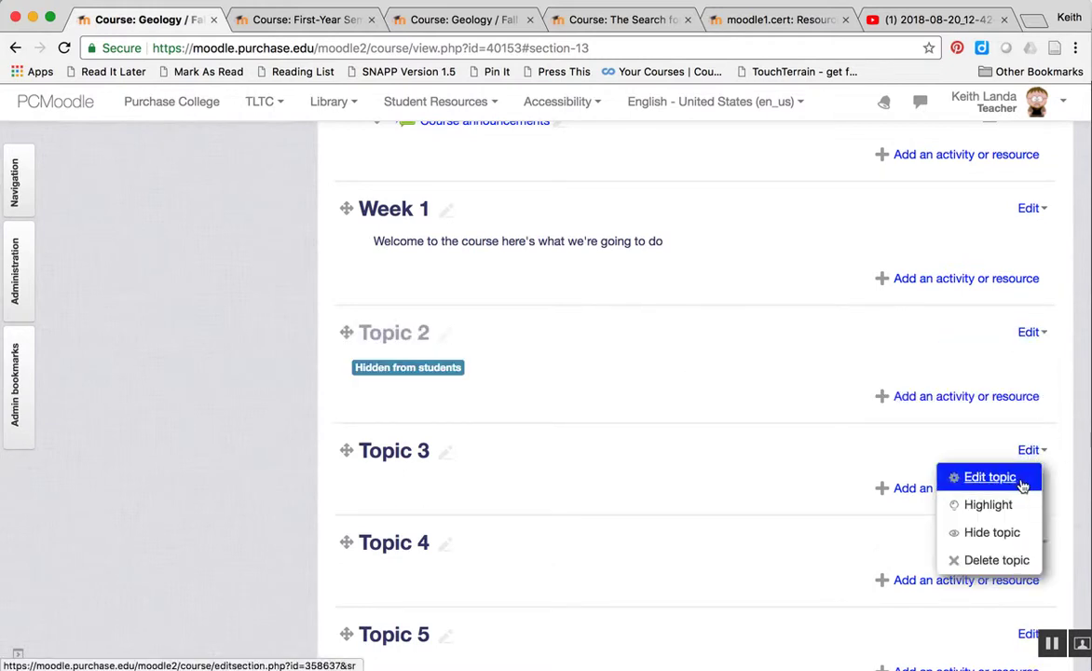
left_click(991, 532)
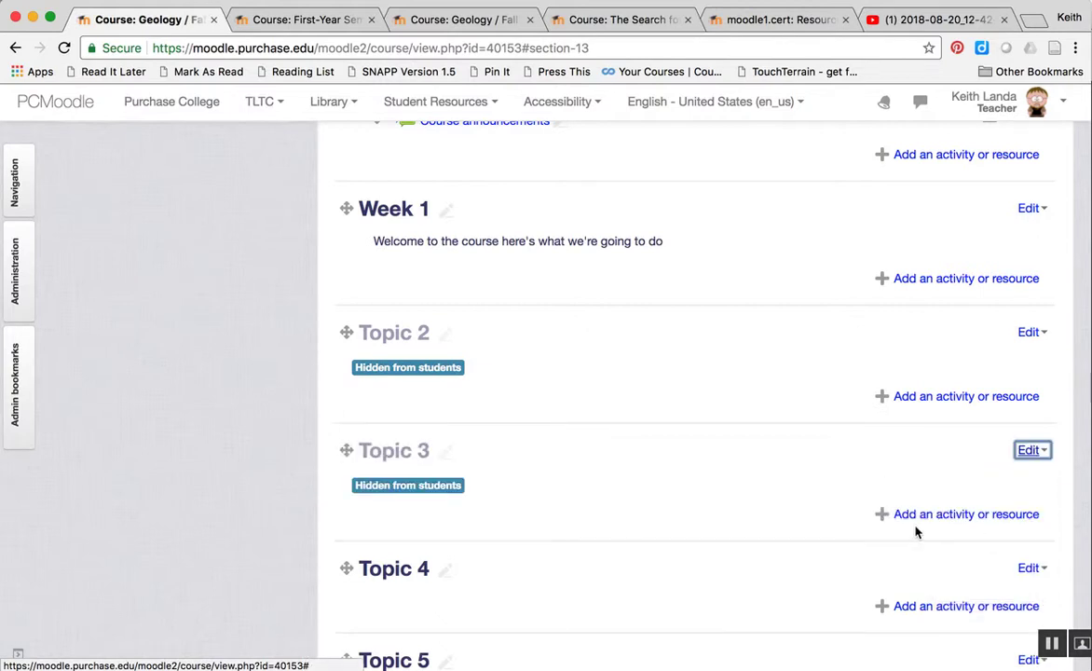
scroll(840, 525, "down", 1)
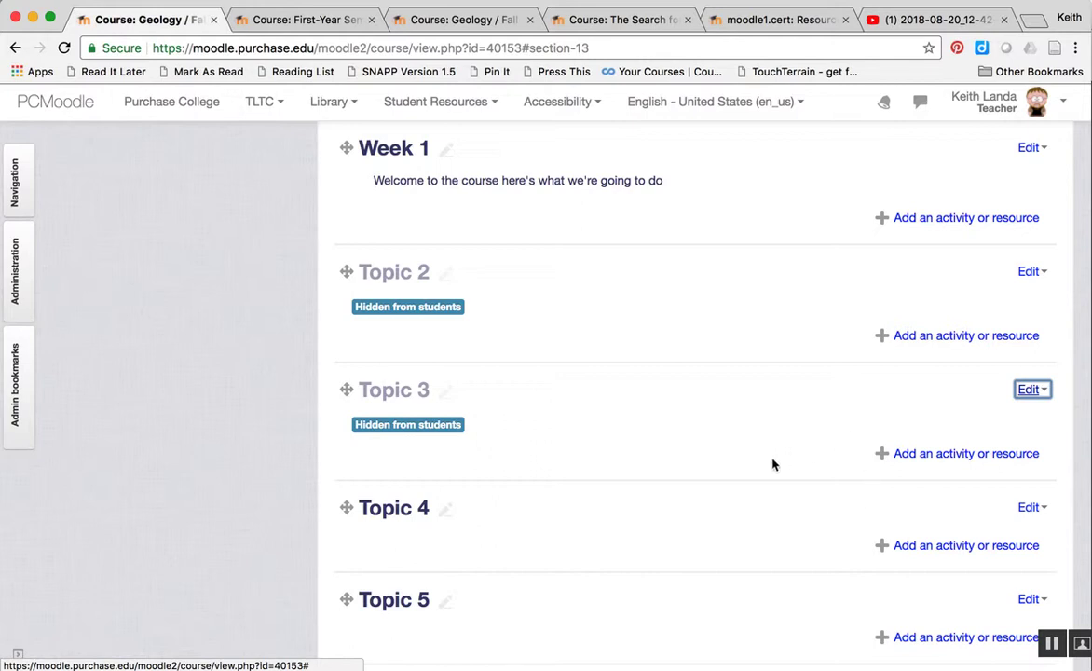
left_click(1029, 507)
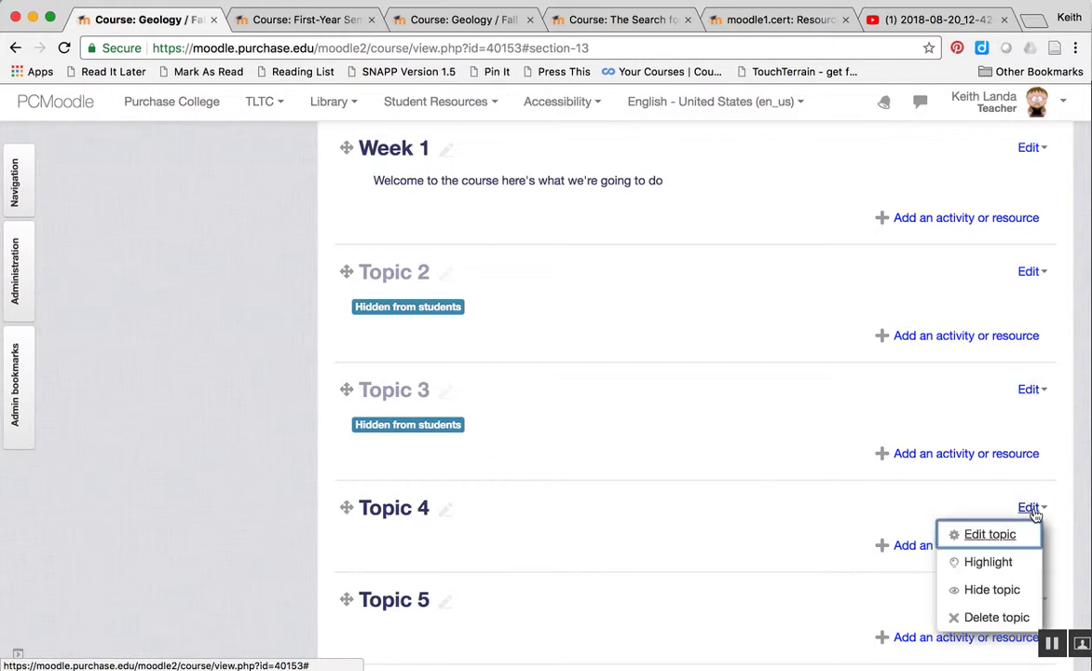
left_click(990, 591)
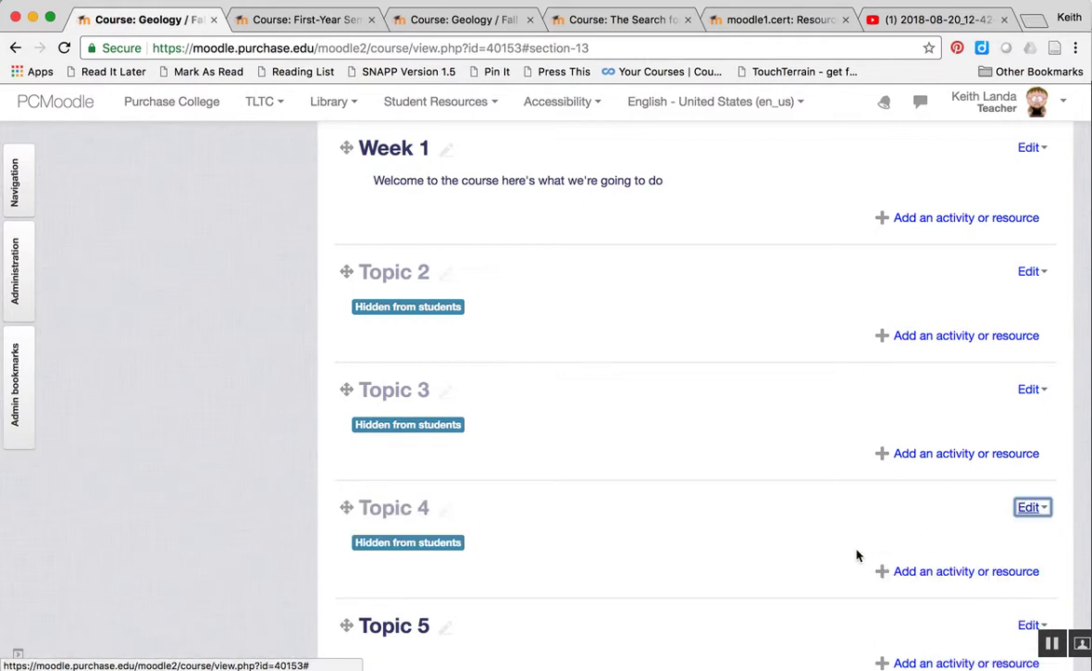
Switch to the Geology / Fall 2017 course and open the Course format options in its course settings.
scroll(811, 526, "up", 5)
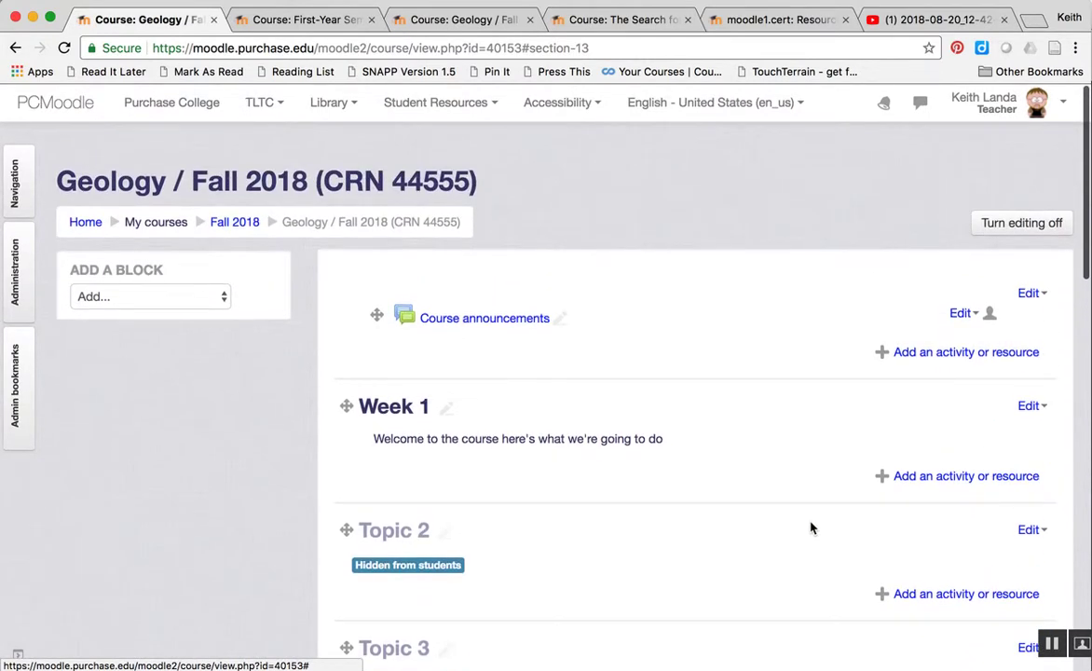
left_click(472, 19)
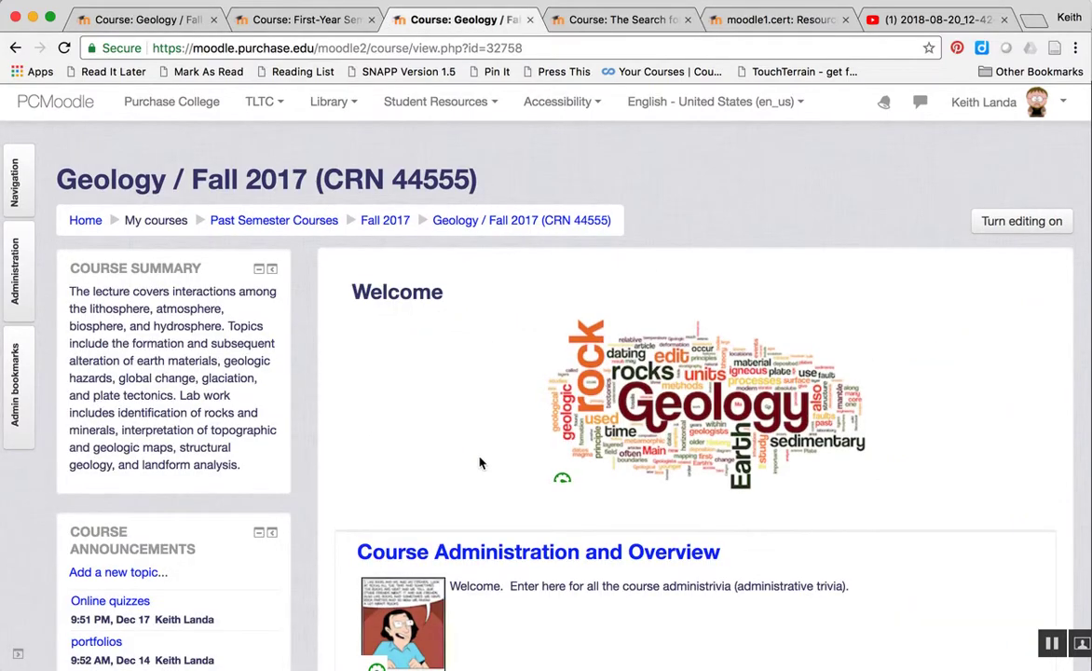
scroll(479, 463, "down", 5)
scroll(480, 463, "up", 5)
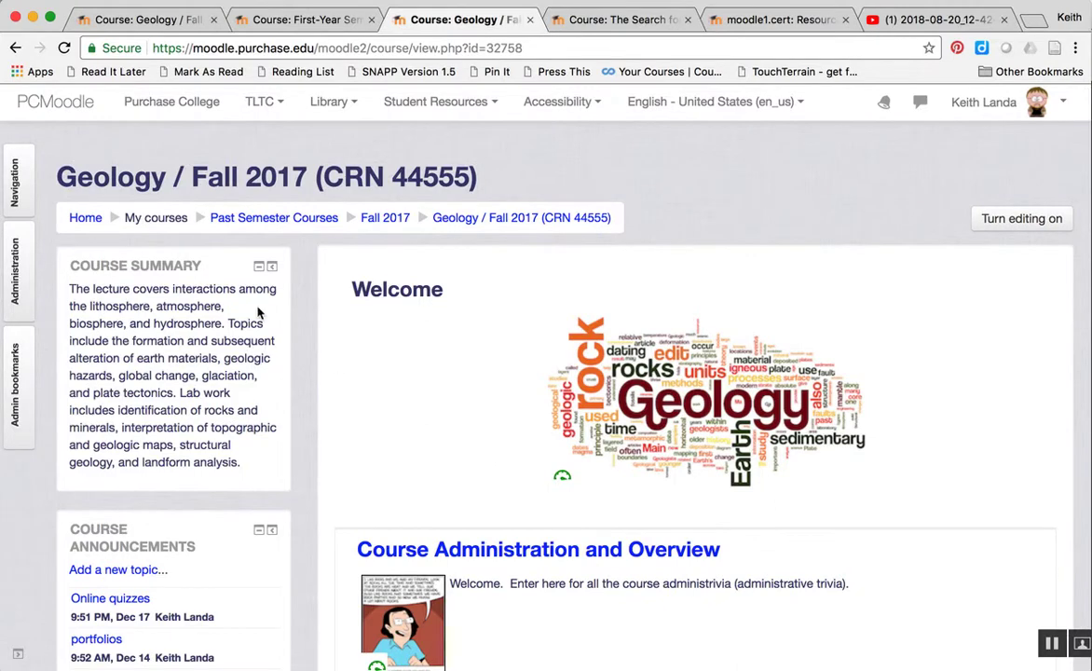
left_click(31, 278)
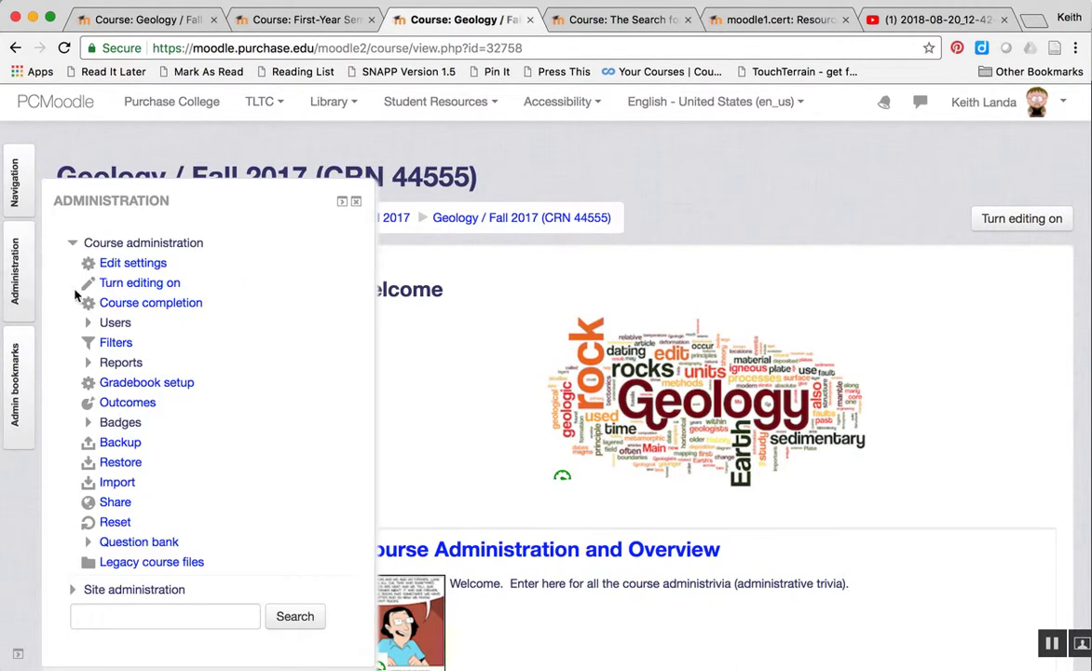
left_click(152, 265)
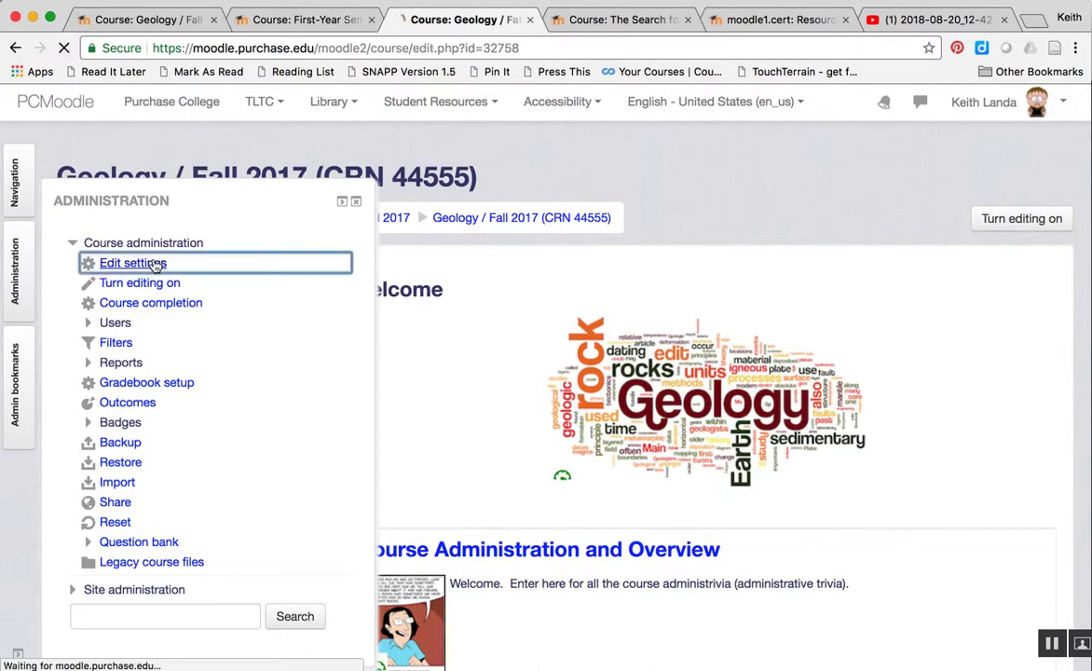
scroll(478, 374, "down", 3)
scroll(478, 375, "down", 10)
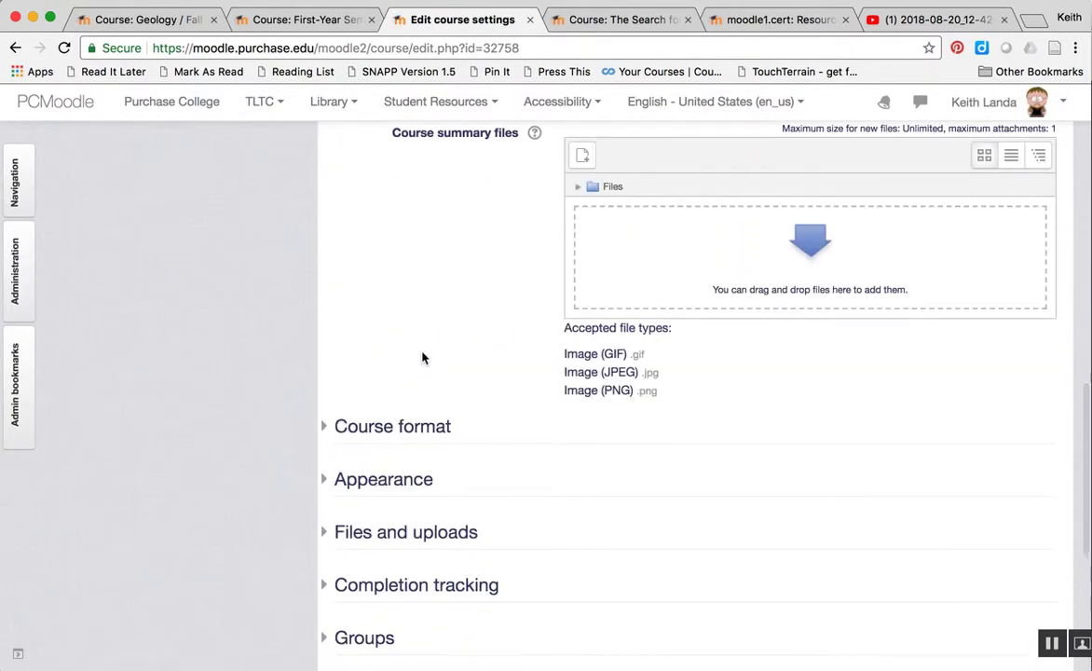
left_click(415, 430)
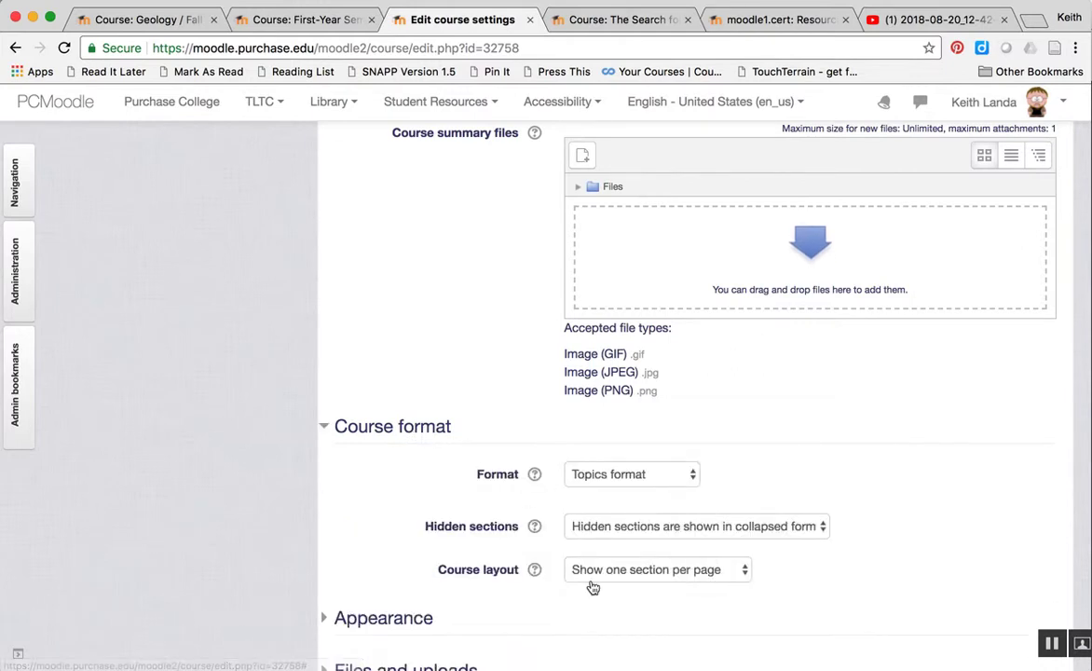
Set the course layout to Show all sections on one page, save the settings and look through the course page.
scroll(590, 586, "down", 3)
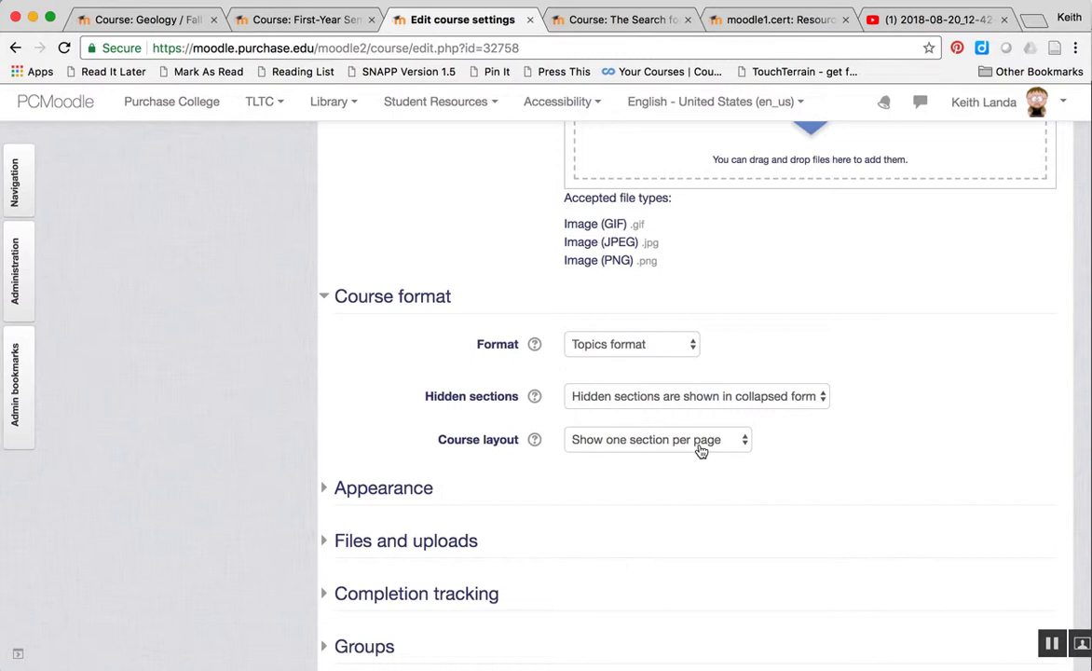
left_click(700, 451)
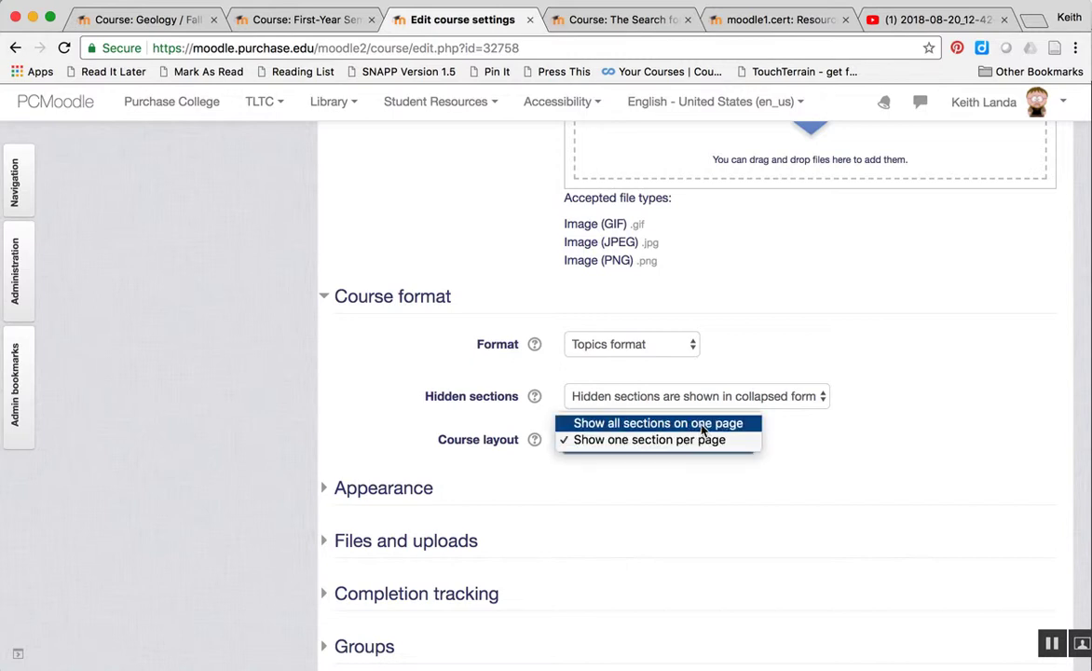
key("Escape")
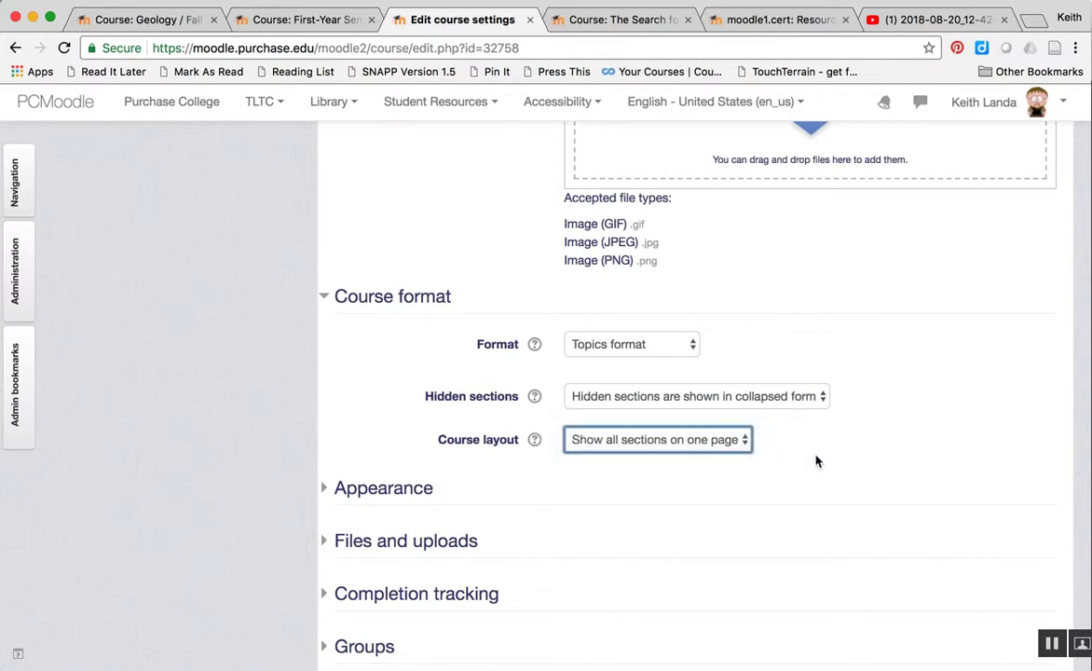
scroll(831, 467, "down", 4)
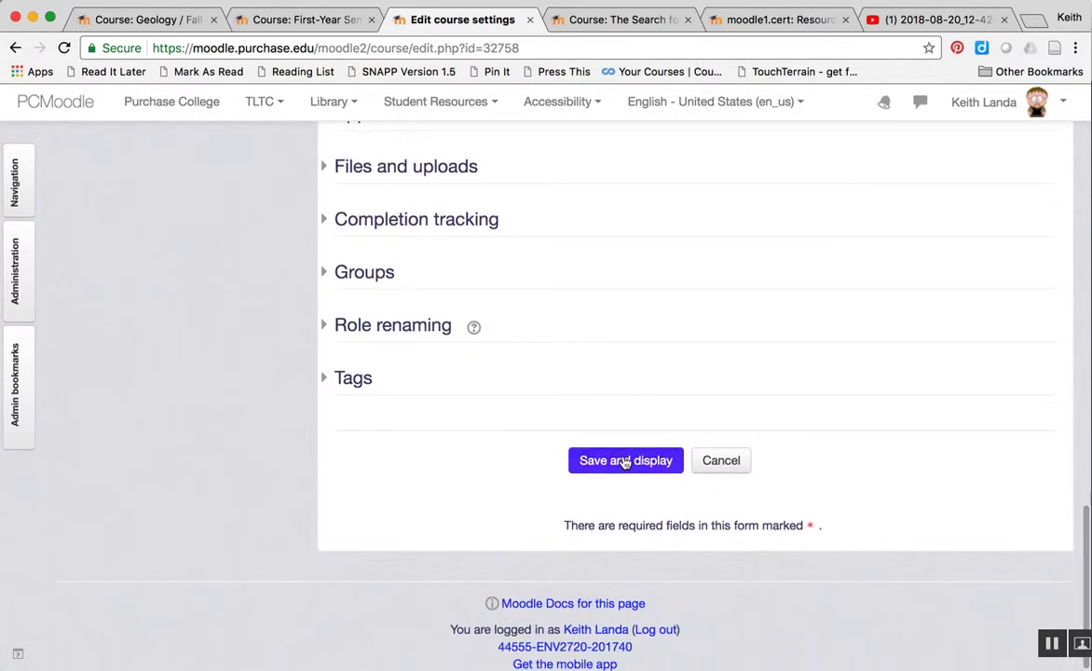
left_click(625, 461)
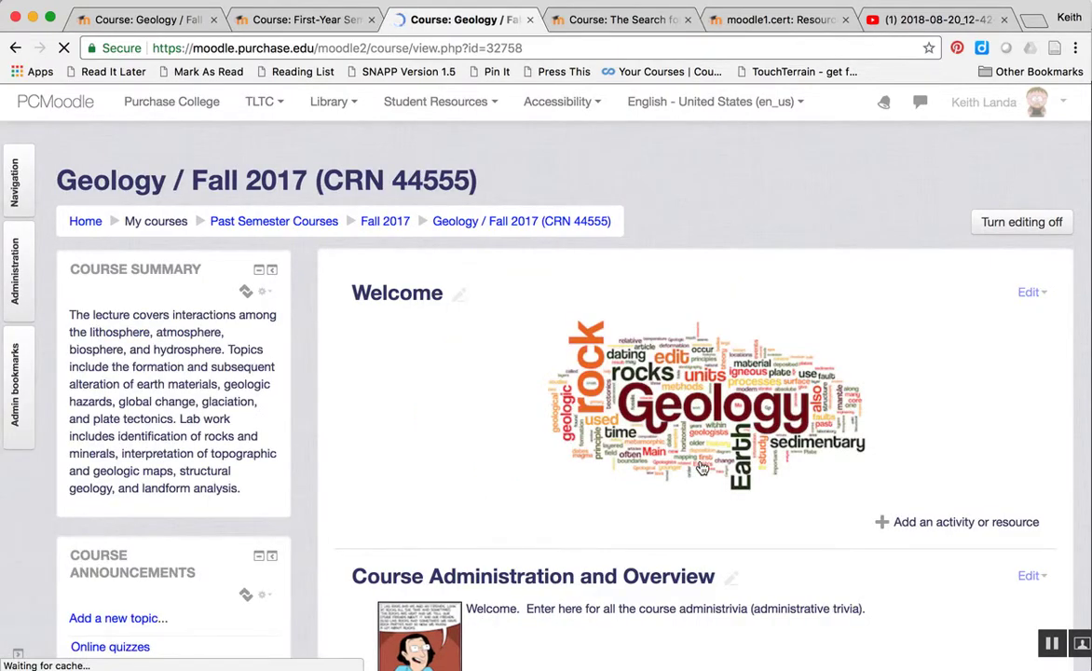
scroll(700, 464, "down", 5)
scroll(701, 468, "down", 15)
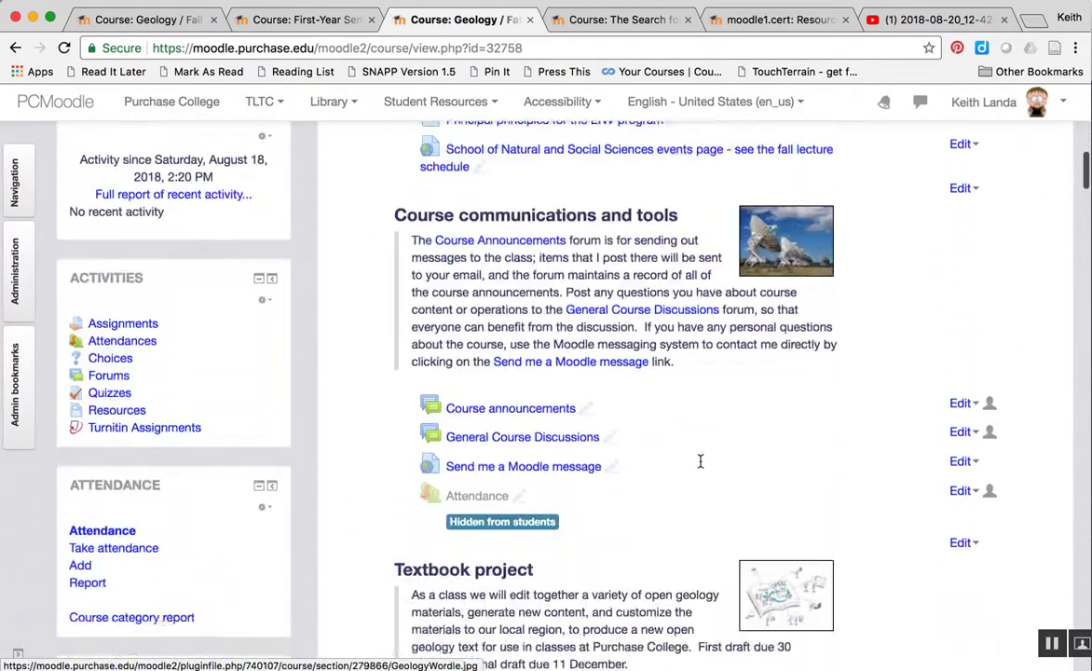
Examine how the Fall 2017 Geology course displays all of its sections on a single page, from the course tools through Shorelines and Oceans.
scroll(702, 468, "down", 20)
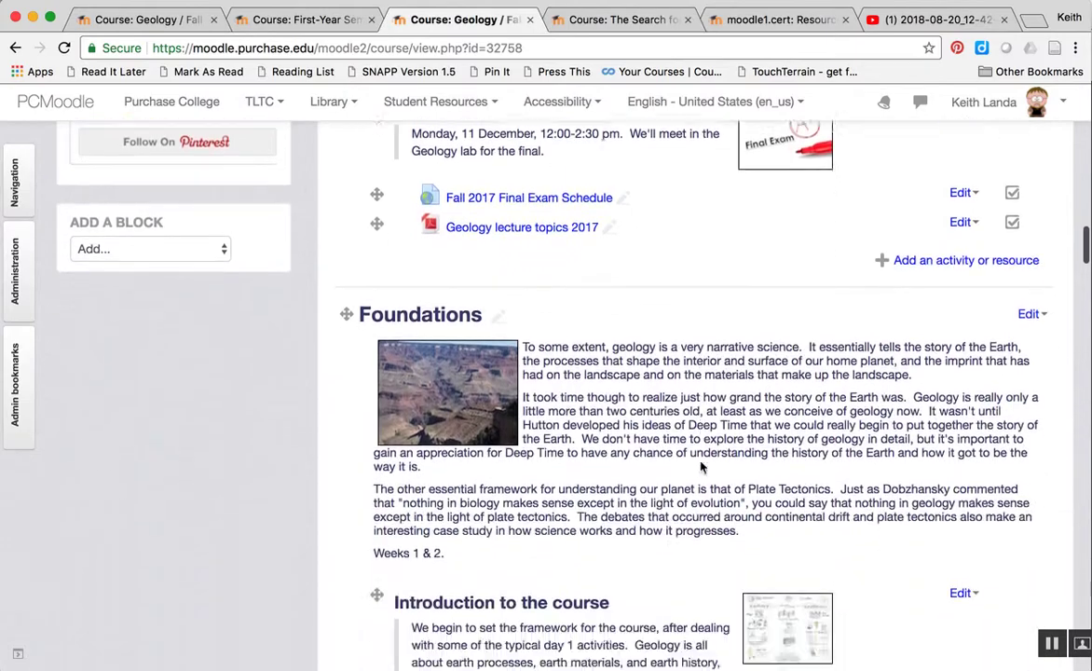
scroll(701, 467, "down", 20)
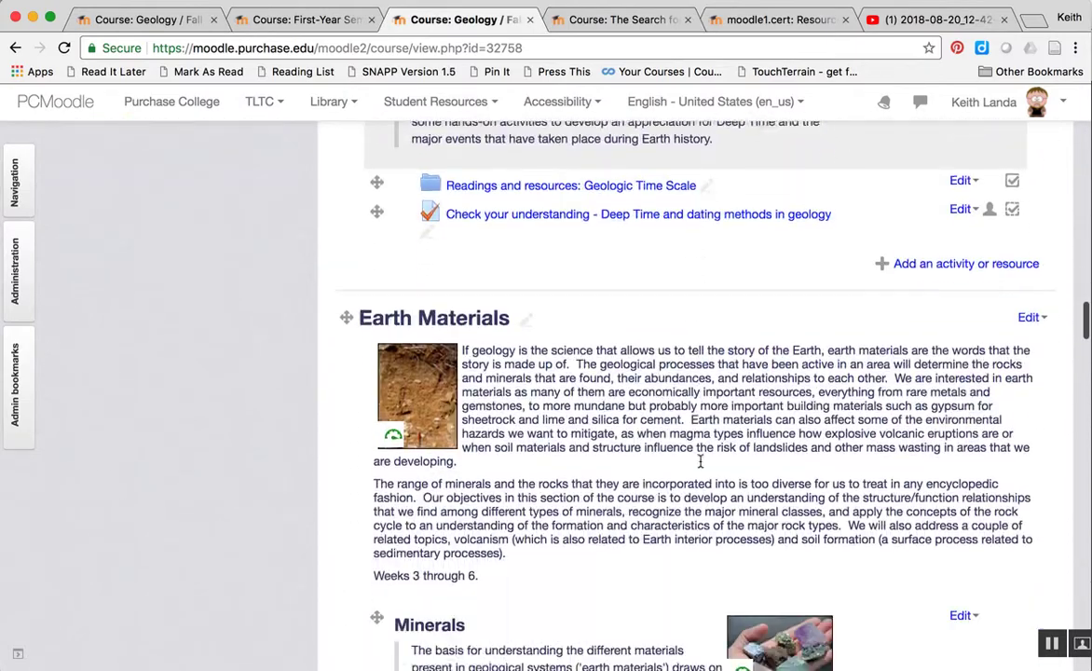
scroll(701, 461, "down", 20)
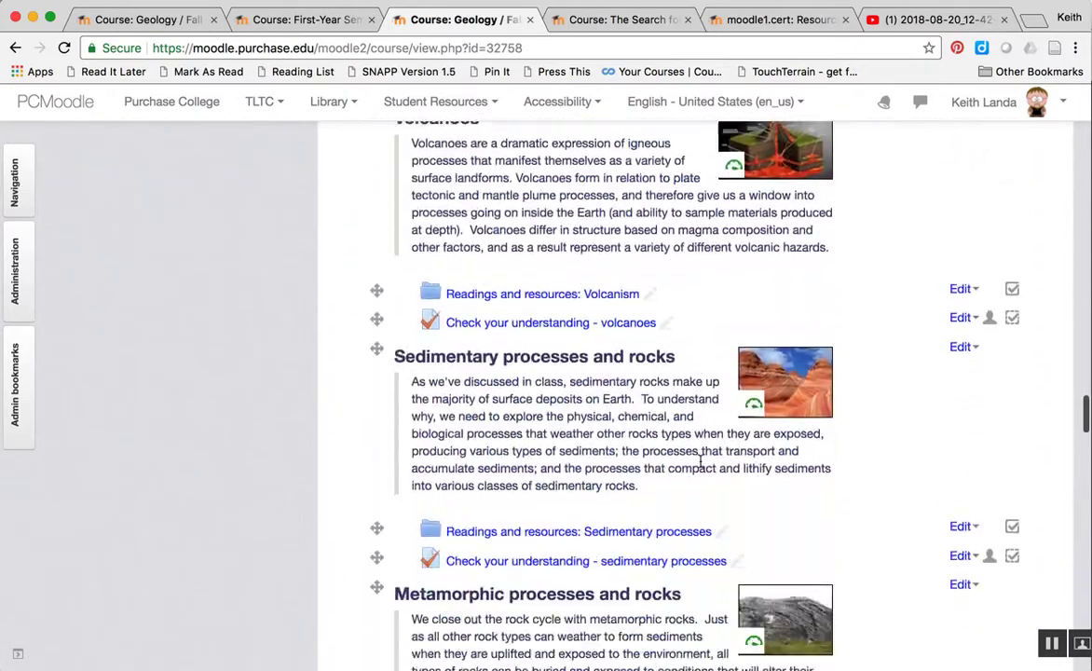
scroll(701, 461, "down", 20)
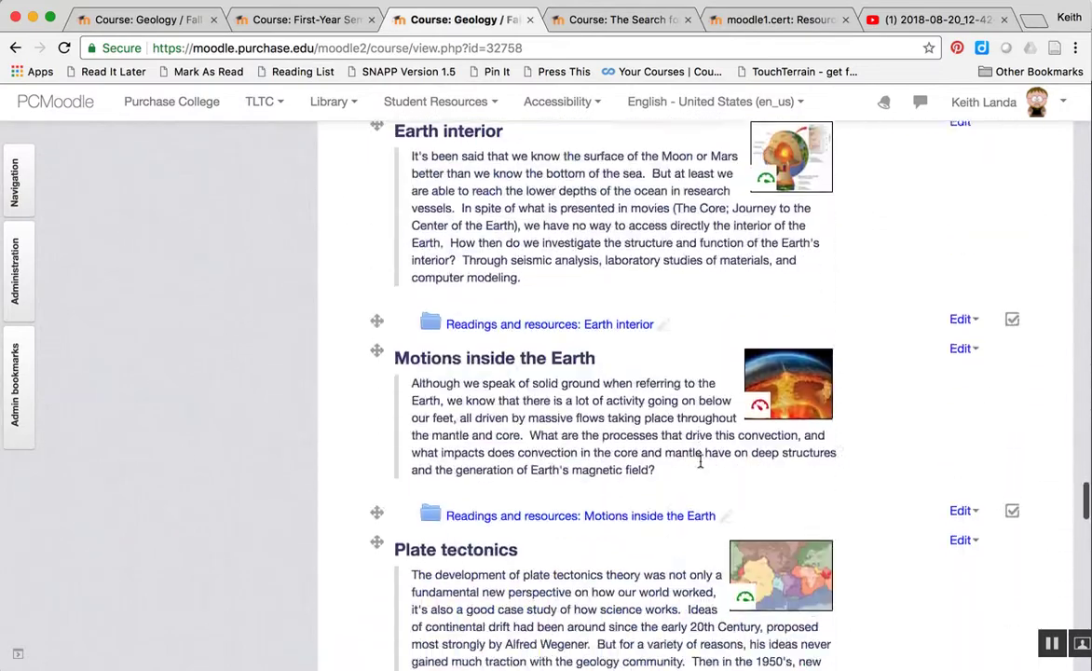
scroll(701, 461, "down", 20)
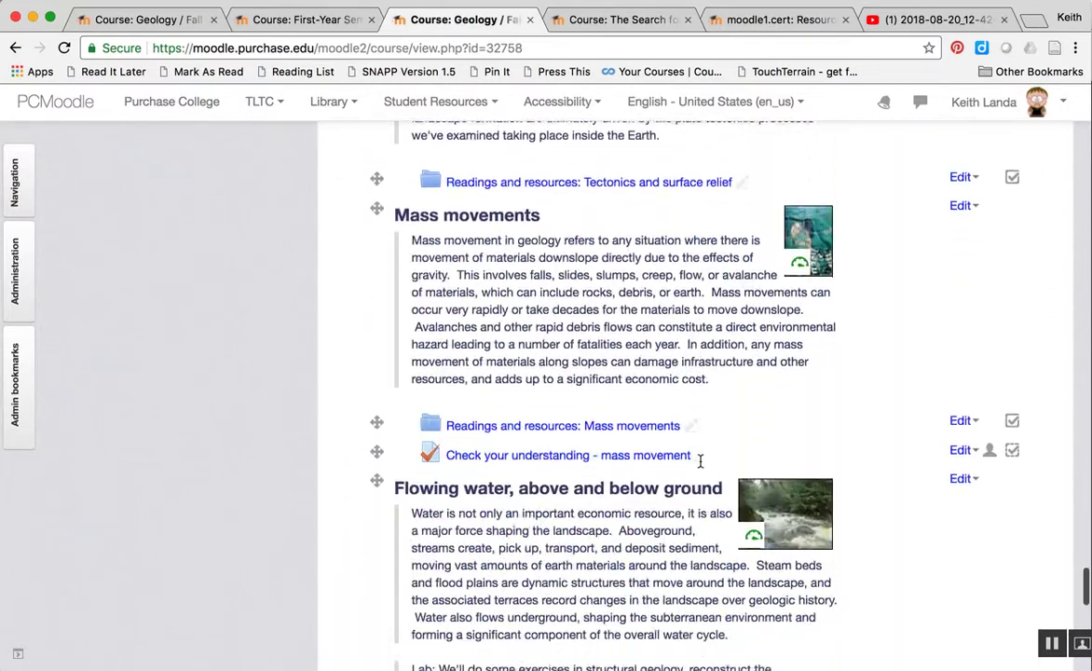
scroll(701, 461, "down", 5)
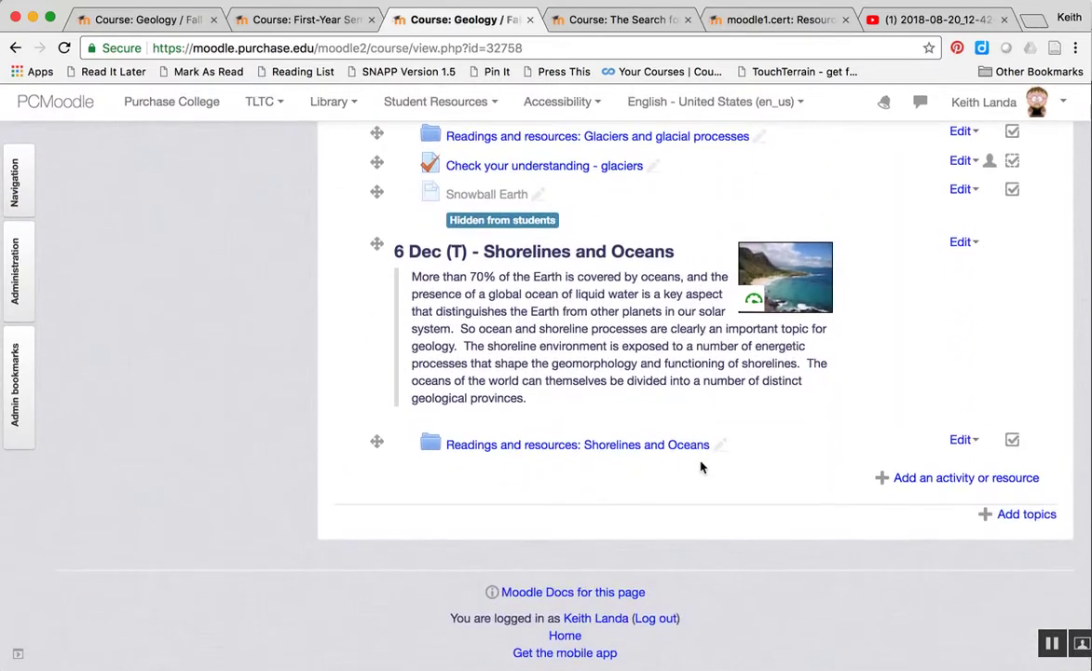
scroll(700, 463, "up", 15)
scroll(701, 466, "up", 20)
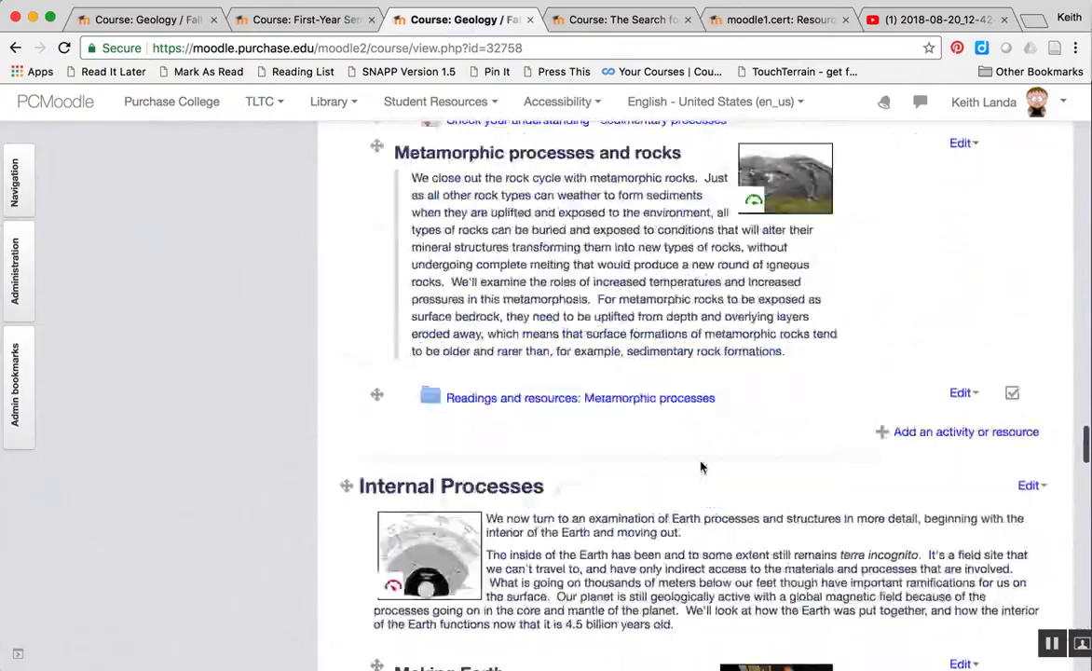
scroll(701, 466, "up", 20)
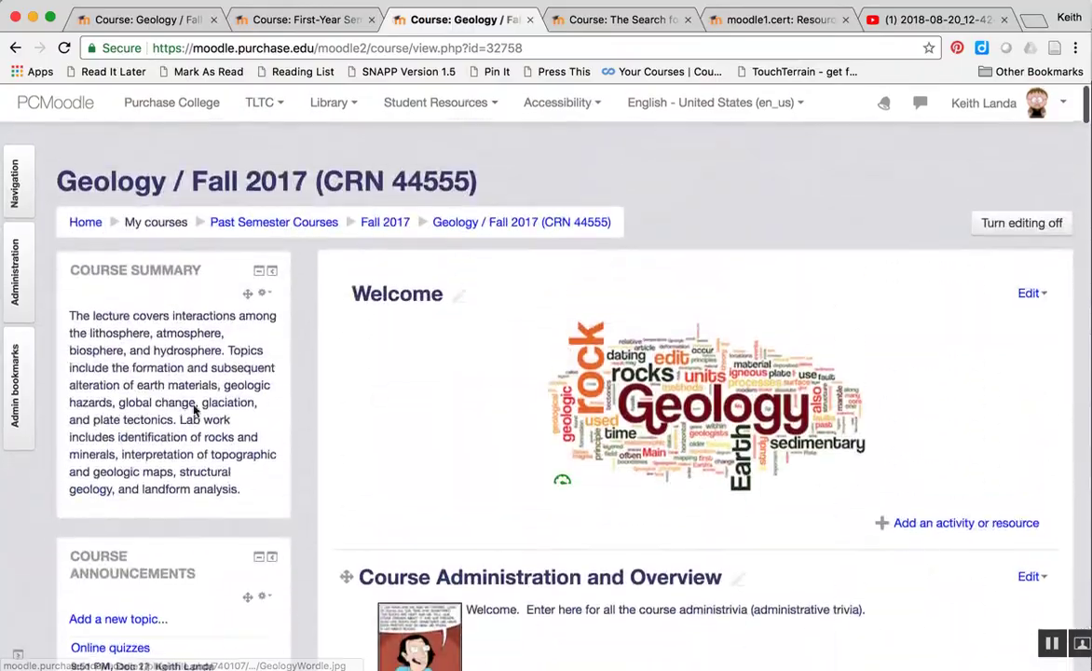
Set the Fall 2017 Geology course layout to Show one section per page and save the course settings.
left_click(20, 281)
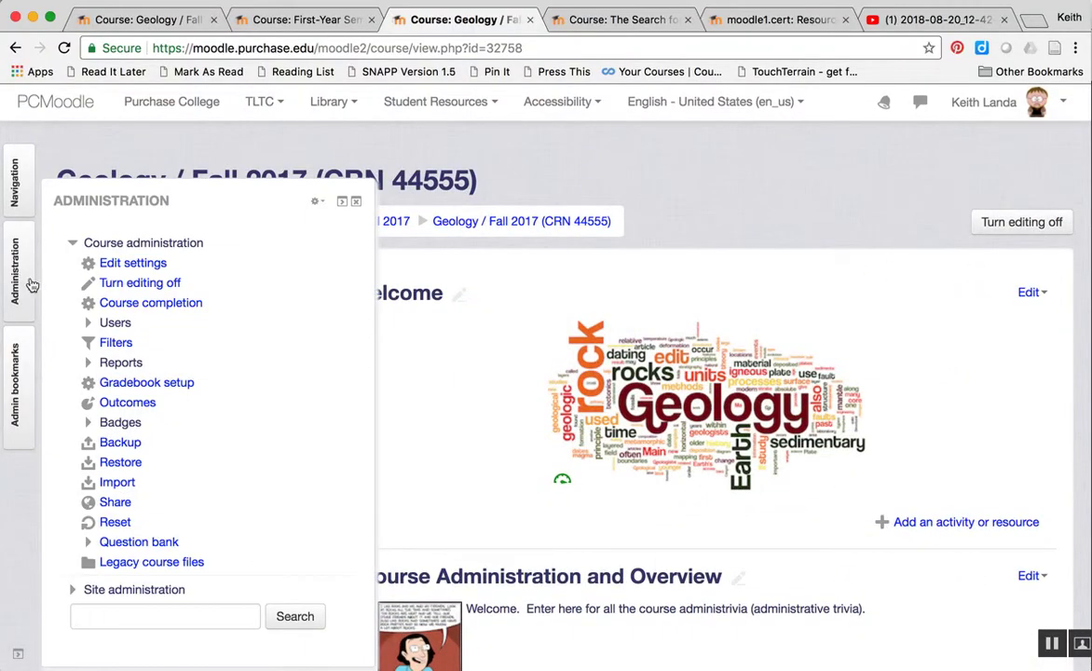
left_click(146, 266)
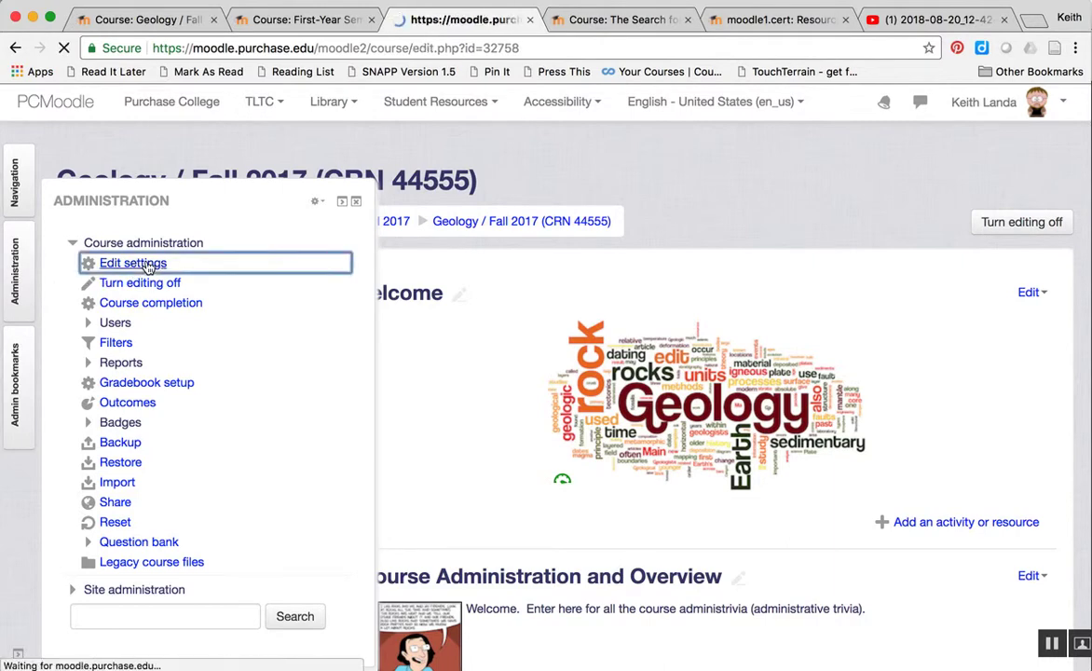
scroll(508, 428, "down", 10)
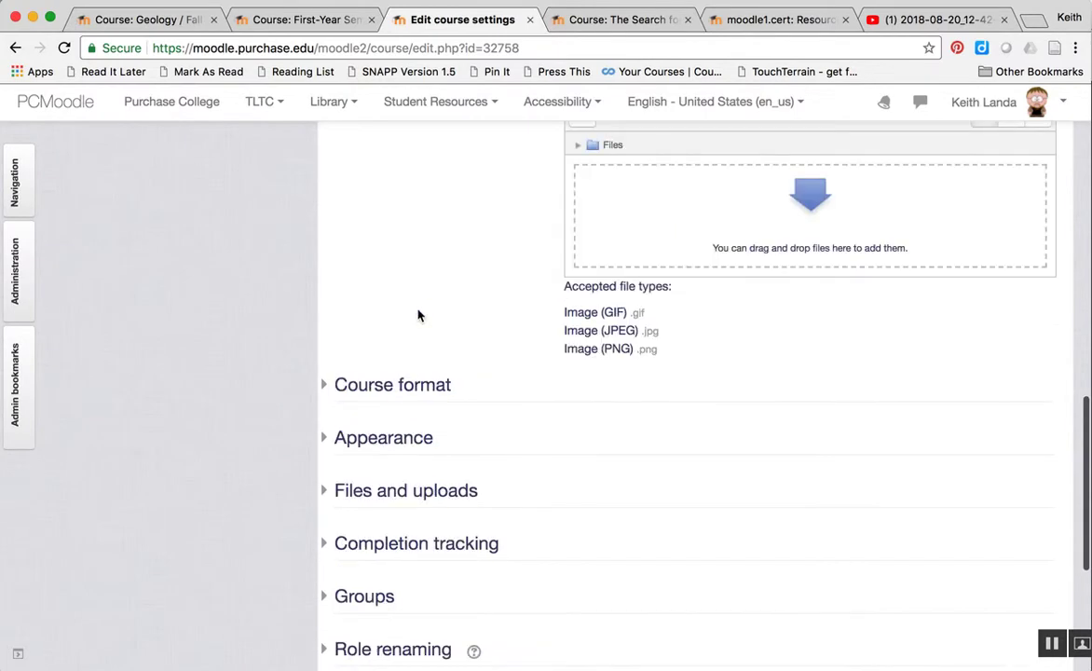
left_click(415, 385)
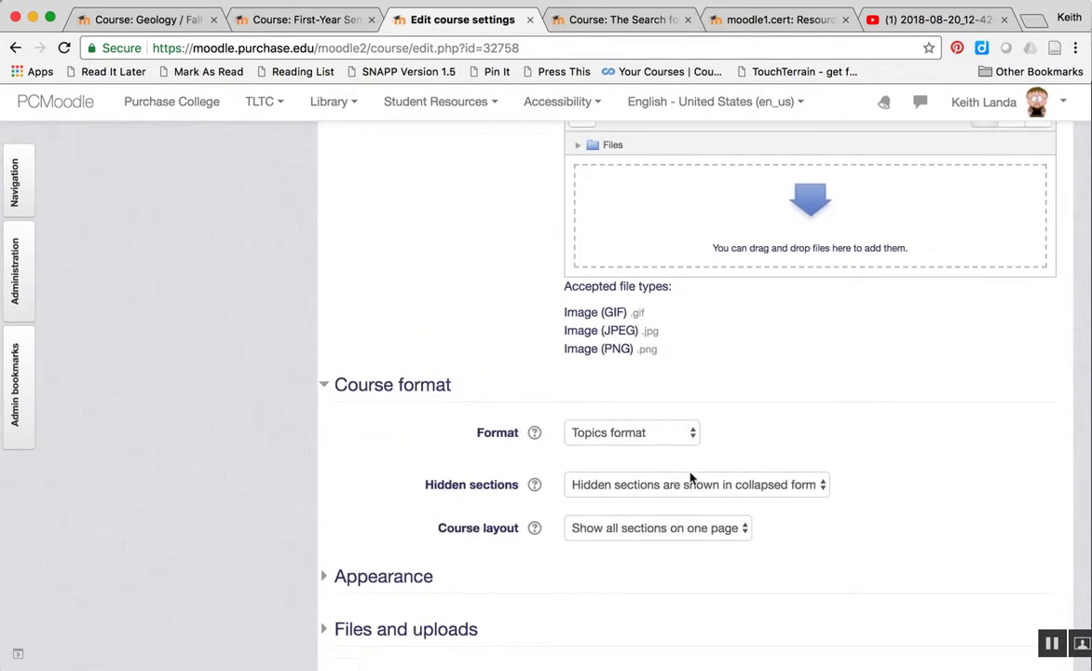
left_click(694, 531)
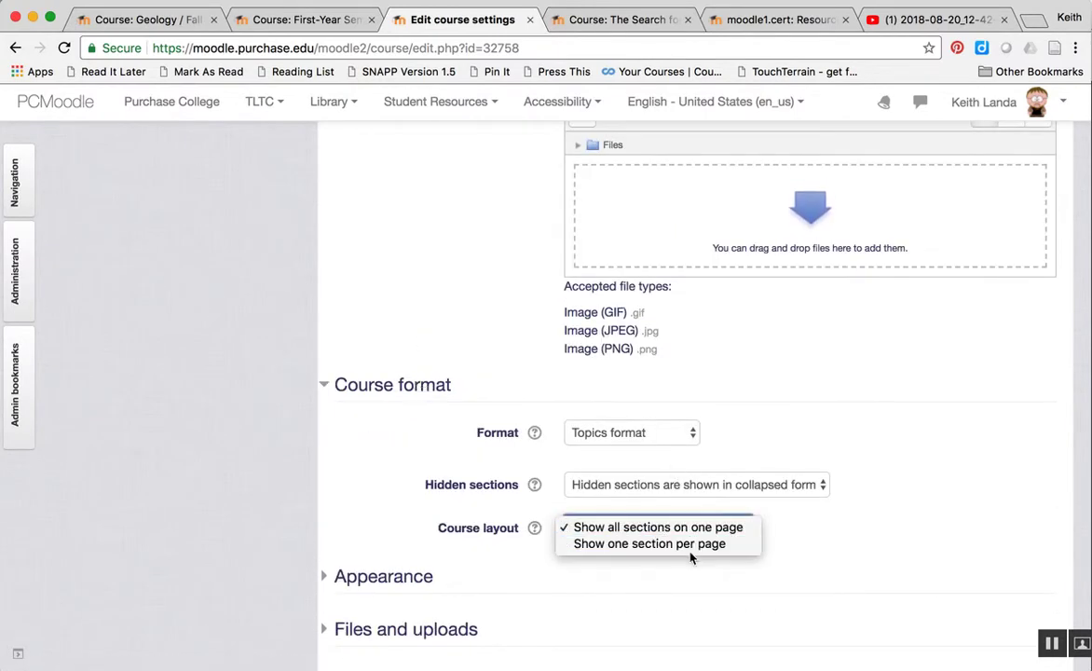
left_click(692, 546)
scroll(689, 556, "down", 5)
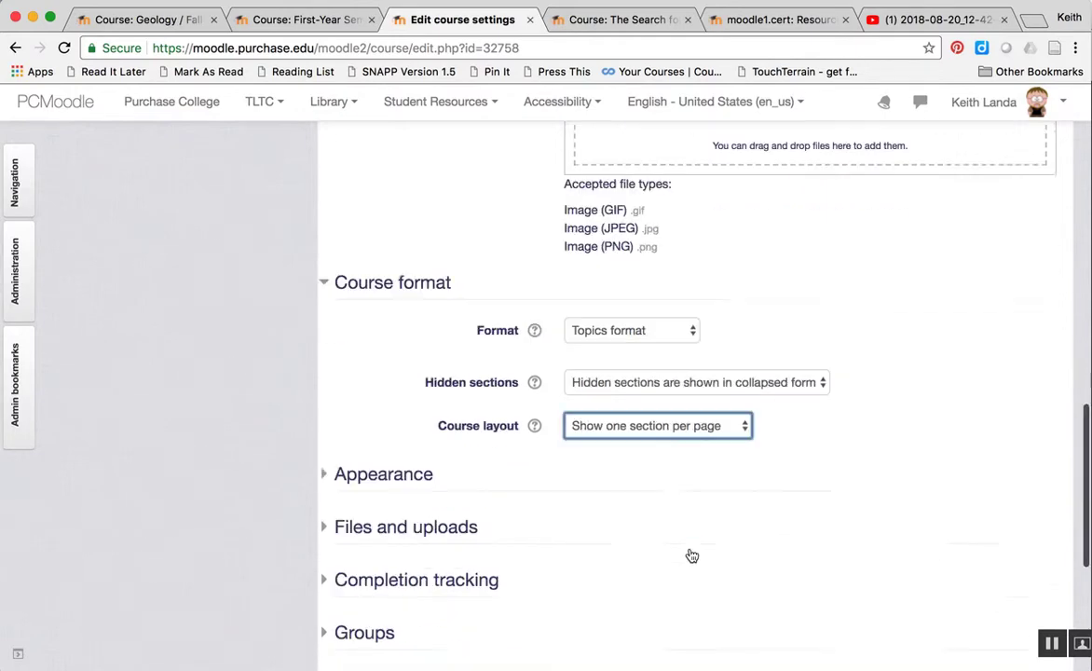
left_click(647, 453)
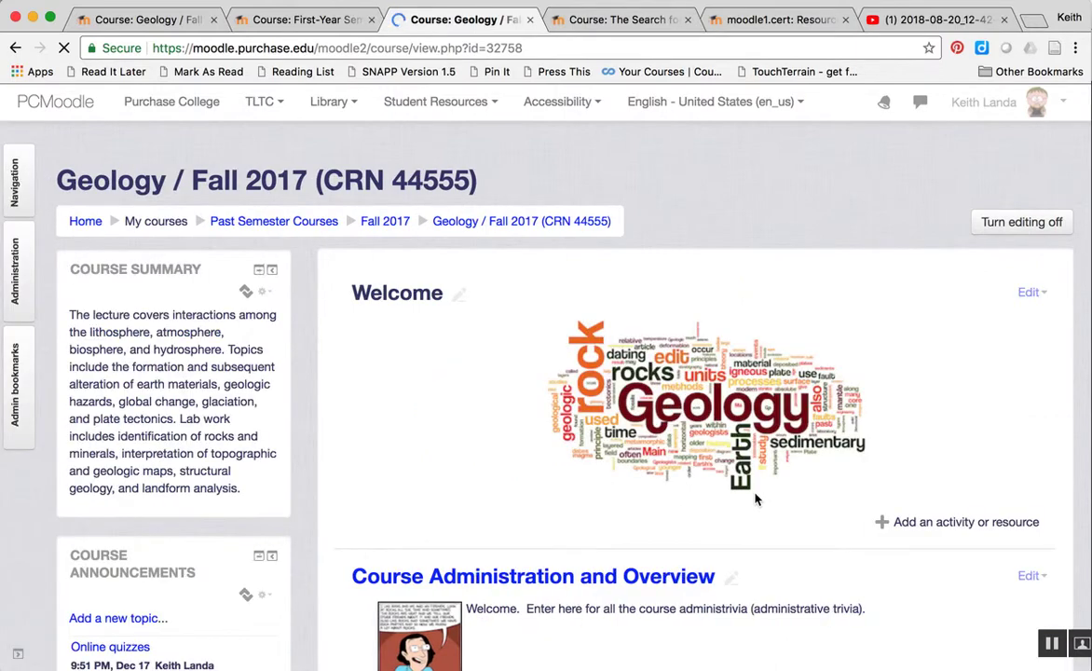
Look over the Course Administration and Overview section in editing mode and turn editing off for the course.
scroll(756, 500, "down", 5)
scroll(756, 501, "up", 1)
scroll(755, 500, "down", 2)
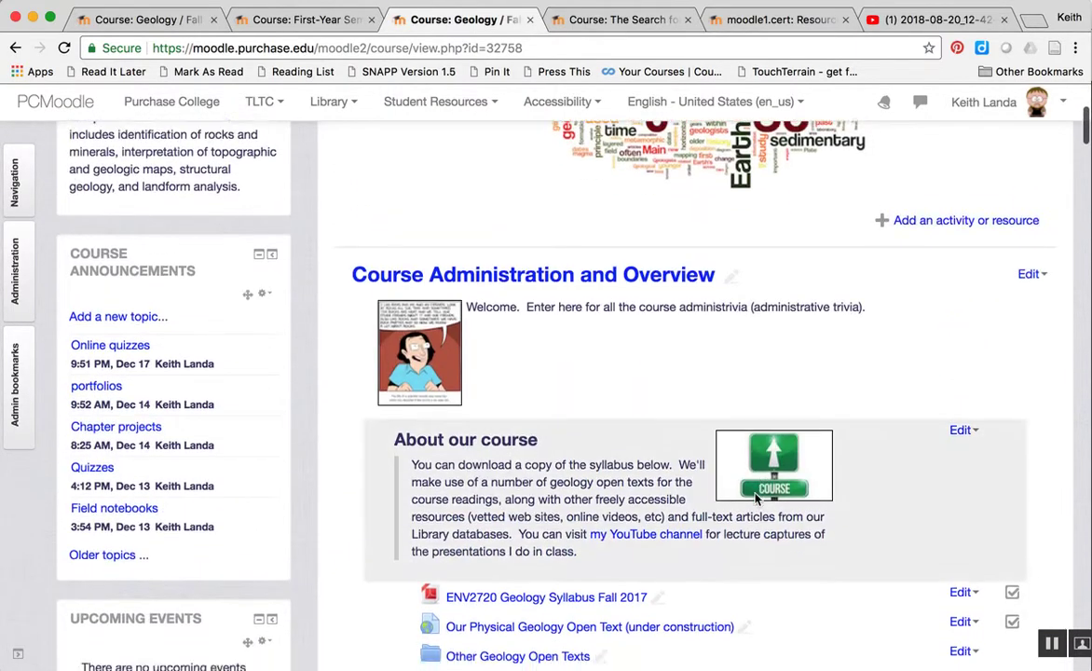
scroll(755, 501, "down", 7)
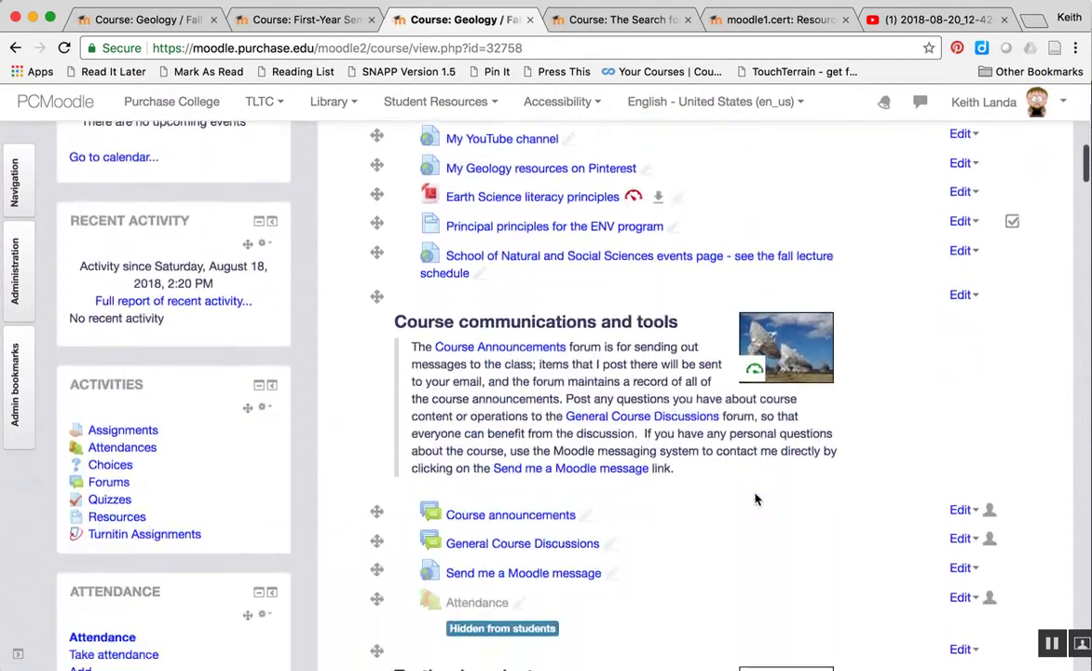
scroll(756, 501, "up", 12)
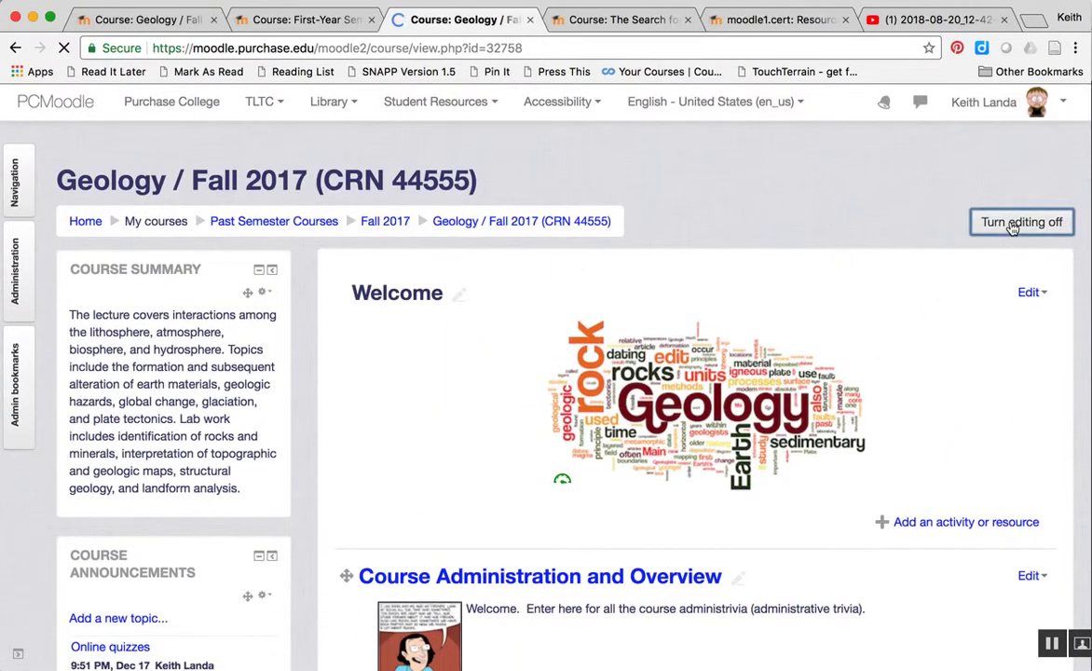
Open the Foundations section on its own page, look through it and move on to the Earth Materials section.
scroll(1013, 229, "down", 8)
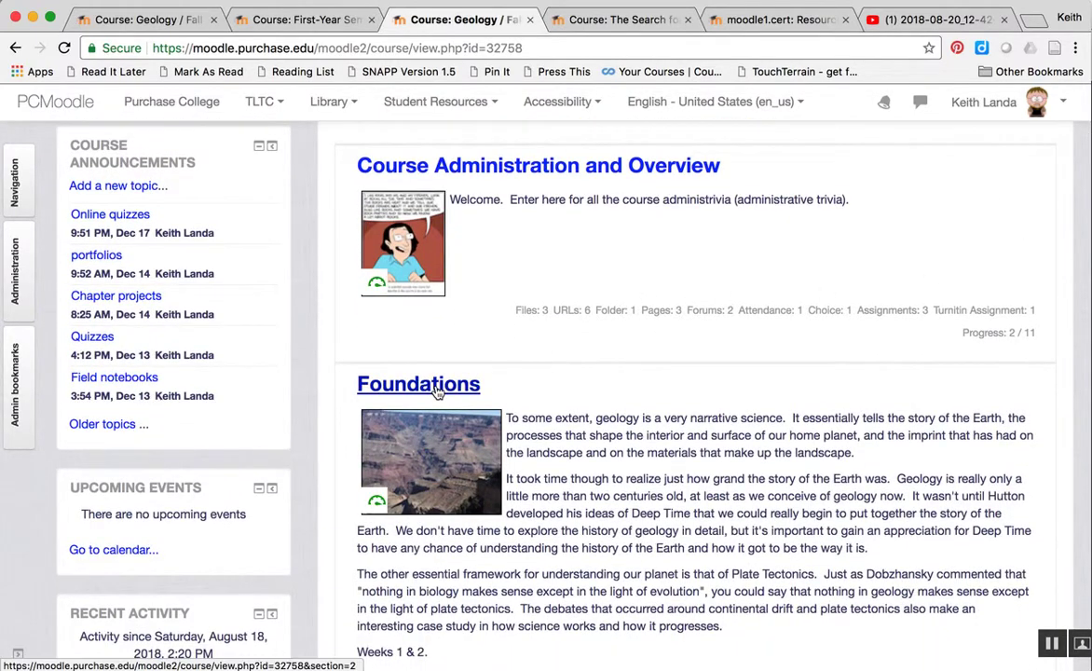
scroll(687, 474, "down", 3)
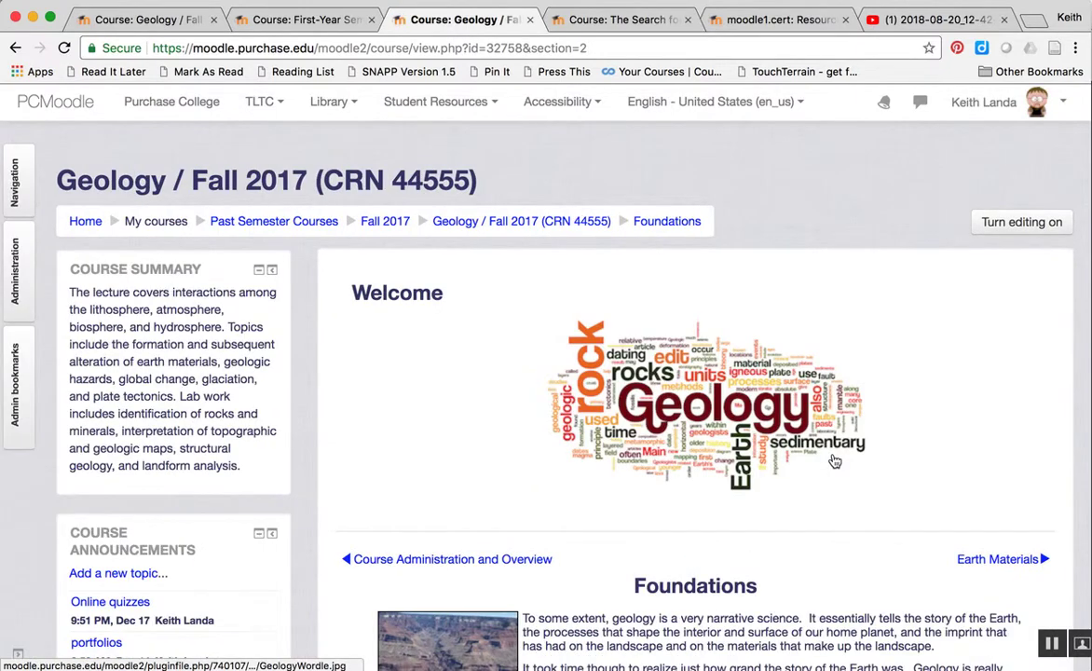
scroll(832, 454, "down", 3)
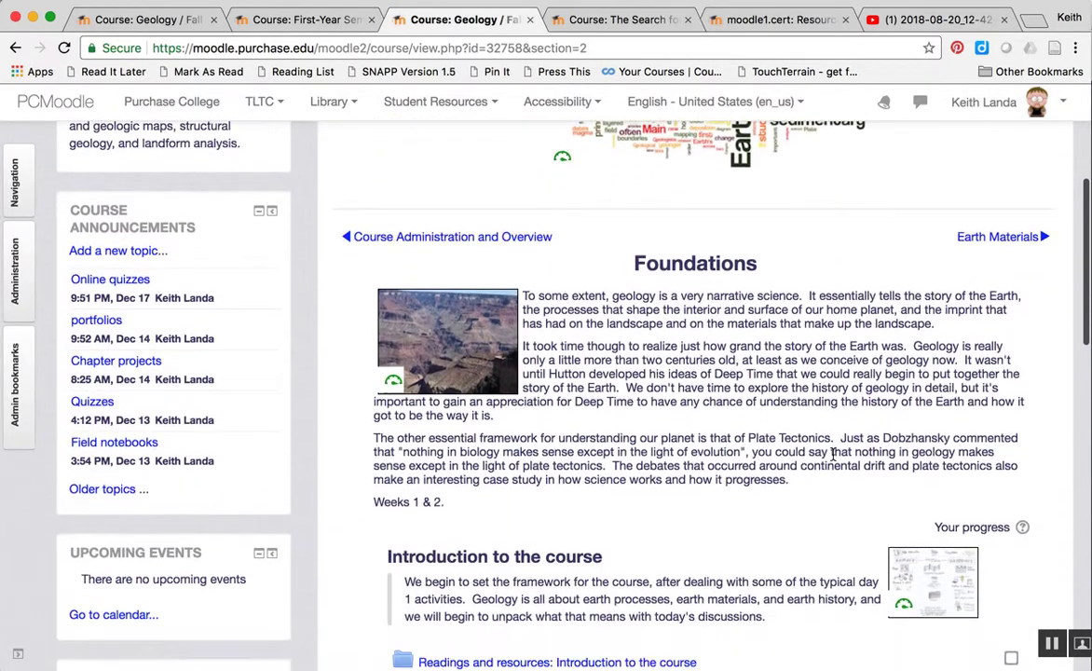
scroll(833, 455, "down", 1)
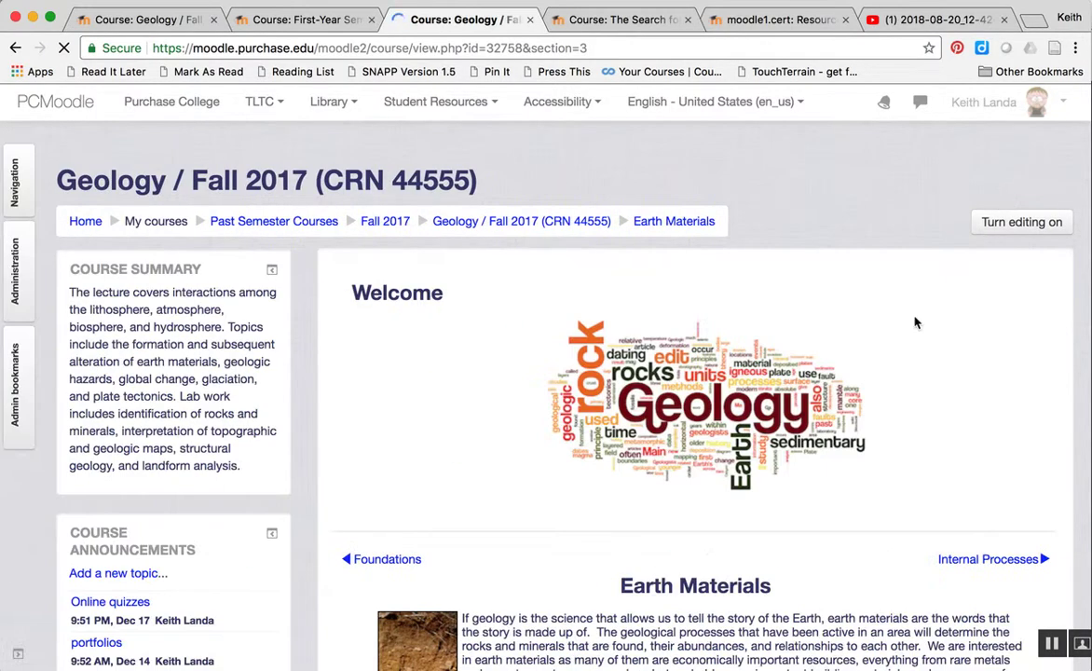
Look through the Earth Materials section to its end and jump back to the main course page.
scroll(843, 433, "down", 10)
scroll(844, 433, "down", 15)
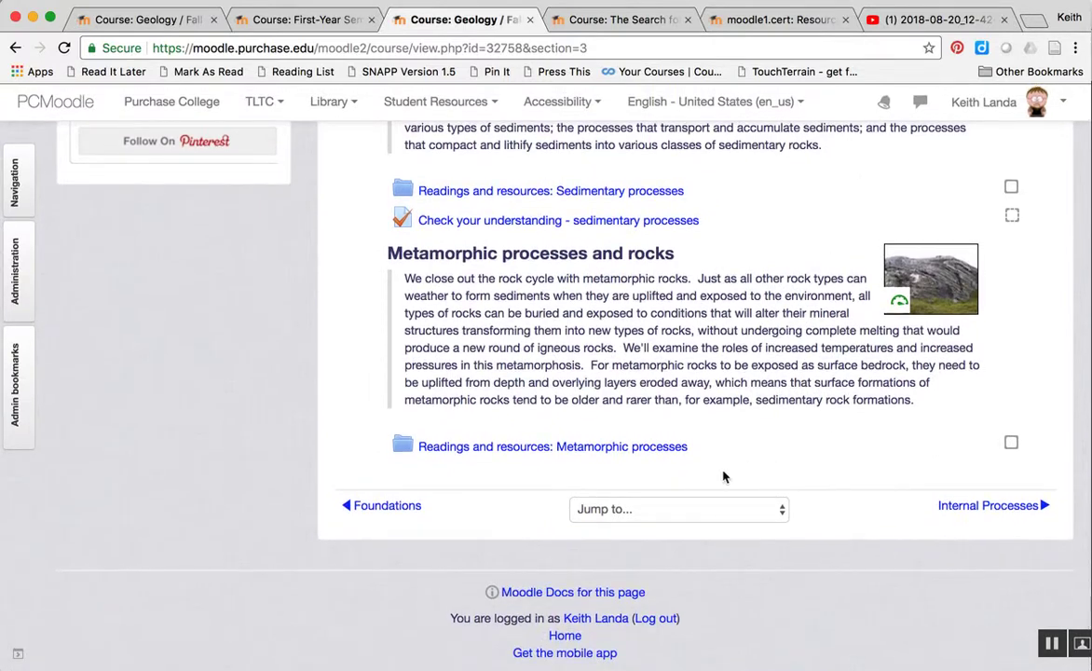
left_click(679, 513)
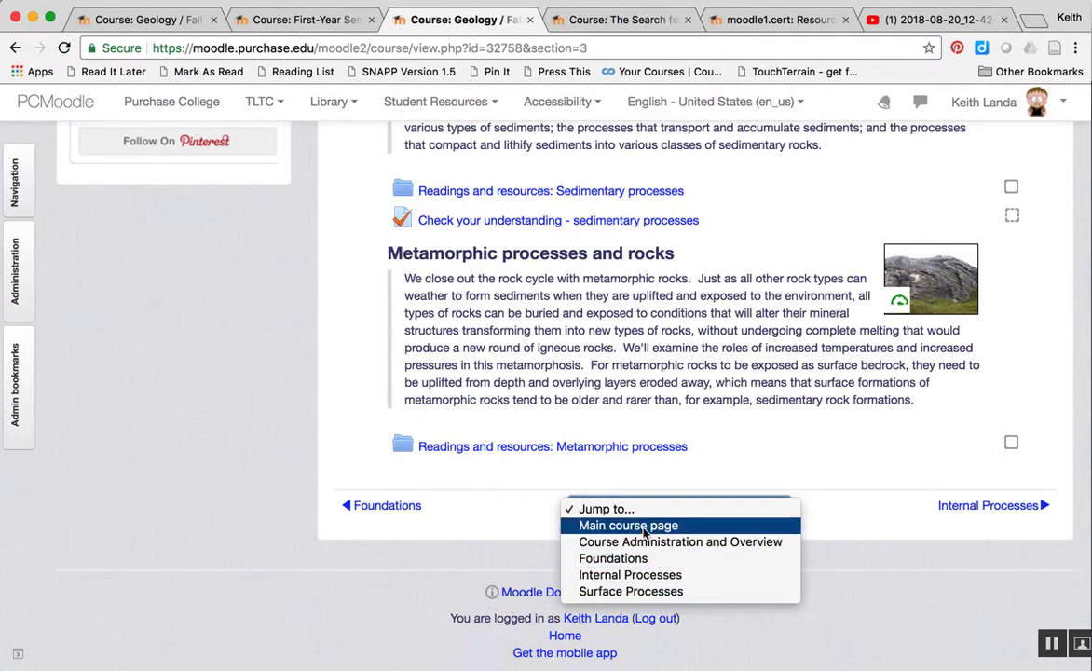
left_click(643, 529)
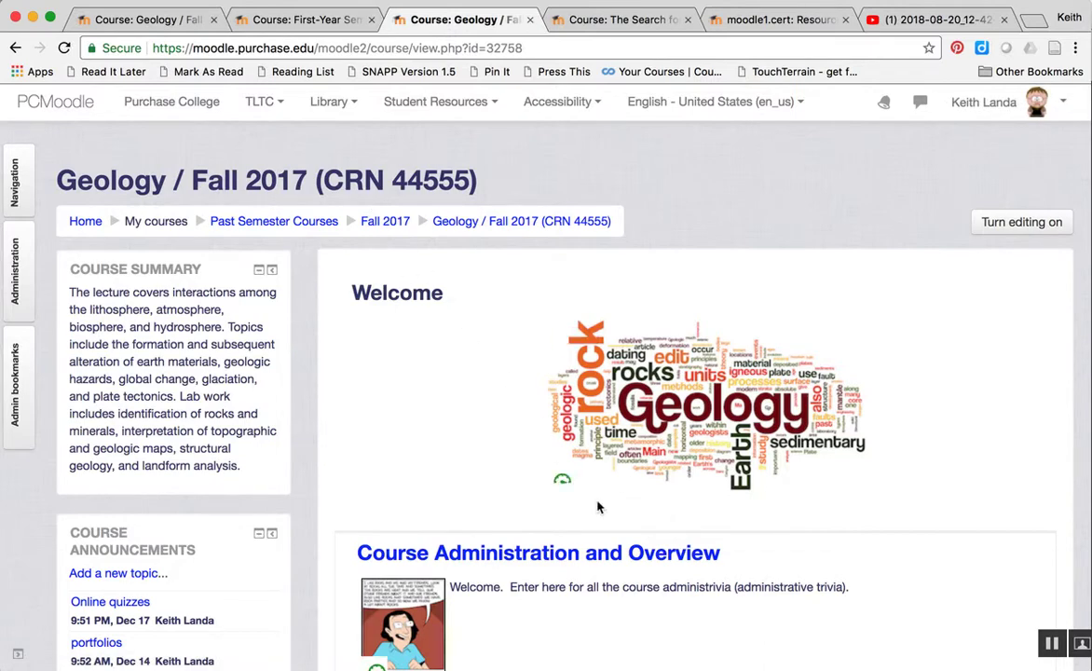
scroll(598, 507, "down", 5)
scroll(597, 503, "up", 3)
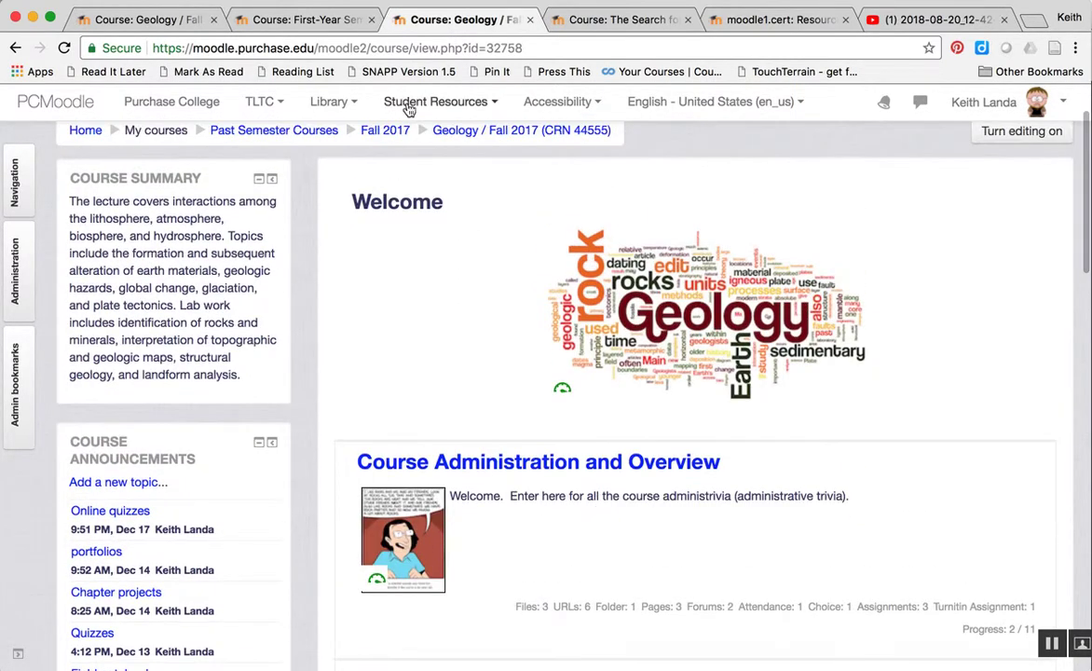
Switch to the First-Year Seminar / Fall 2015 course and open the Course format options in its course settings.
left_click(303, 21)
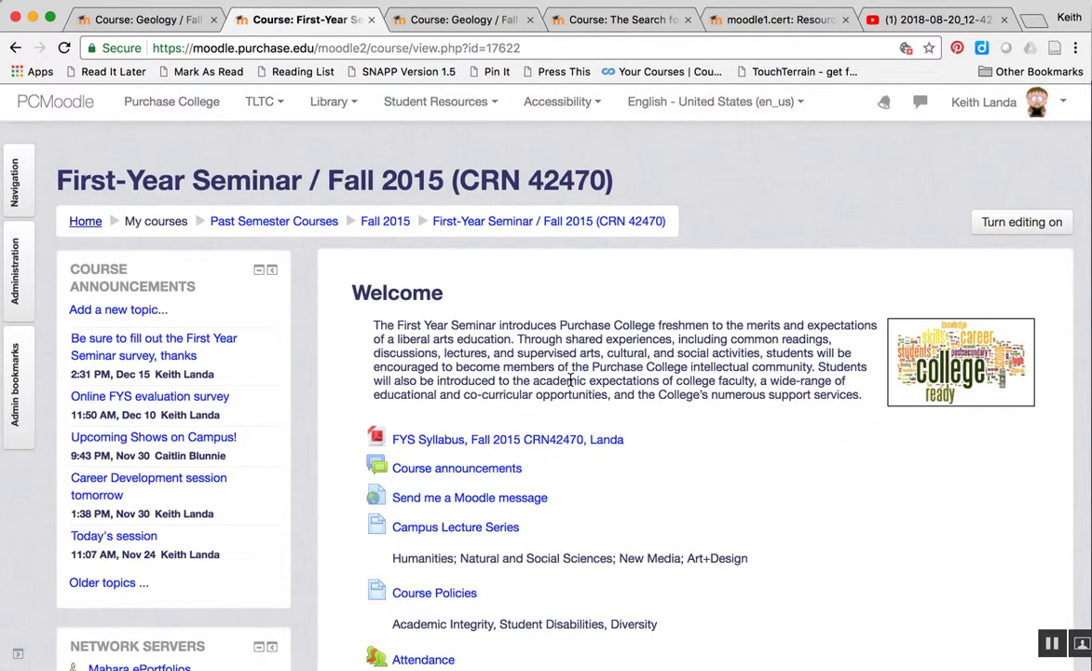
scroll(570, 380, "down", 5)
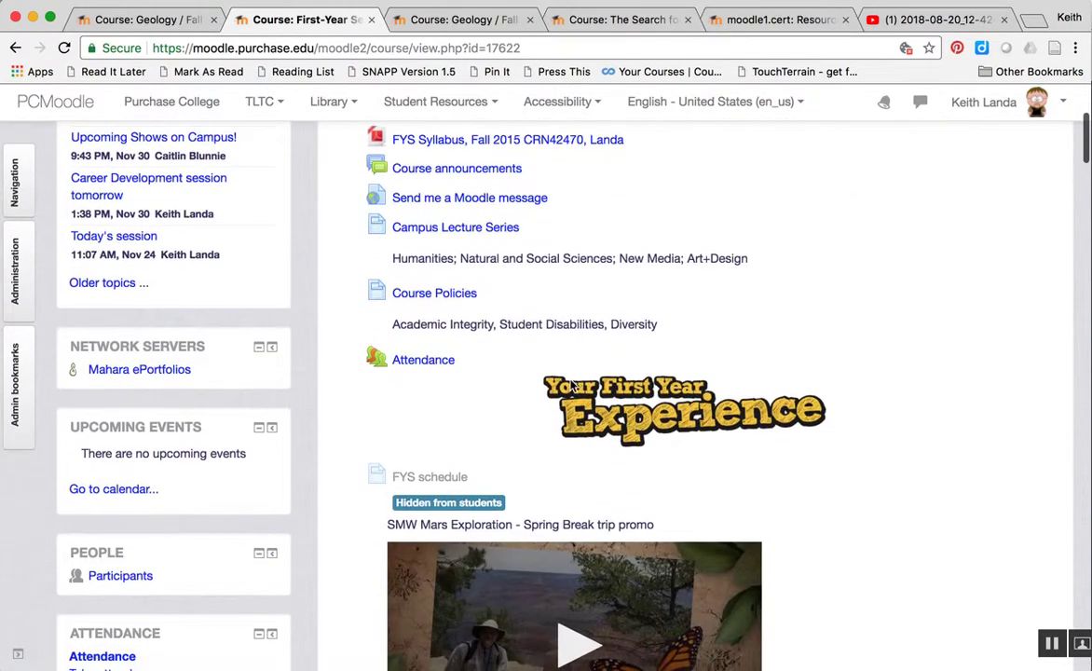
left_click(19, 272)
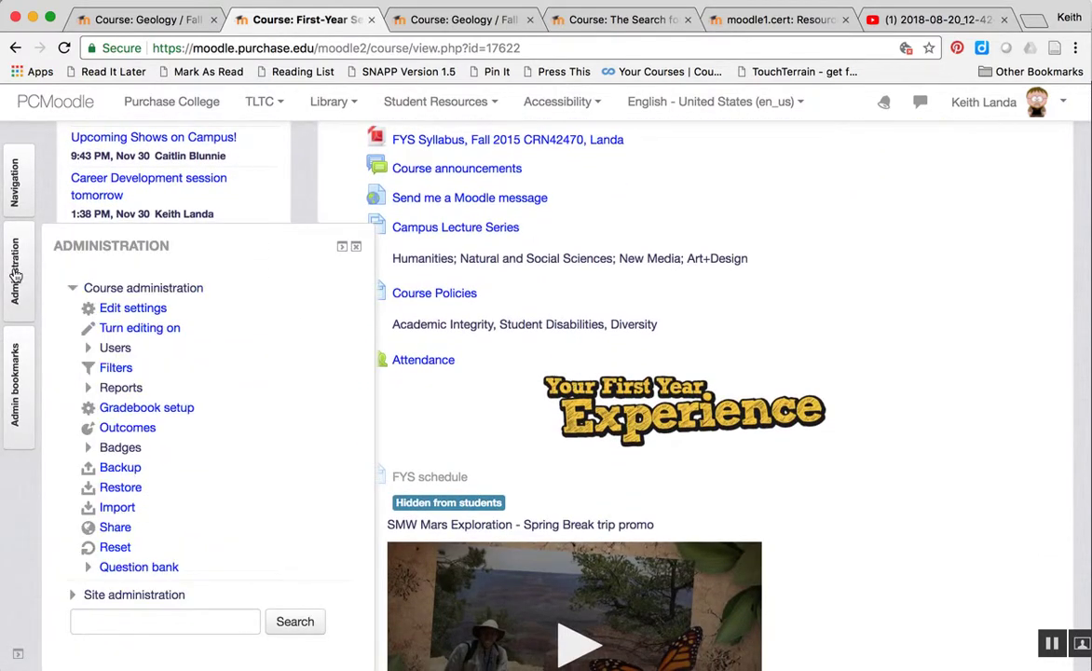
left_click(134, 309)
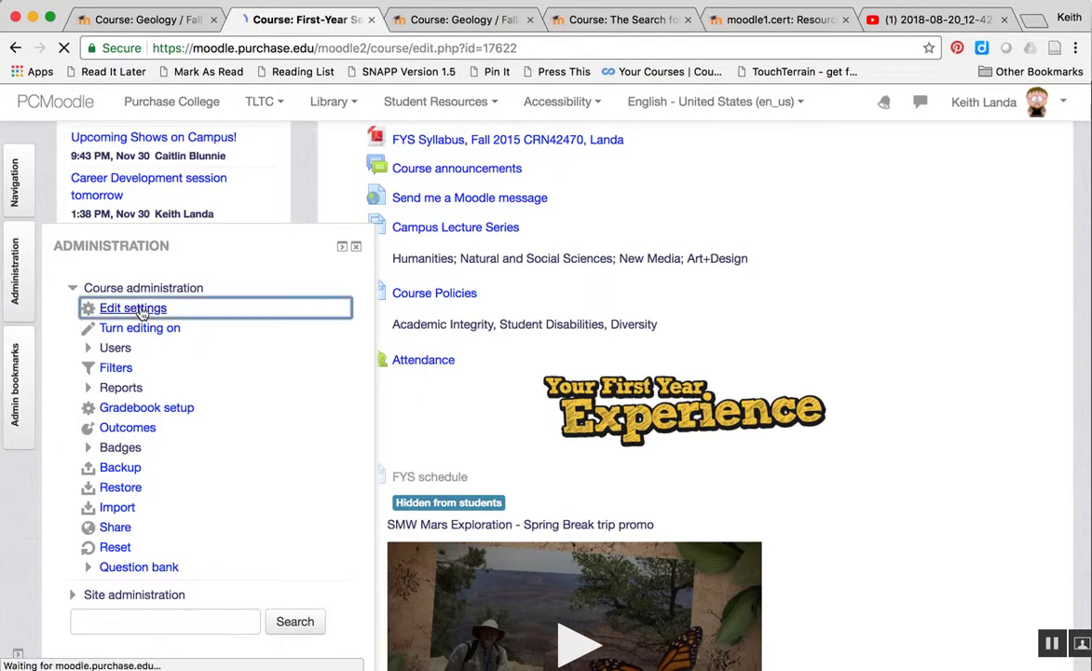
scroll(499, 365, "down", 3)
scroll(498, 364, "down", 8)
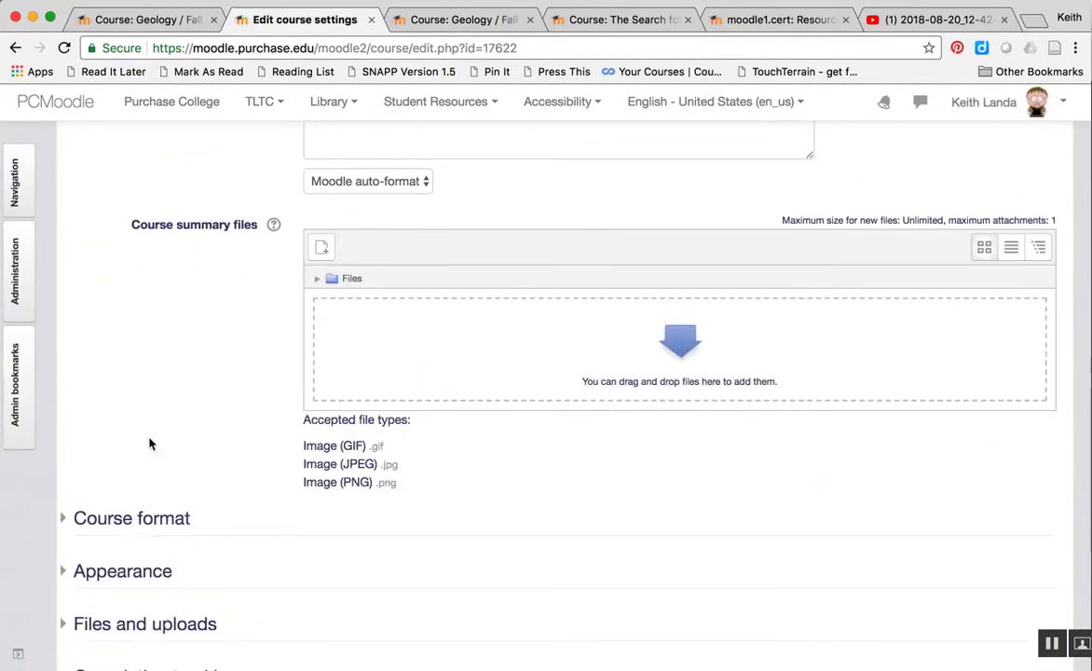
left_click(146, 519)
scroll(149, 520, "down", 4)
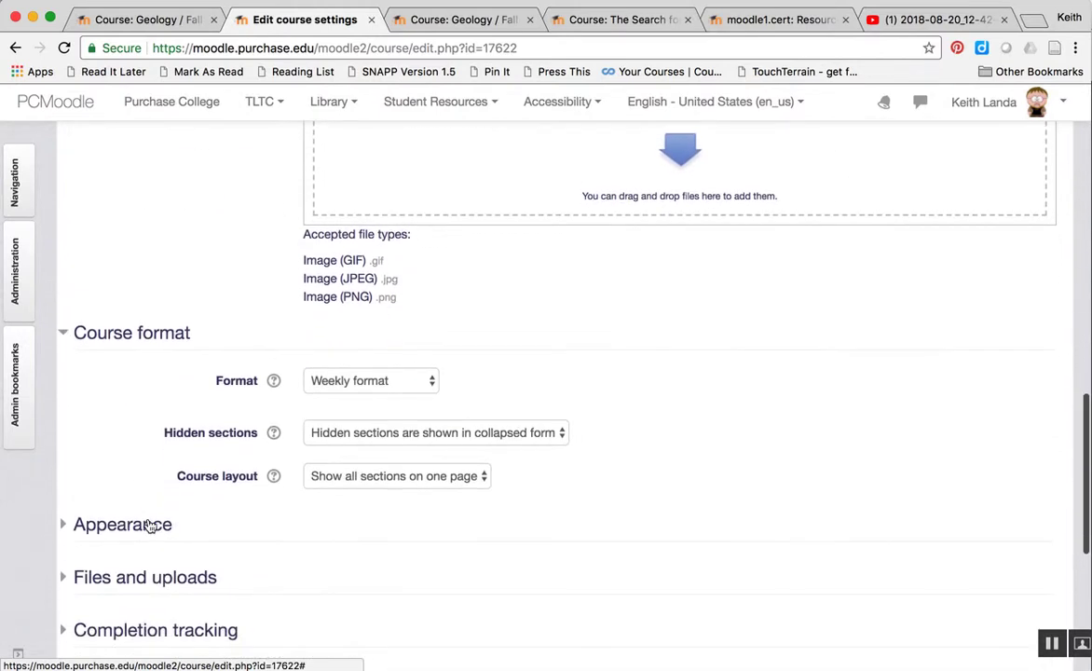
Set the First-Year Seminar course layout to Show one section per page and save the settings.
left_click(413, 477)
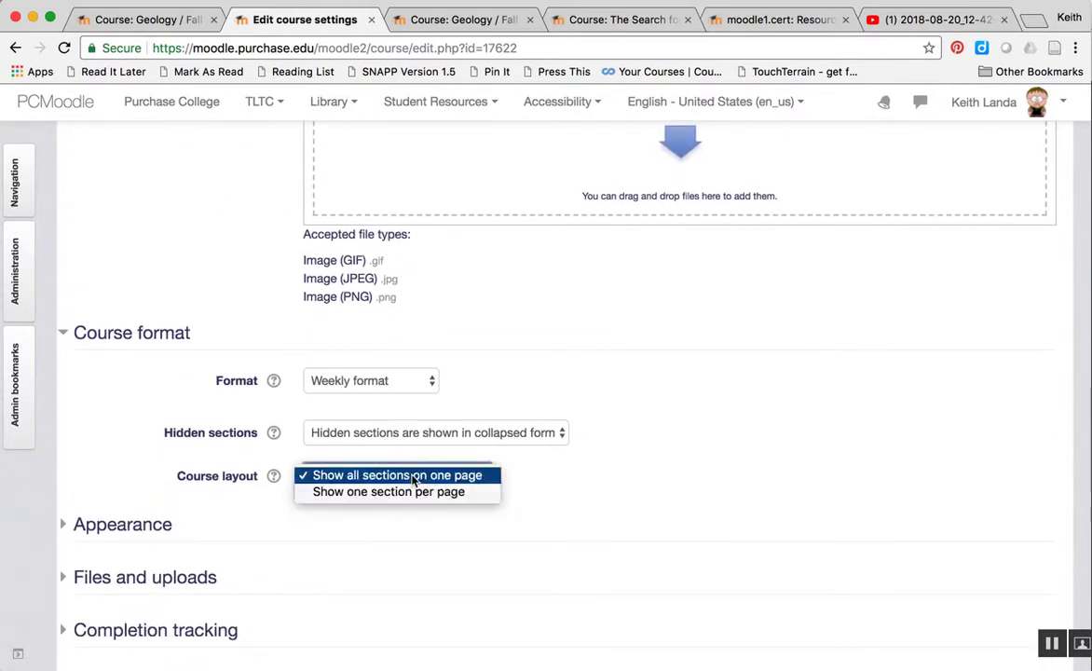
left_click(409, 492)
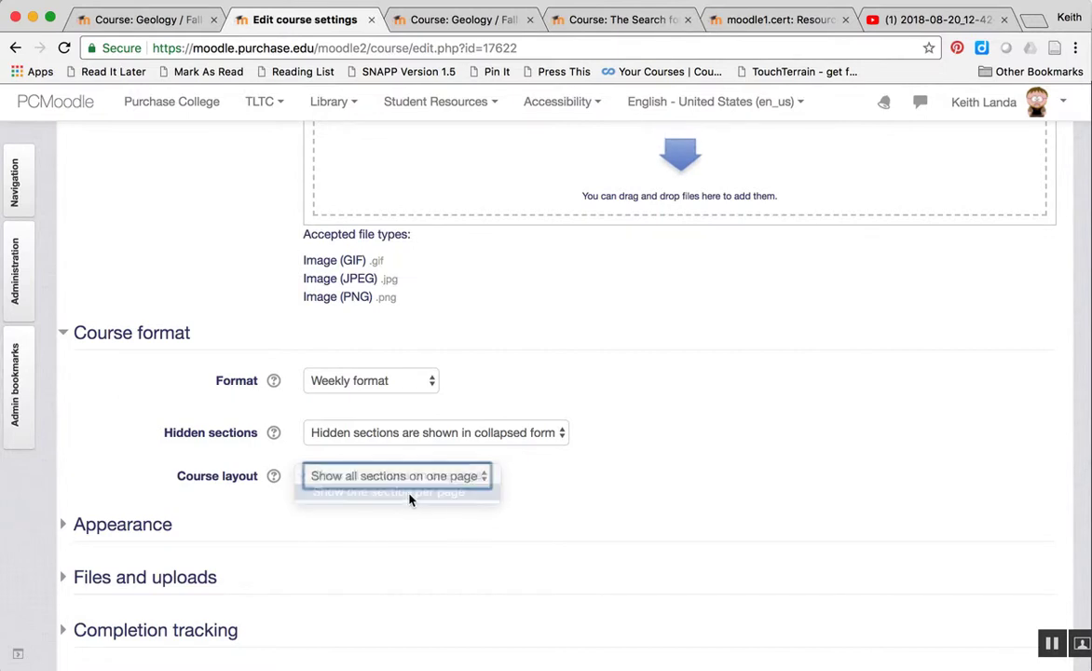
scroll(610, 512, "down", 10)
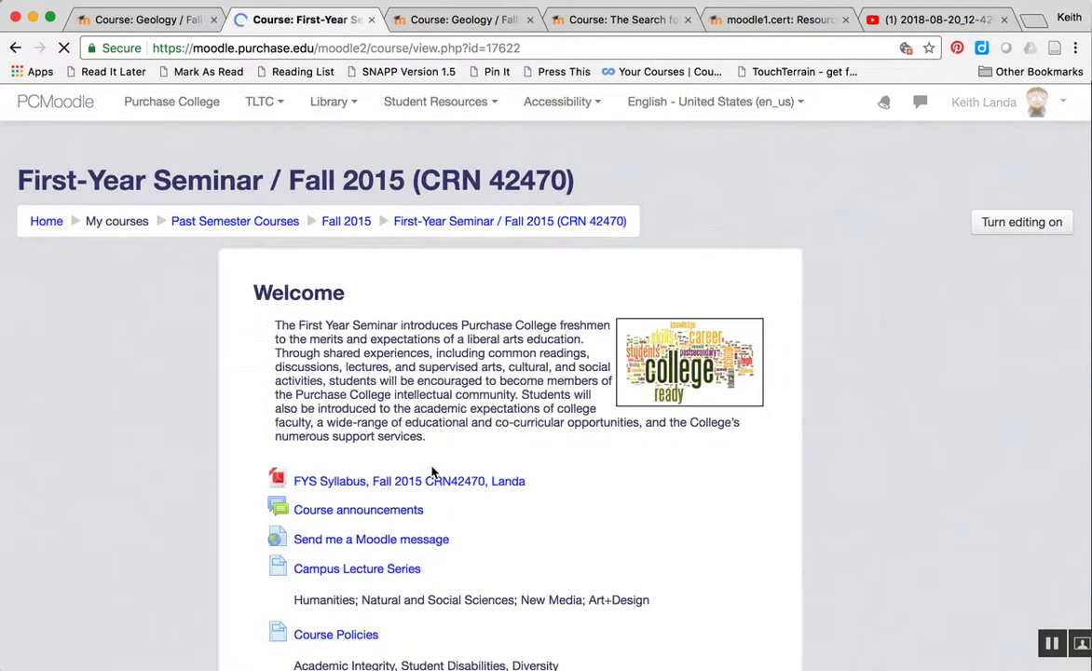
Look through the First-Year Seminar main course page from the Welcome section to the final dated section.
scroll(604, 494, "down", 10)
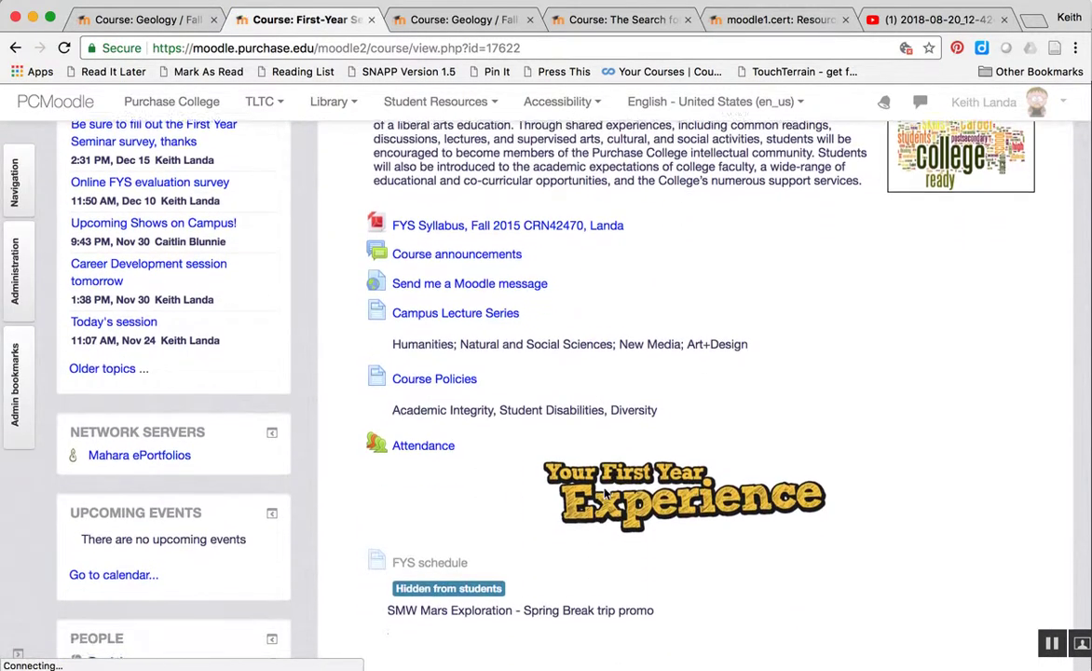
scroll(604, 493, "down", 10)
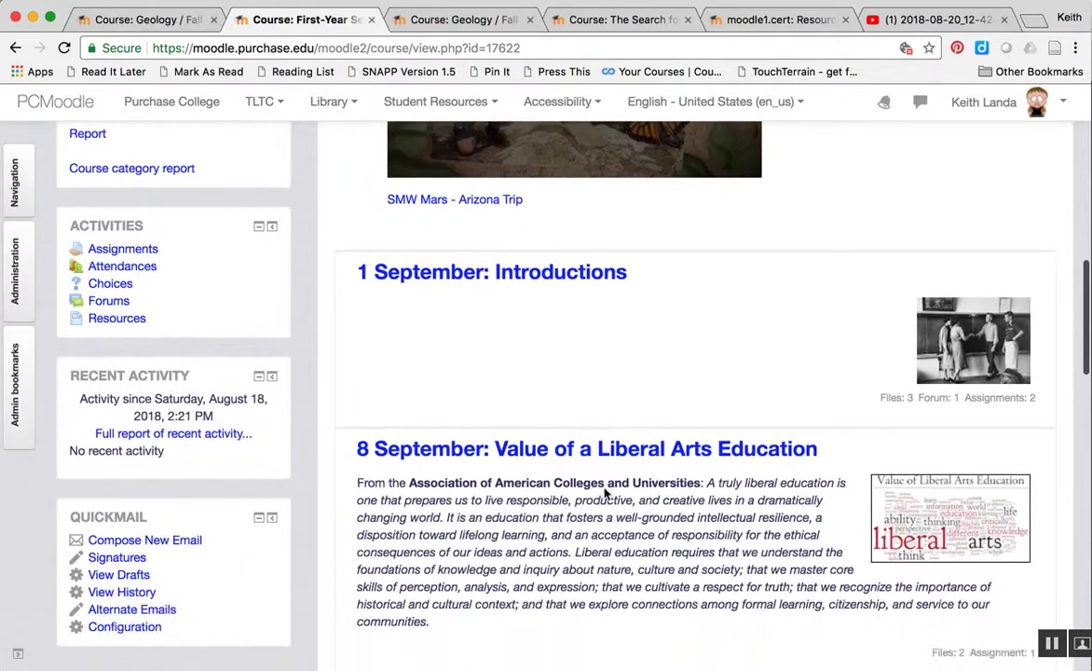
scroll(604, 494, "down", 5)
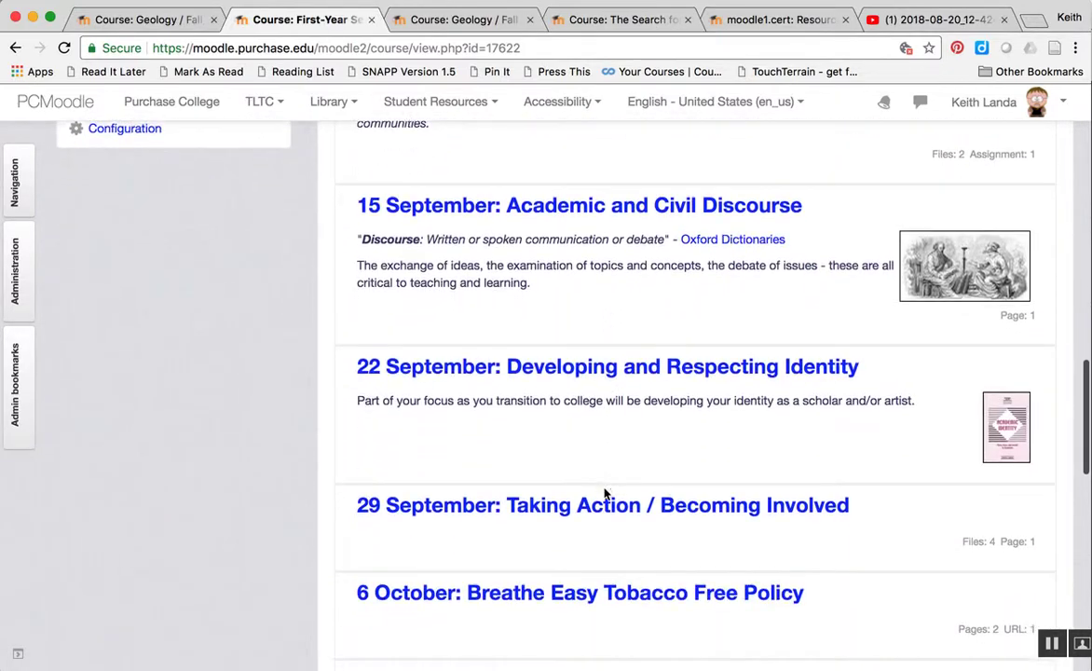
scroll(604, 494, "down", 10)
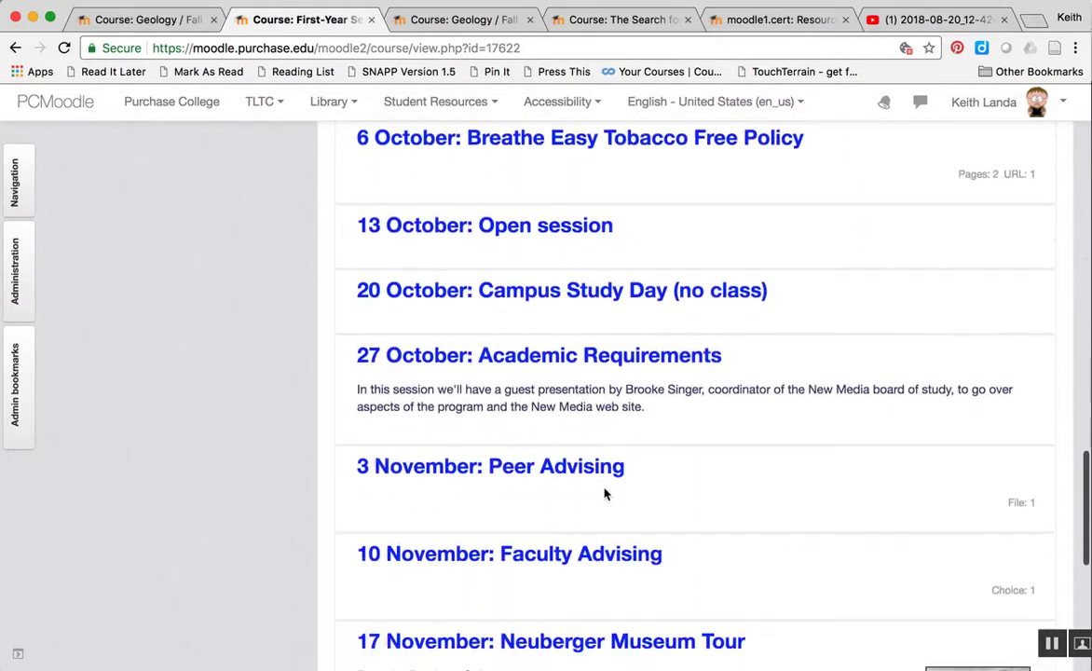
scroll(604, 494, "down", 5)
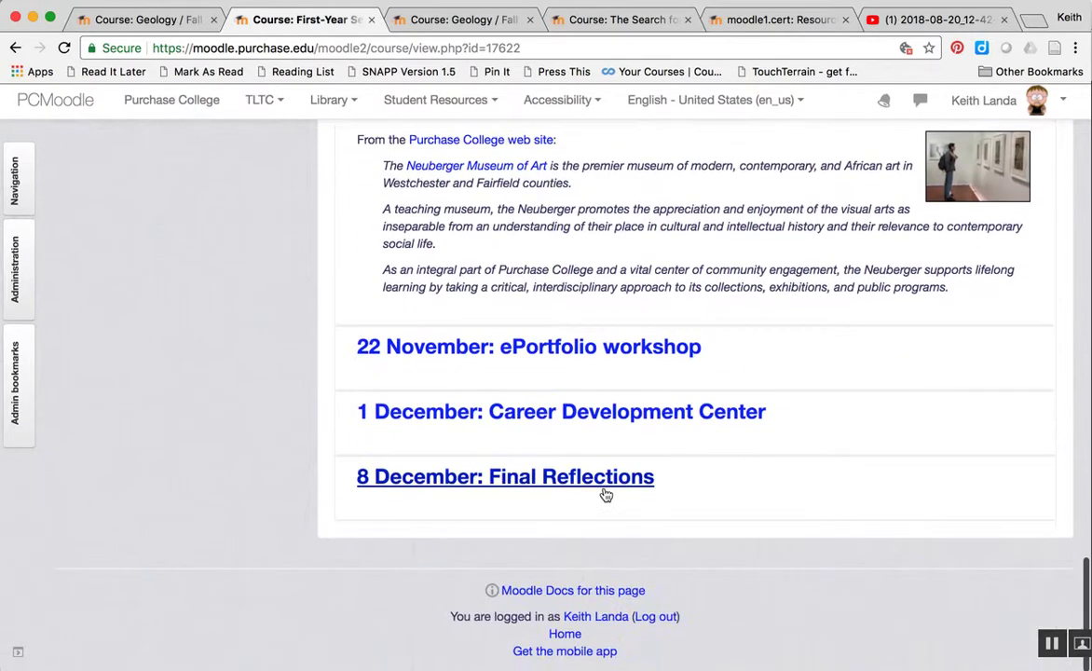
Open the 6 October: Breathe Easy Tobacco Free Policy section on its own page and look through it to its end.
scroll(604, 494, "up", 10)
scroll(604, 494, "up", 1)
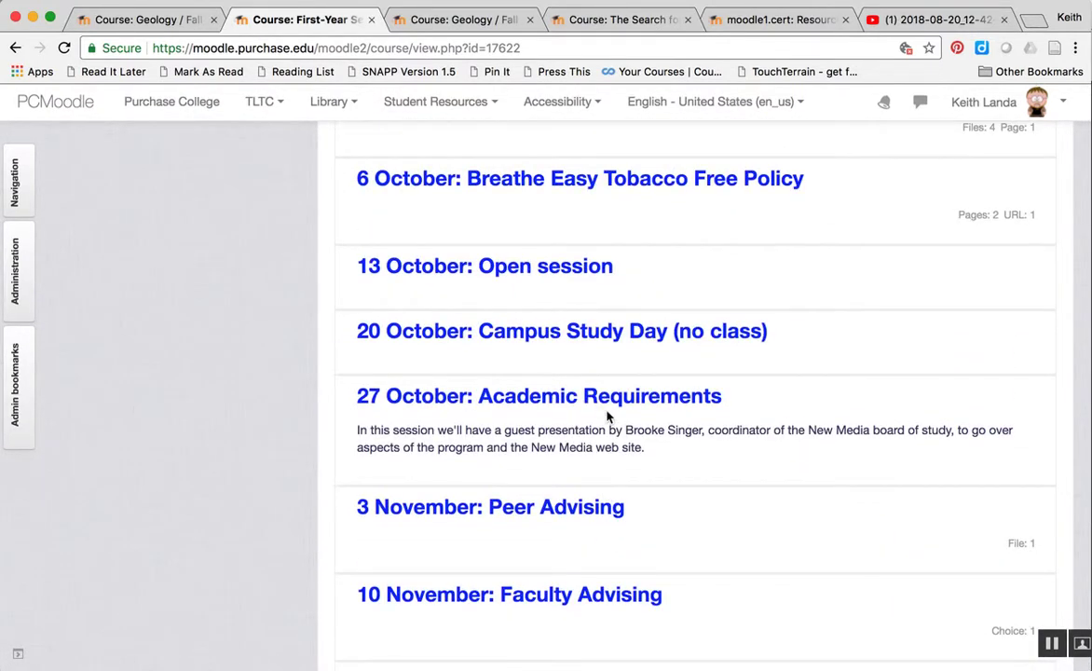
scroll(607, 417, "up", 3)
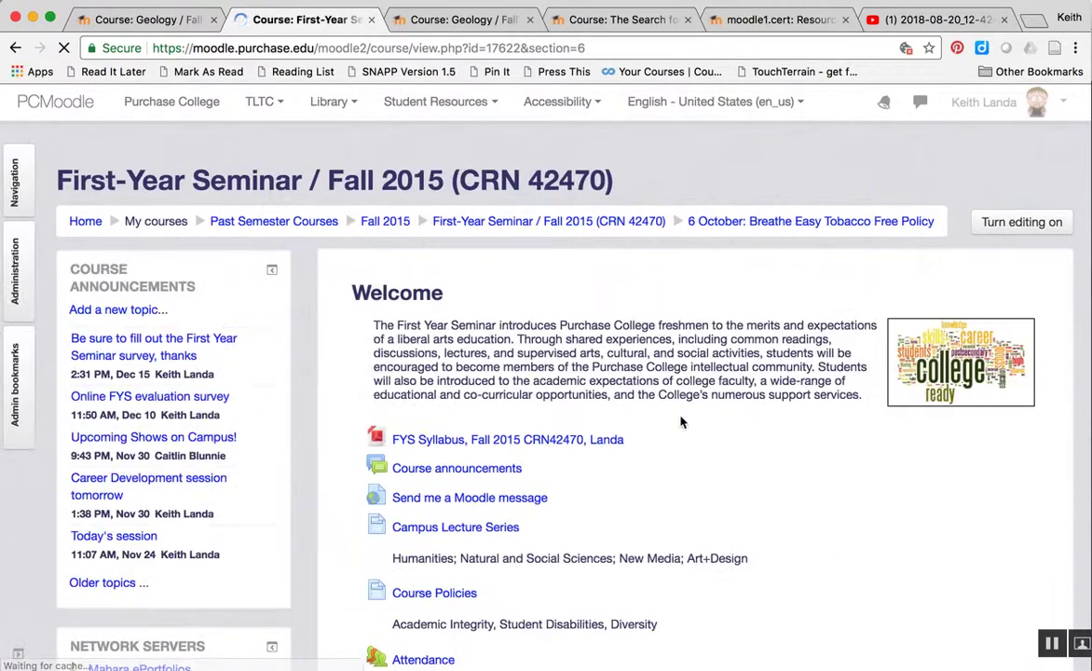
scroll(681, 419, "down", 10)
scroll(680, 422, "down", 15)
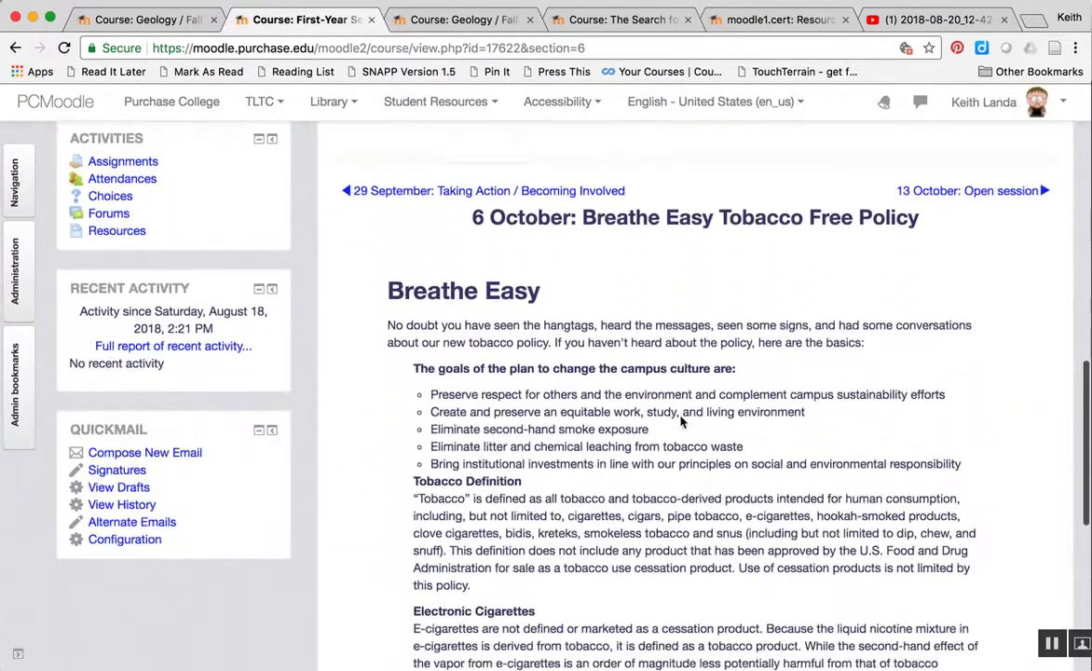
scroll(680, 422, "down", 1)
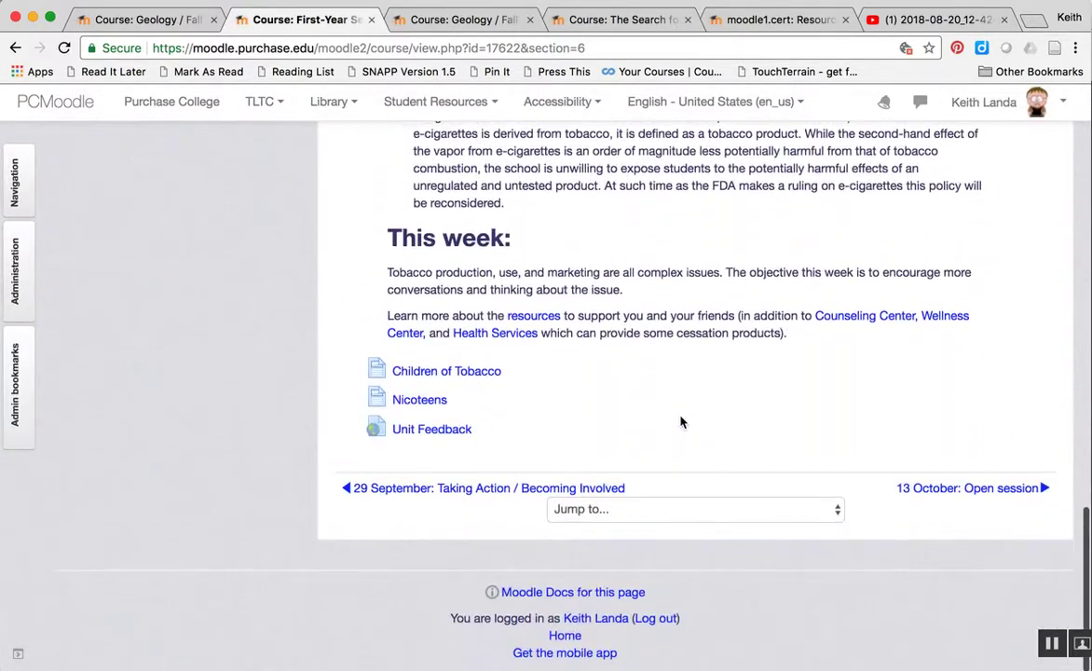